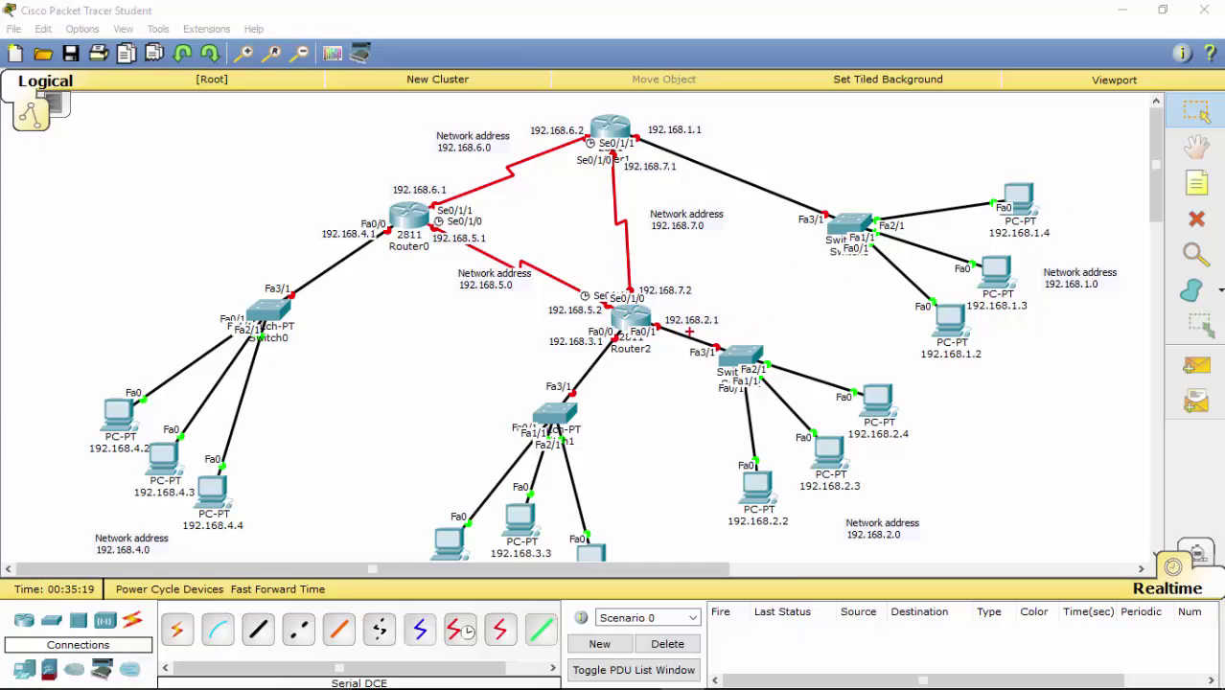
Step: Mark the 192.168.2.0 and 192.168.4.0 PCs and the 192.168.6.1/6.2 addresses, then clear the marks
{"action": "mouse_move", "coordinate": [944, 407]}
{"action": "left_mouse_down"}
{"action": "mouse_move", "coordinate": [853, 497]}
{"action": "mouse_move", "coordinate": [788, 538]}
{"action": "left_mouse_up"}
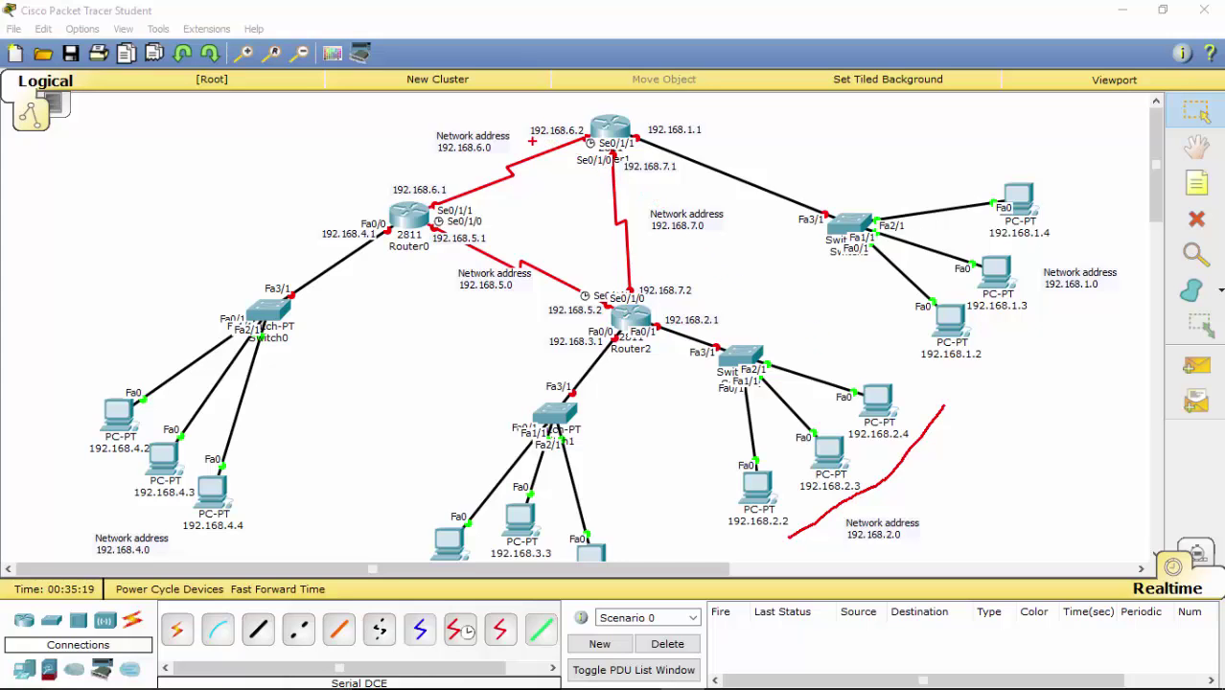
{"action": "left_click_drag", "start_coordinate": [532, 141], "coordinate": [556, 142]}
{"action": "left_click_drag", "start_coordinate": [393, 197], "coordinate": [456, 195]}
{"action": "left_click_drag", "start_coordinate": [76, 433], "coordinate": [185, 543]}
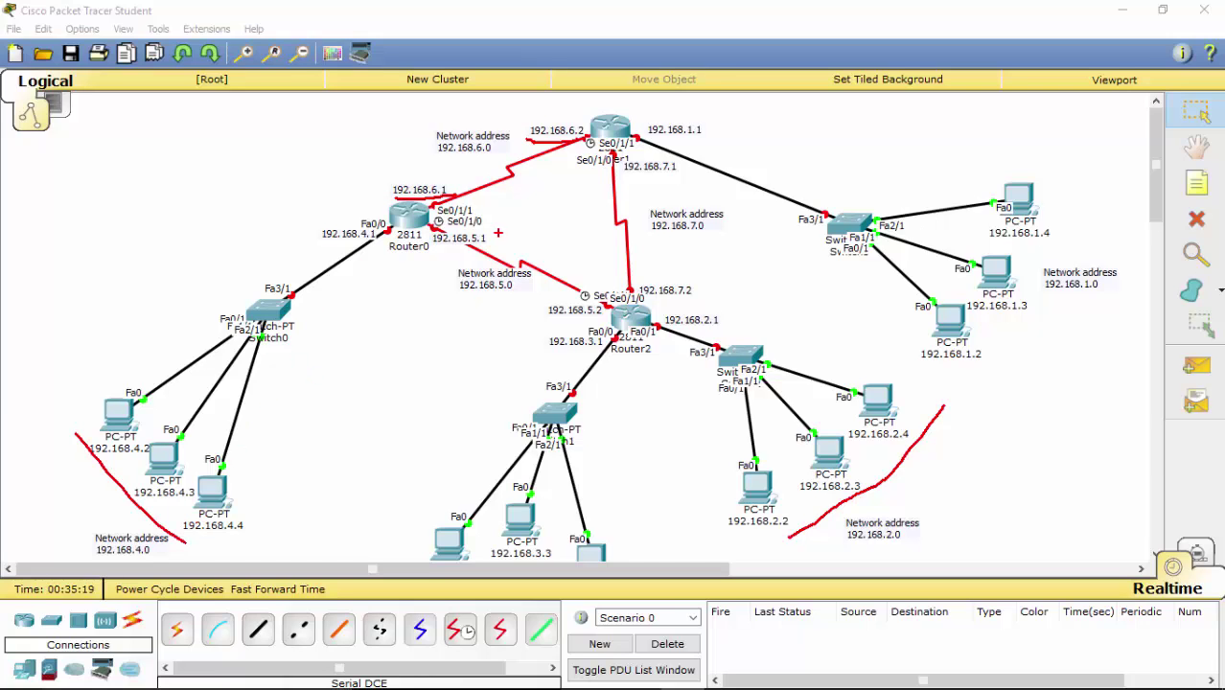
{"action": "key", "text": "Escape"}
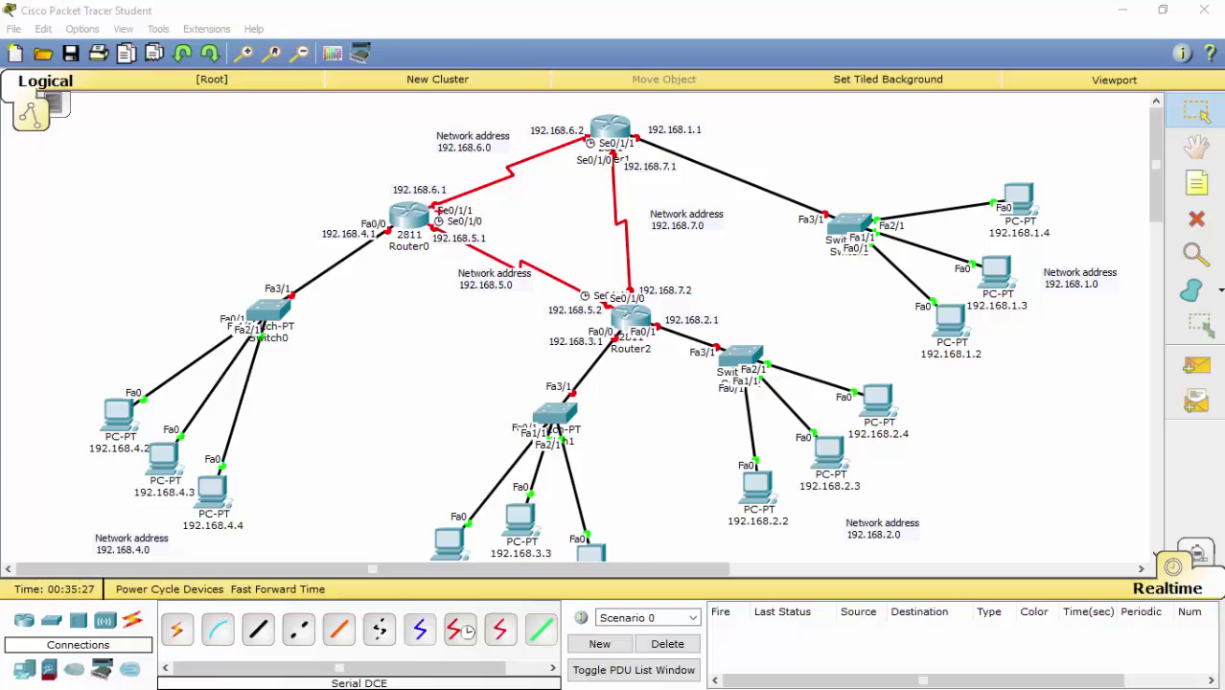
Step: Annotate Router0's Se0/1/1, 192.168.6.1, the 192.168.6.0 network and the Router0–Router1 serial link
{"action": "left_click_drag", "start_coordinate": [479, 215], "coordinate": [468, 203]}
{"action": "left_click_drag", "start_coordinate": [389, 194], "coordinate": [441, 195]}
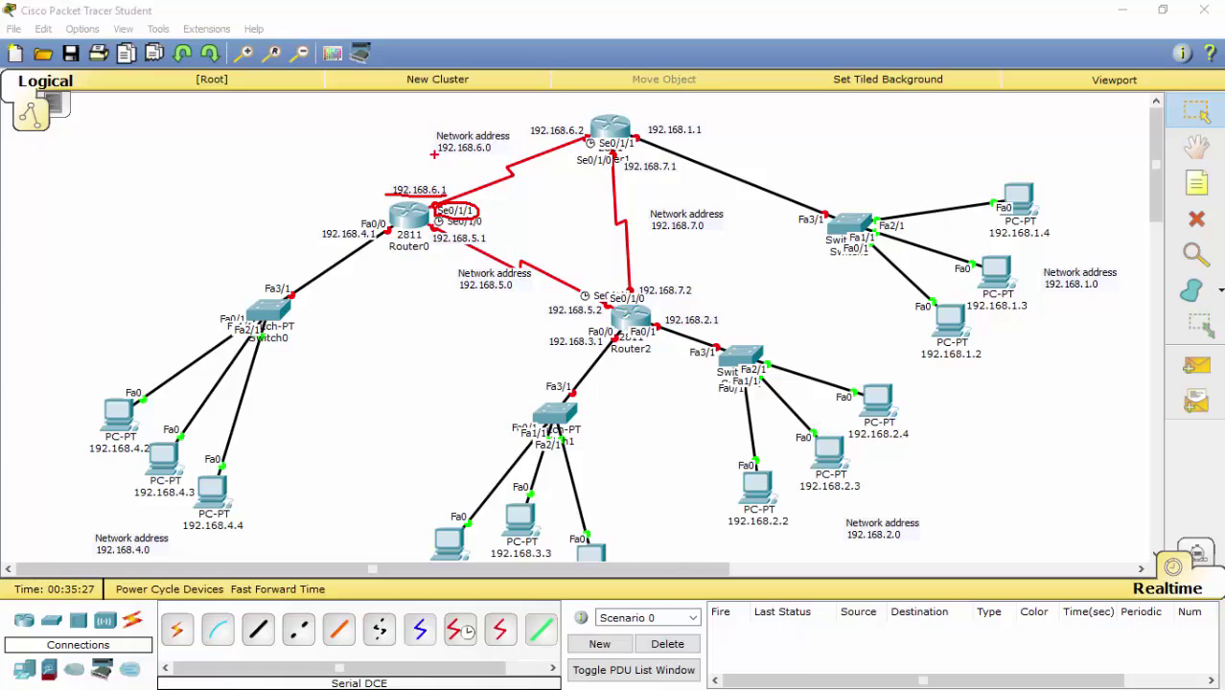
{"action": "mouse_move", "coordinate": [433, 149]}
{"action": "left_mouse_down"}
{"action": "mouse_move", "coordinate": [498, 156]}
{"action": "mouse_move", "coordinate": [508, 137]}
{"action": "mouse_move", "coordinate": [495, 123]}
{"action": "mouse_move", "coordinate": [438, 126]}
{"action": "mouse_move", "coordinate": [426, 138]}
{"action": "mouse_move", "coordinate": [451, 173]}
{"action": "left_mouse_up"}
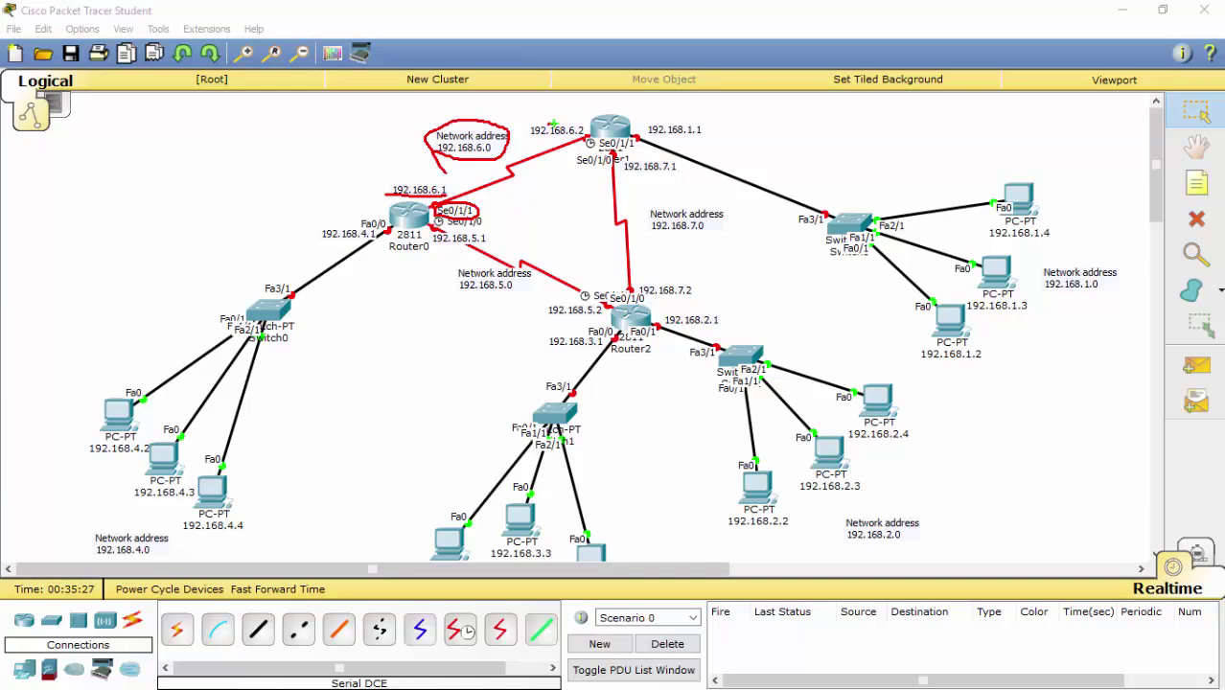
{"action": "mouse_move", "coordinate": [553, 124]}
{"action": "left_mouse_down"}
{"action": "mouse_move", "coordinate": [582, 131]}
{"action": "mouse_move", "coordinate": [579, 159]}
{"action": "mouse_move", "coordinate": [436, 209]}
{"action": "mouse_move", "coordinate": [423, 196]}
{"action": "mouse_move", "coordinate": [450, 146]}
{"action": "mouse_move", "coordinate": [546, 121]}
{"action": "left_mouse_up"}
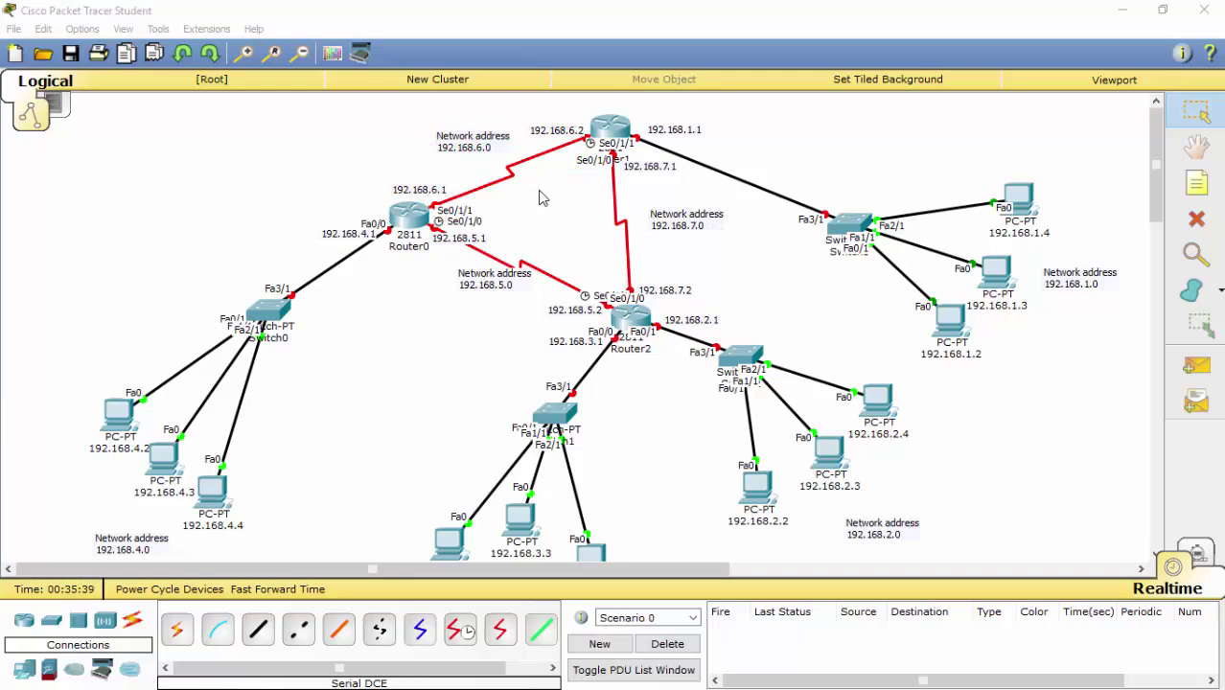
{"action": "left_click_drag", "start_coordinate": [472, 154], "coordinate": [498, 151]}
Step: Type a 192.168.6.x address note, correcting its last digits, then clear the annotations
{"action": "type", "text": "t"}
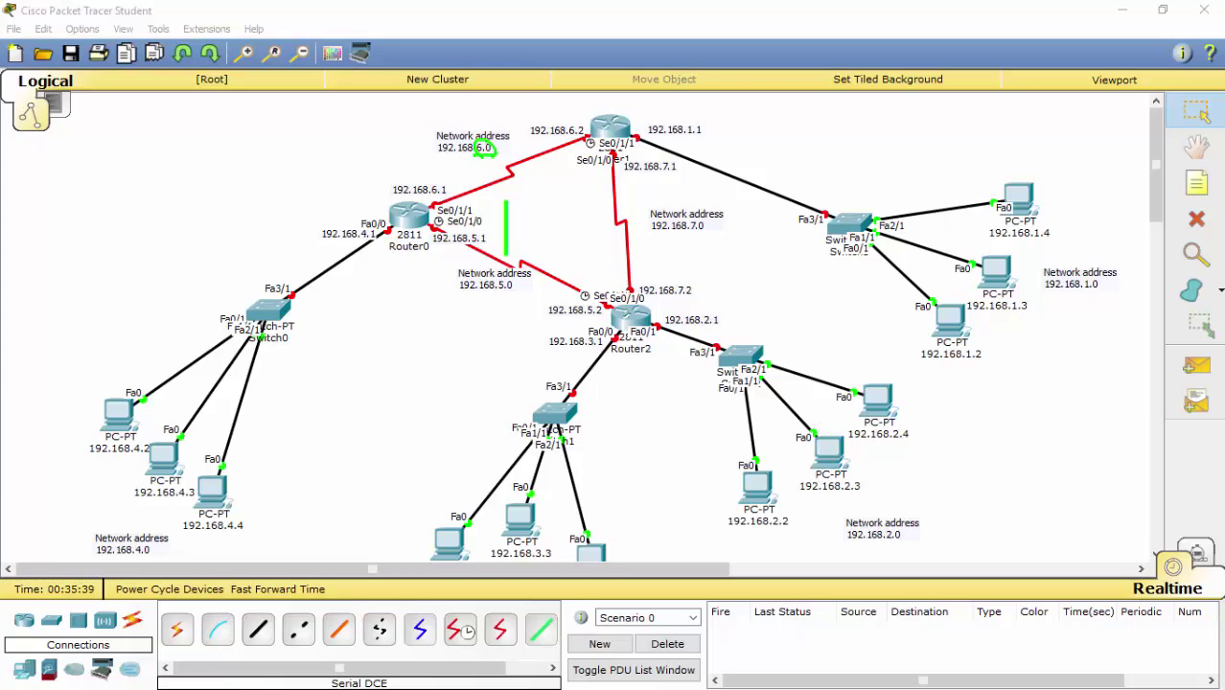
{"action": "type", "text": "192.1"}
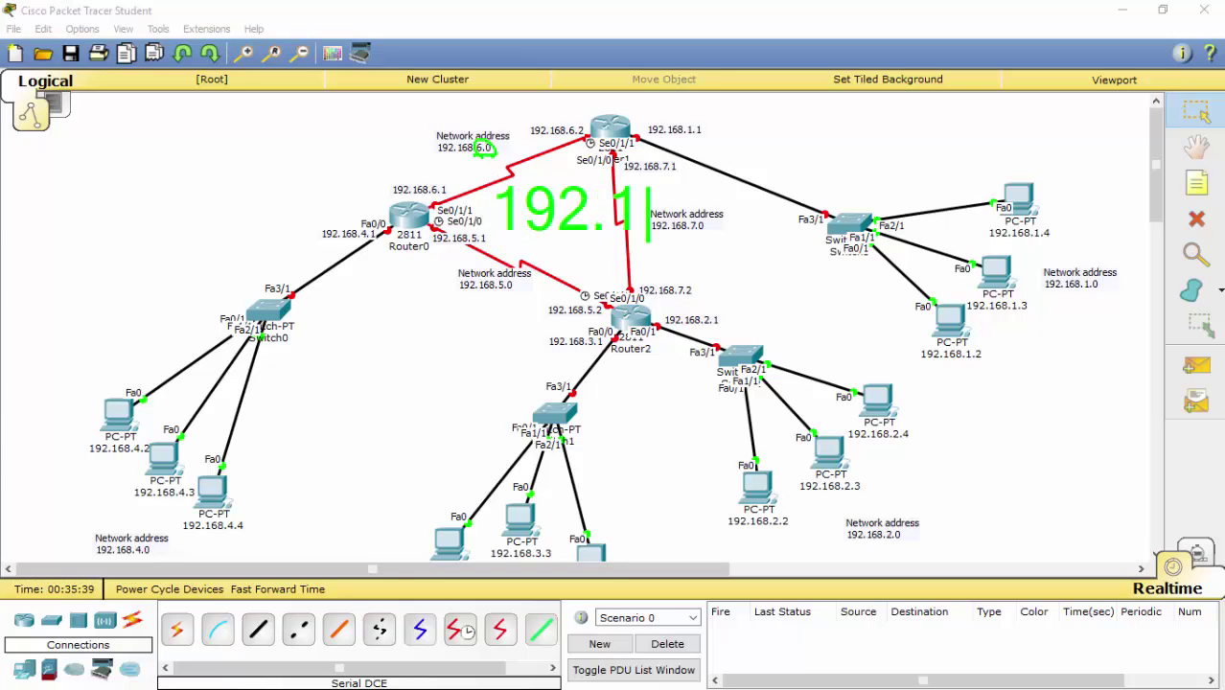
{"action": "type", "text": "68.6"}
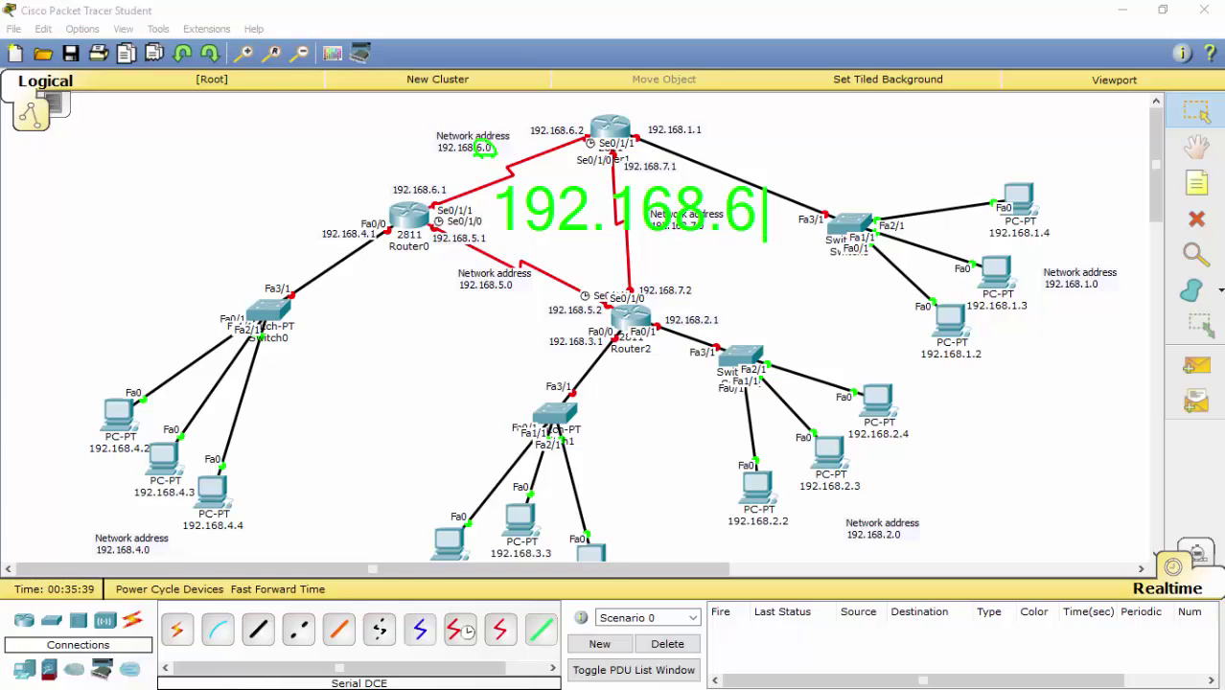
{"action": "type", "text": ".2"}
{"action": "key", "text": "BackSpace"}
{"action": "type", "text": "5"}
{"action": "key", "text": "BackSpace"}
{"action": "type", "text": "25"}
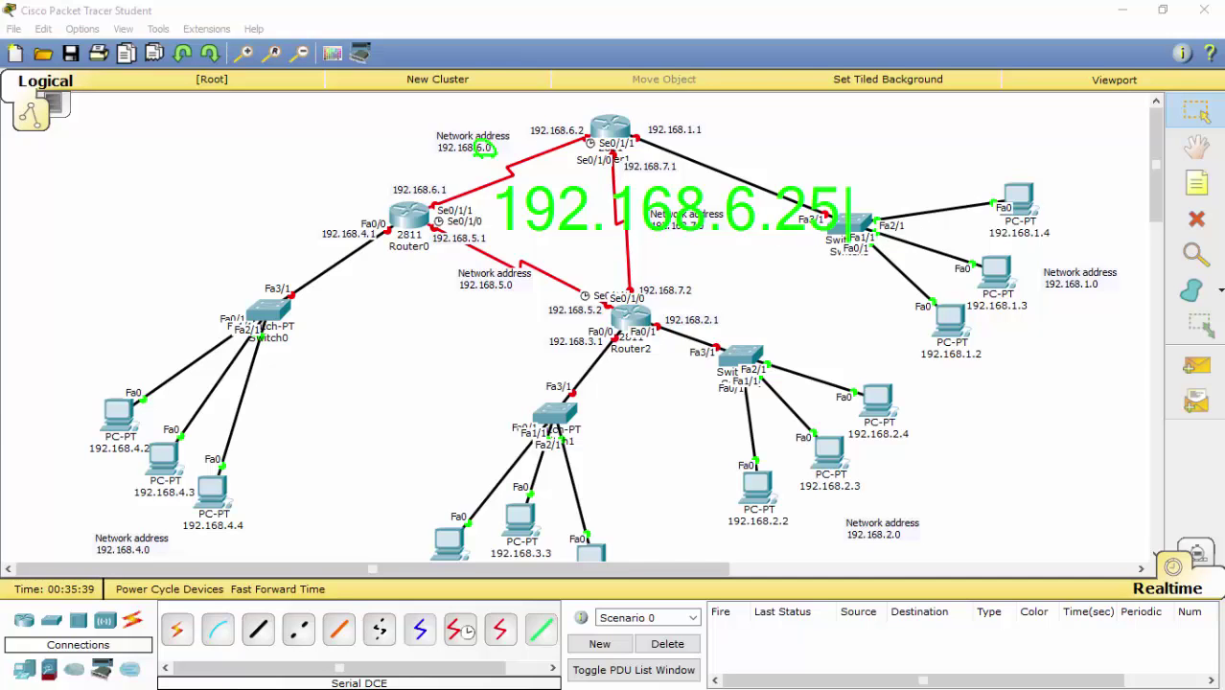
{"action": "type", "text": "4"}
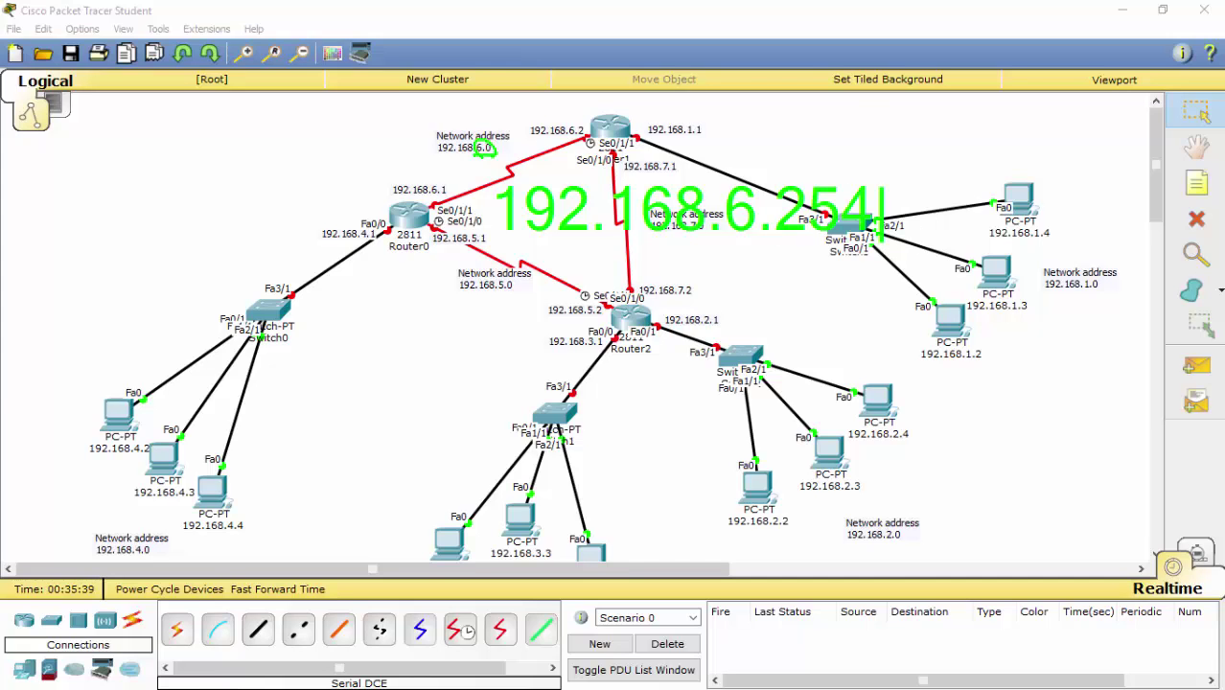
{"action": "key", "text": "BackSpace"}
{"action": "key", "text": "BackSpace"}
{"action": "key", "text": "BackSpace"}
{"action": "type", "text": "1"}
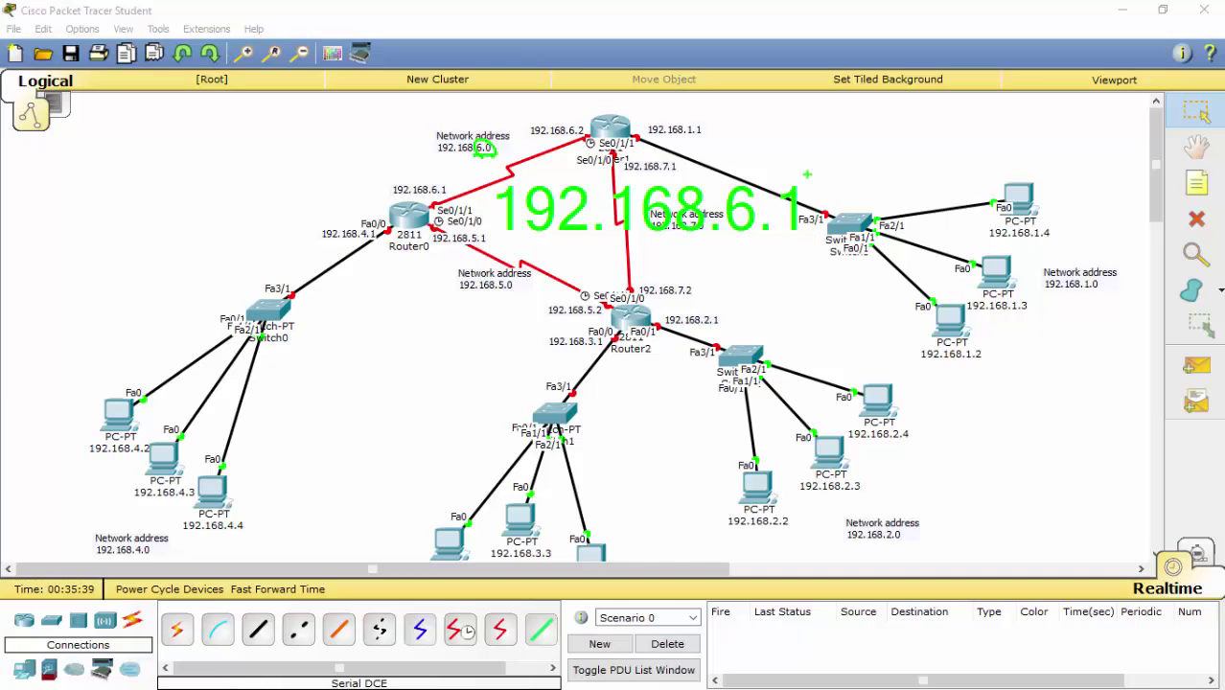
{"action": "key", "text": "Escape"}
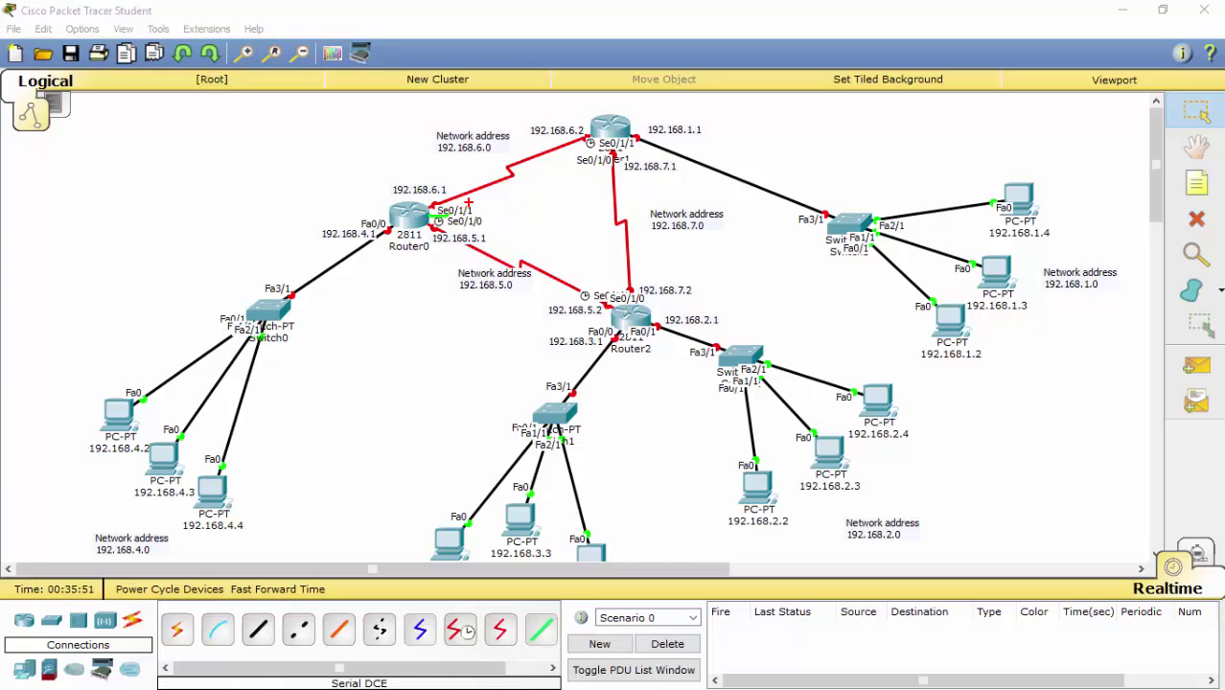
Step: Underline 192.168.6.1, 6.2, 6.0, 5.1 and 5.0, and loop the Router0–Router2 serial link
{"action": "mouse_move", "coordinate": [425, 199]}
{"action": "left_mouse_down"}
{"action": "mouse_move", "coordinate": [391, 196]}
{"action": "mouse_move", "coordinate": [445, 198]}
{"action": "left_mouse_up"}
{"action": "left_click_drag", "start_coordinate": [530, 138], "coordinate": [569, 138]}
{"action": "left_click_drag", "start_coordinate": [443, 155], "coordinate": [490, 153]}
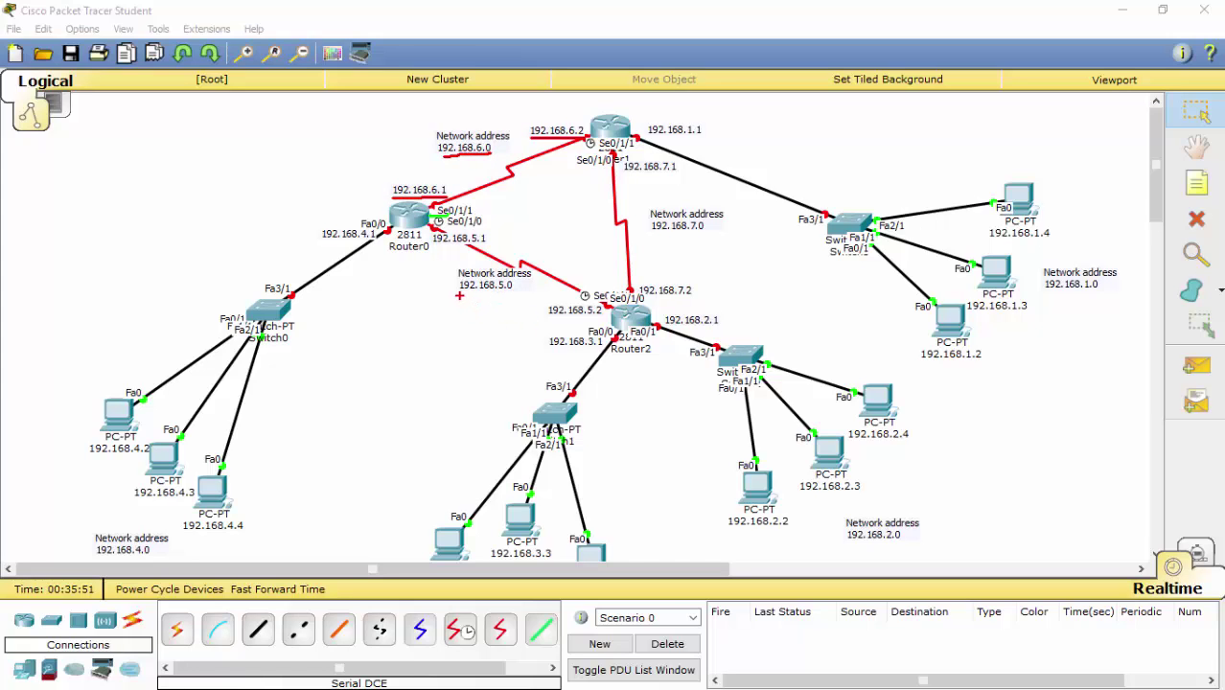
{"action": "mouse_move", "coordinate": [459, 296]}
{"action": "left_mouse_down"}
{"action": "mouse_move", "coordinate": [489, 334]}
{"action": "mouse_move", "coordinate": [557, 331]}
{"action": "mouse_move", "coordinate": [610, 305]}
{"action": "mouse_move", "coordinate": [574, 261]}
{"action": "mouse_move", "coordinate": [504, 223]}
{"action": "mouse_move", "coordinate": [449, 213]}
{"action": "mouse_move", "coordinate": [423, 252]}
{"action": "mouse_move", "coordinate": [494, 328]}
{"action": "left_mouse_up"}
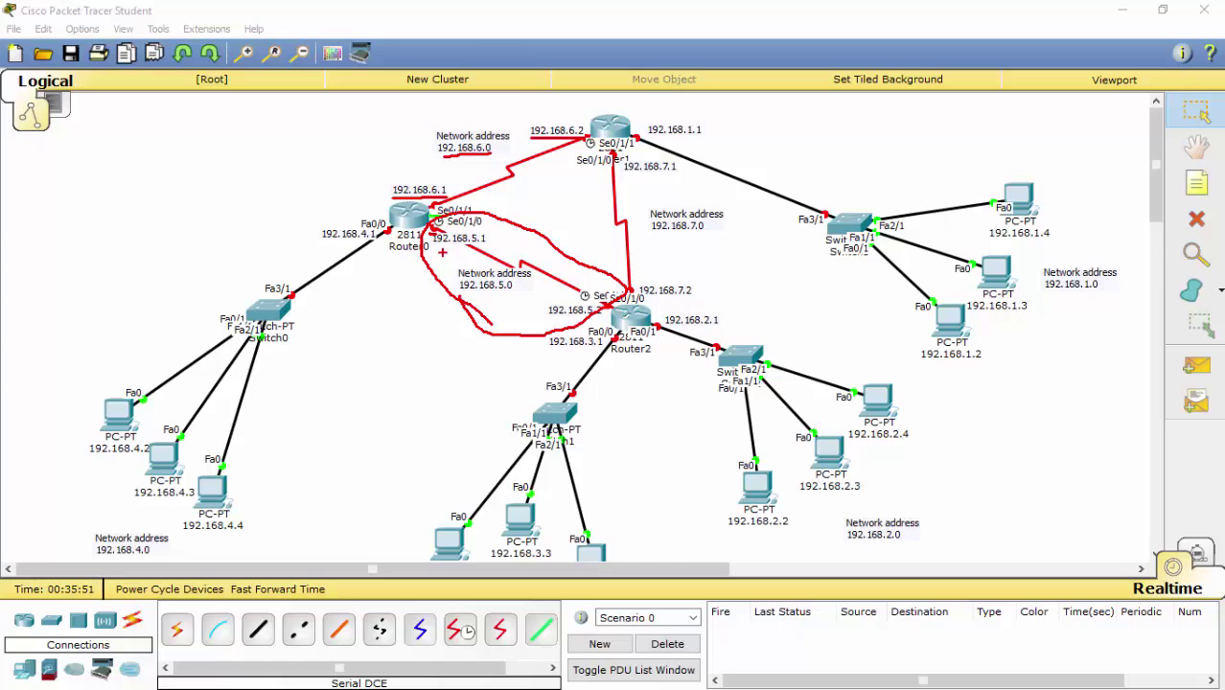
{"action": "left_click_drag", "start_coordinate": [434, 247], "coordinate": [488, 247]}
{"action": "left_click_drag", "start_coordinate": [460, 298], "coordinate": [482, 291]}
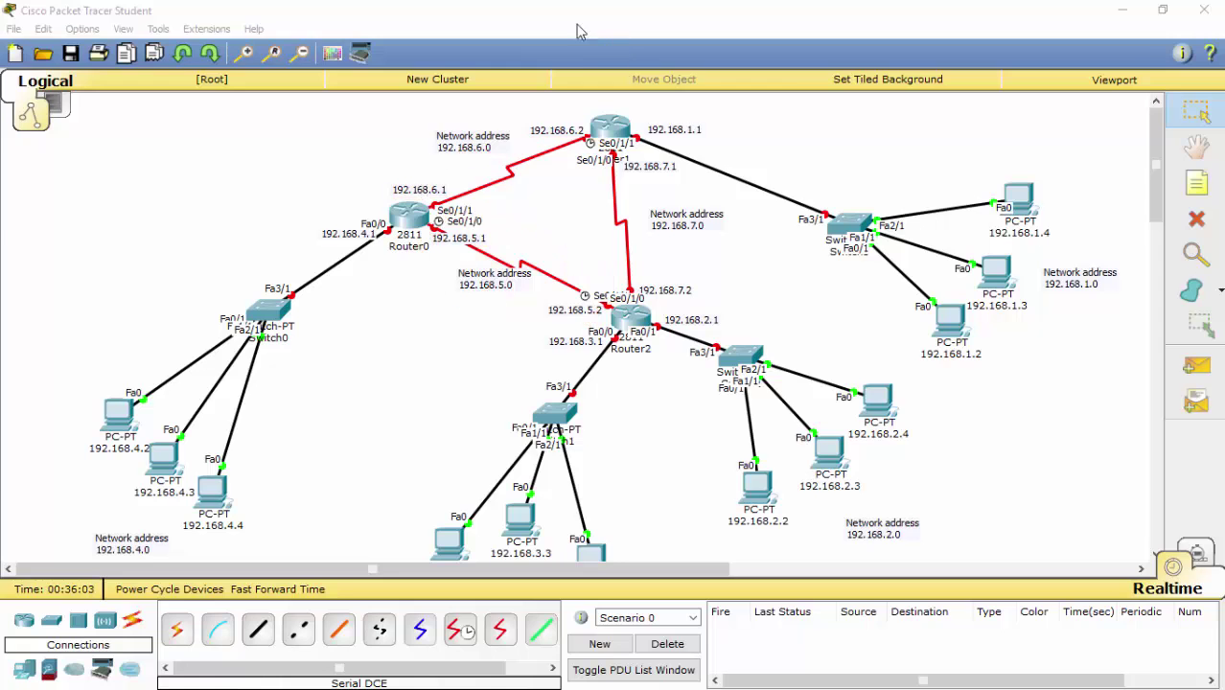
Step: Circle Router0's Switch0 LAN and the Router0–Router2 serial link, then clear the marks
{"action": "left_click_drag", "start_coordinate": [1158, 144], "coordinate": [1157, 156]}
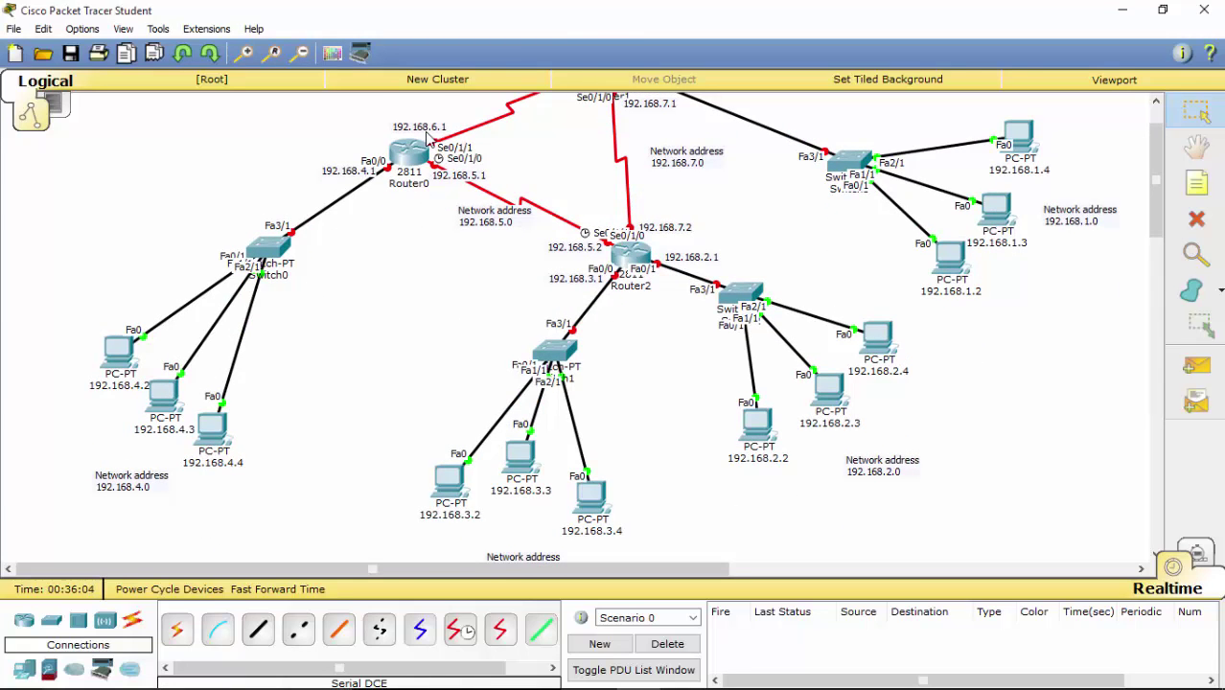
{"action": "mouse_move", "coordinate": [391, 132]}
{"action": "left_mouse_down"}
{"action": "mouse_move", "coordinate": [199, 176]}
{"action": "mouse_move", "coordinate": [34, 260]}
{"action": "mouse_move", "coordinate": [4, 407]}
{"action": "mouse_move", "coordinate": [50, 537]}
{"action": "mouse_move", "coordinate": [173, 536]}
{"action": "mouse_move", "coordinate": [321, 393]}
{"action": "mouse_move", "coordinate": [393, 259]}
{"action": "mouse_move", "coordinate": [382, 143]}
{"action": "left_mouse_up"}
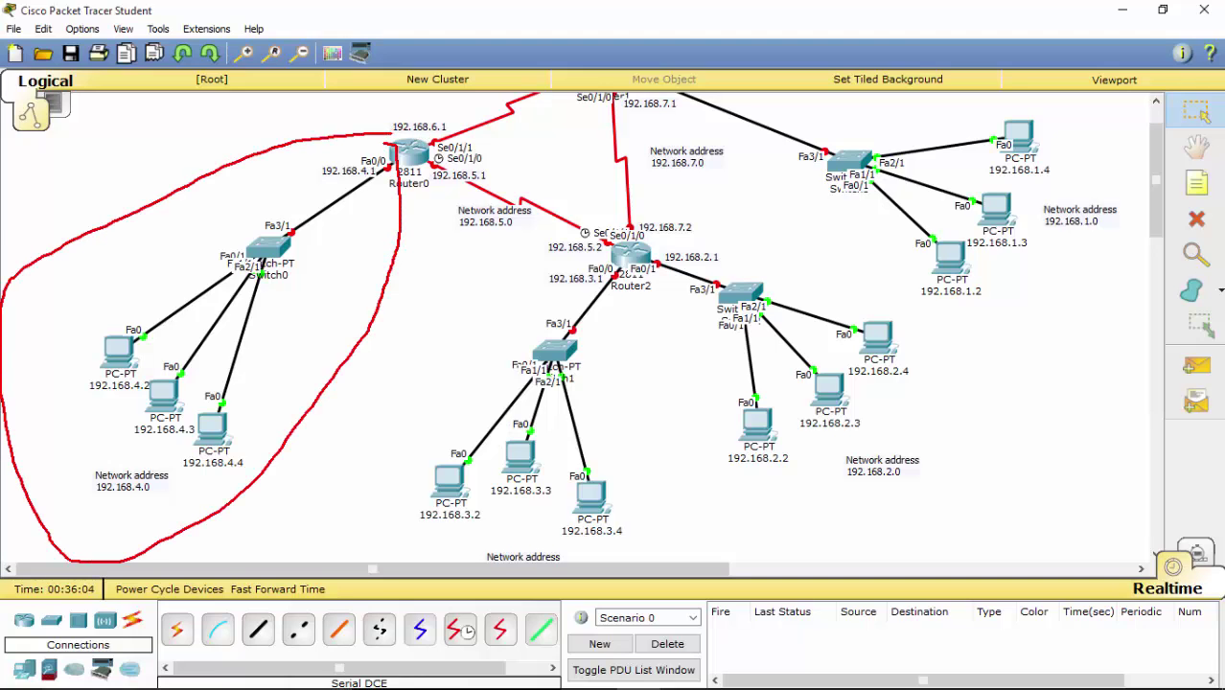
{"action": "mouse_move", "coordinate": [481, 165]}
{"action": "left_mouse_down"}
{"action": "mouse_move", "coordinate": [434, 177]}
{"action": "mouse_move", "coordinate": [426, 215]}
{"action": "mouse_move", "coordinate": [508, 273]}
{"action": "mouse_move", "coordinate": [604, 269]}
{"action": "mouse_move", "coordinate": [585, 200]}
{"action": "mouse_move", "coordinate": [479, 165]}
{"action": "left_mouse_up"}
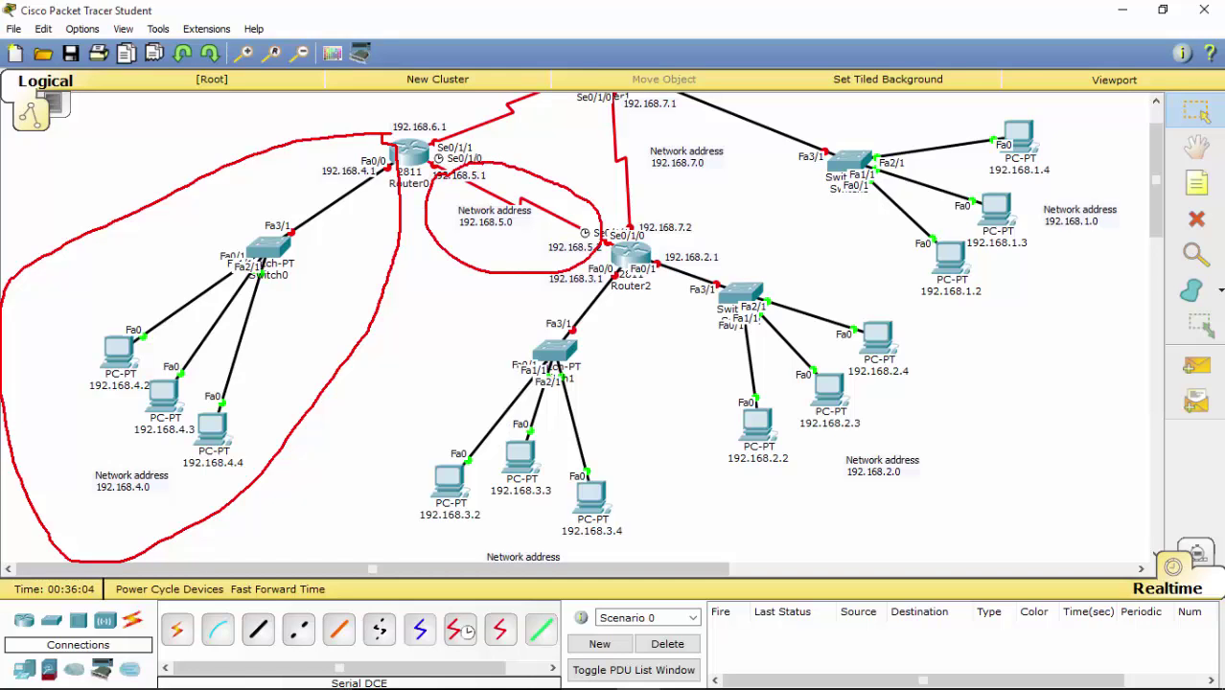
{"action": "key", "text": "Escape"}
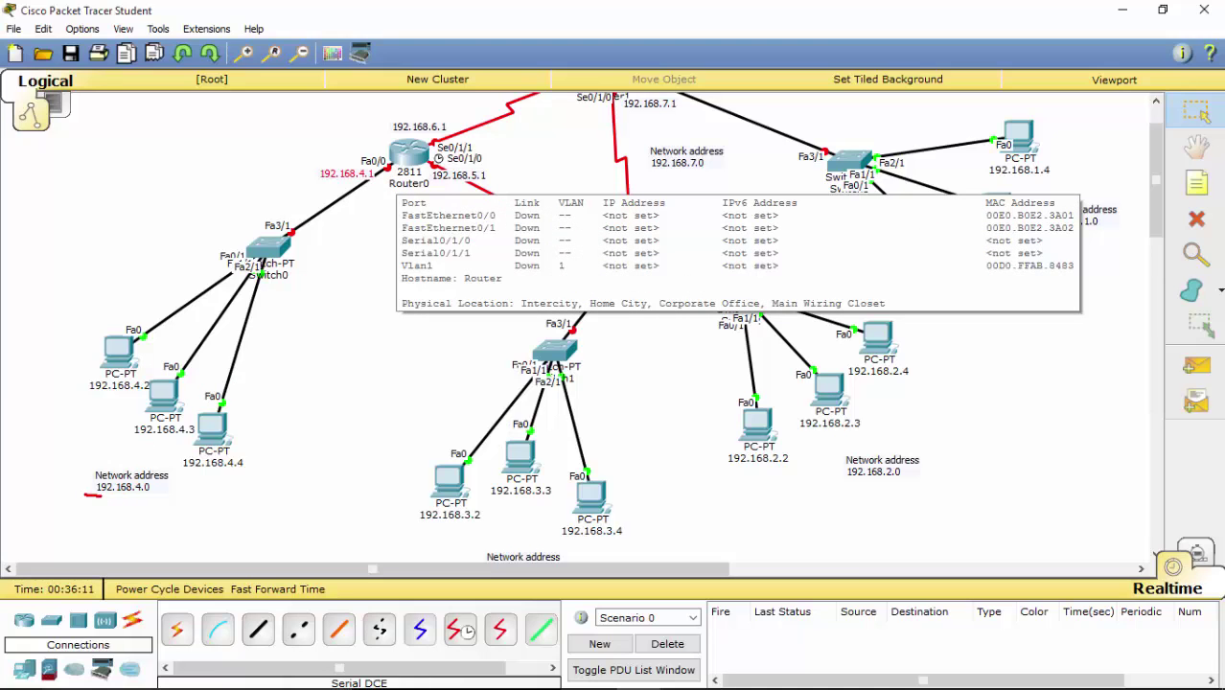
Step: Underline 192.168.4.0, gateway 192.168.4.1, PCs 192.168.4.3, 3.2, 3.4 and network 192.168.2.0
{"action": "left_click_drag", "start_coordinate": [100, 496], "coordinate": [171, 497]}
{"action": "left_click_drag", "start_coordinate": [318, 179], "coordinate": [386, 185]}
{"action": "left_click_drag", "start_coordinate": [124, 446], "coordinate": [201, 436]}
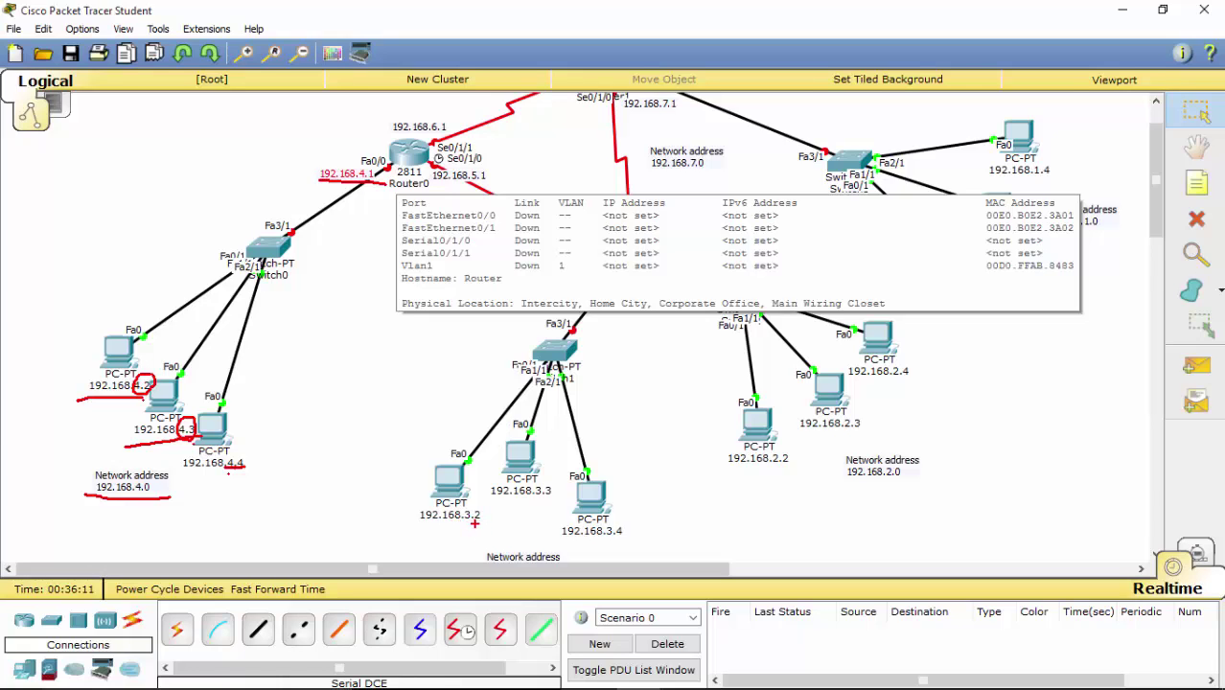
{"action": "left_click_drag", "start_coordinate": [464, 524], "coordinate": [575, 497]}
{"action": "left_click_drag", "start_coordinate": [604, 540], "coordinate": [680, 543]}
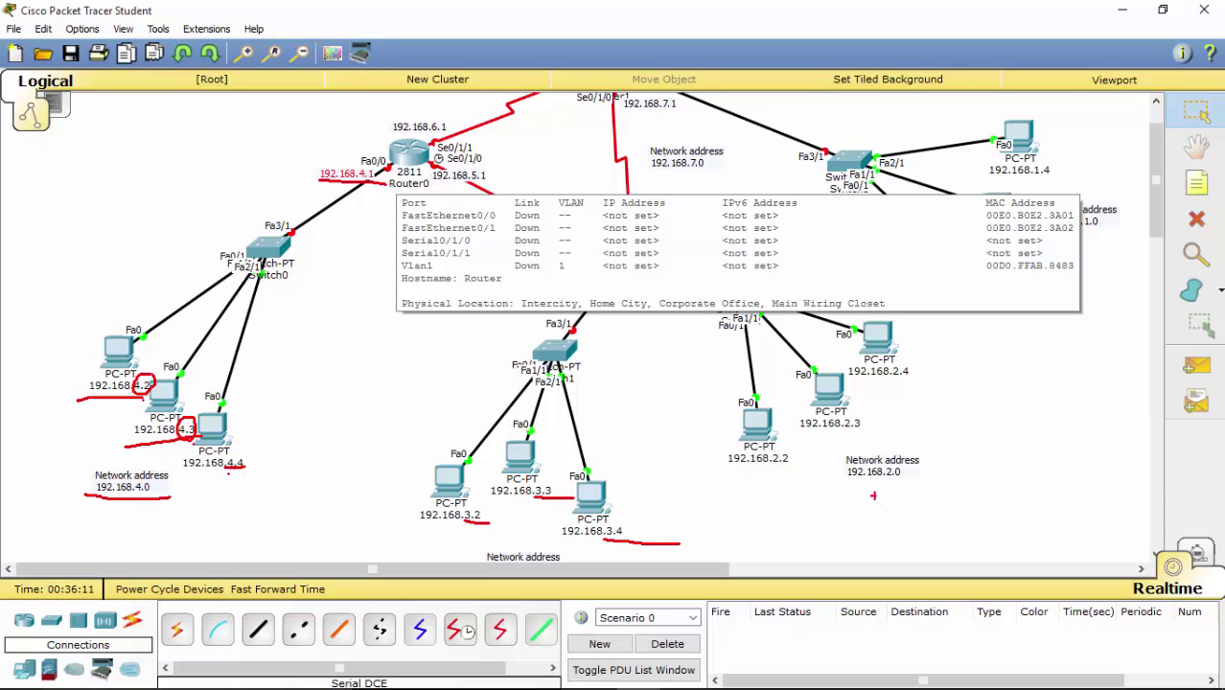
{"action": "left_click_drag", "start_coordinate": [879, 477], "coordinate": [919, 480]}
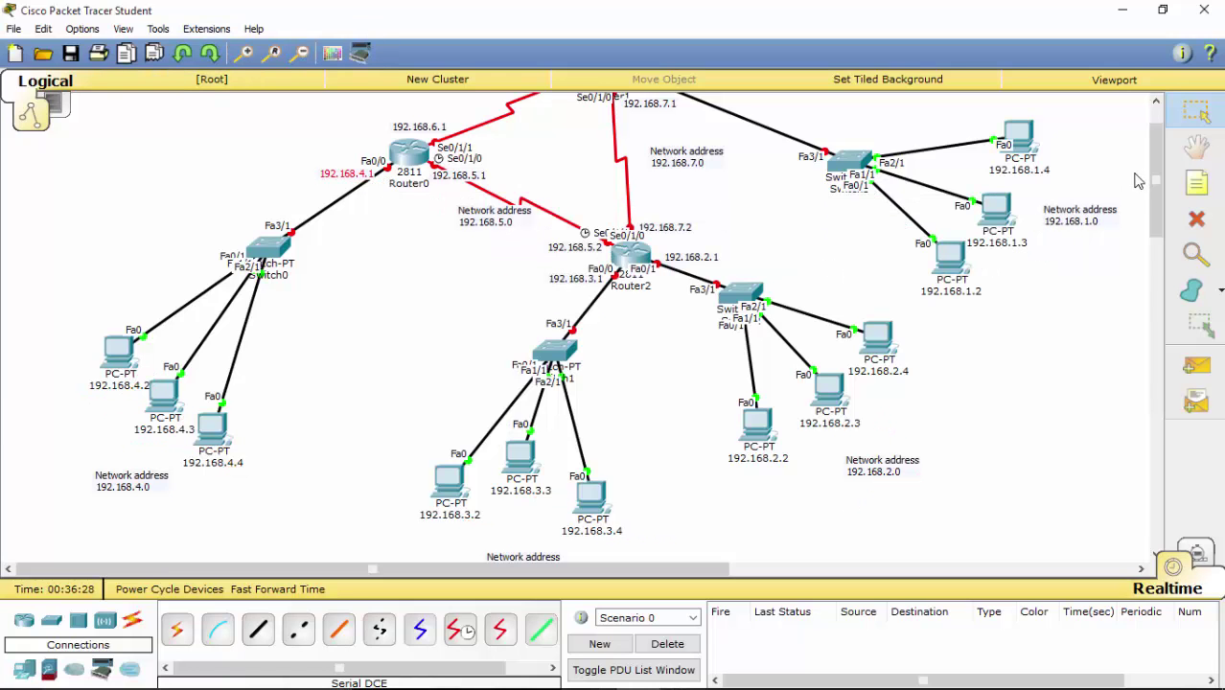
Step: Open the 192.168.1.4 PC's label for editing and select its whole text
{"action": "left_click_drag", "start_coordinate": [1156, 177], "coordinate": [1158, 120]}
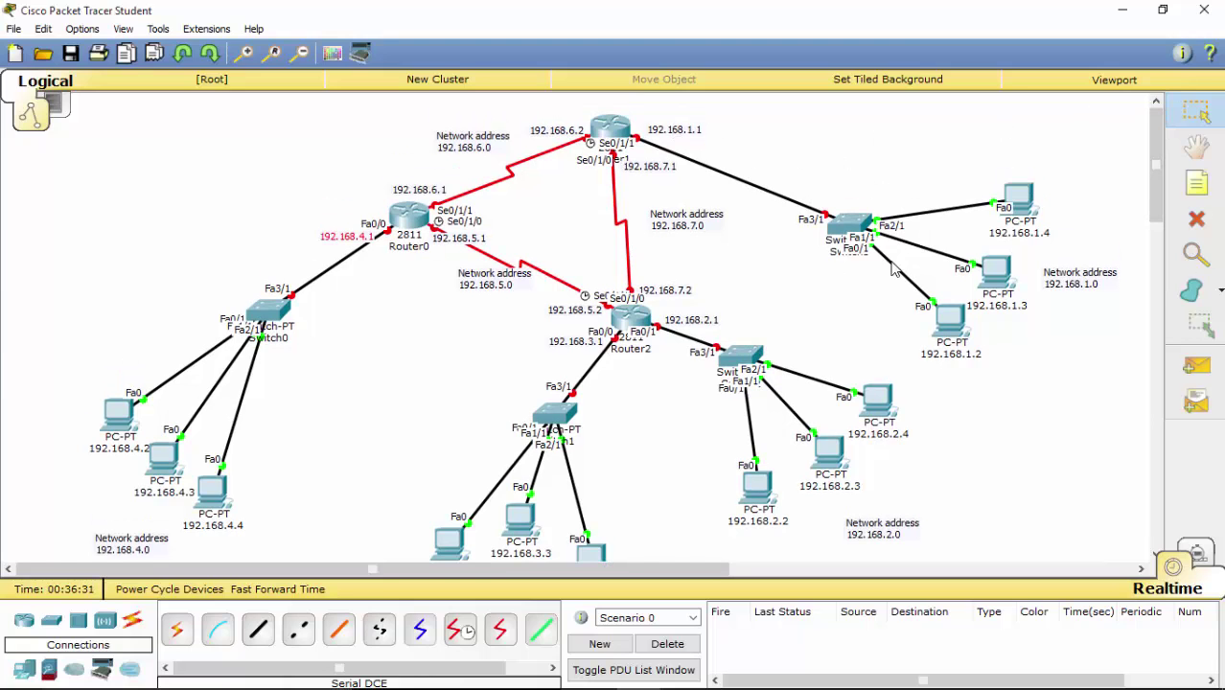
{"action": "mouse_move", "coordinate": [1040, 247]}
{"action": "left_click", "coordinate": [1031, 234]}
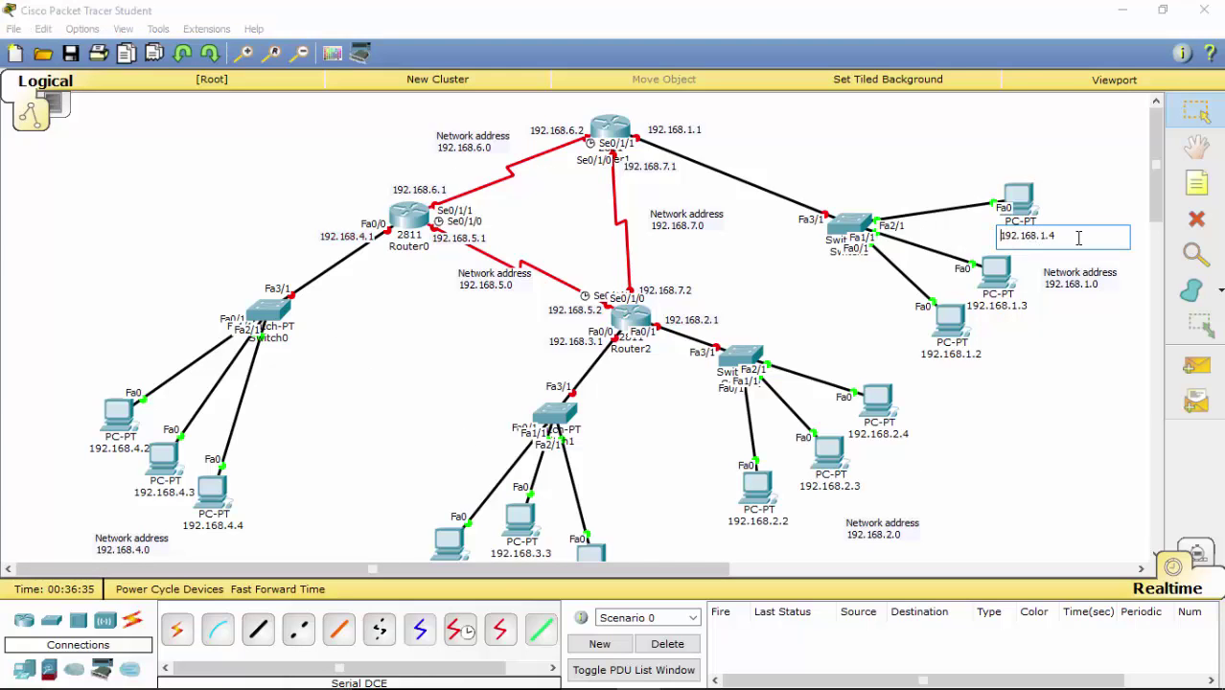
{"action": "left_click_drag", "start_coordinate": [1060, 237], "coordinate": [1000, 242]}
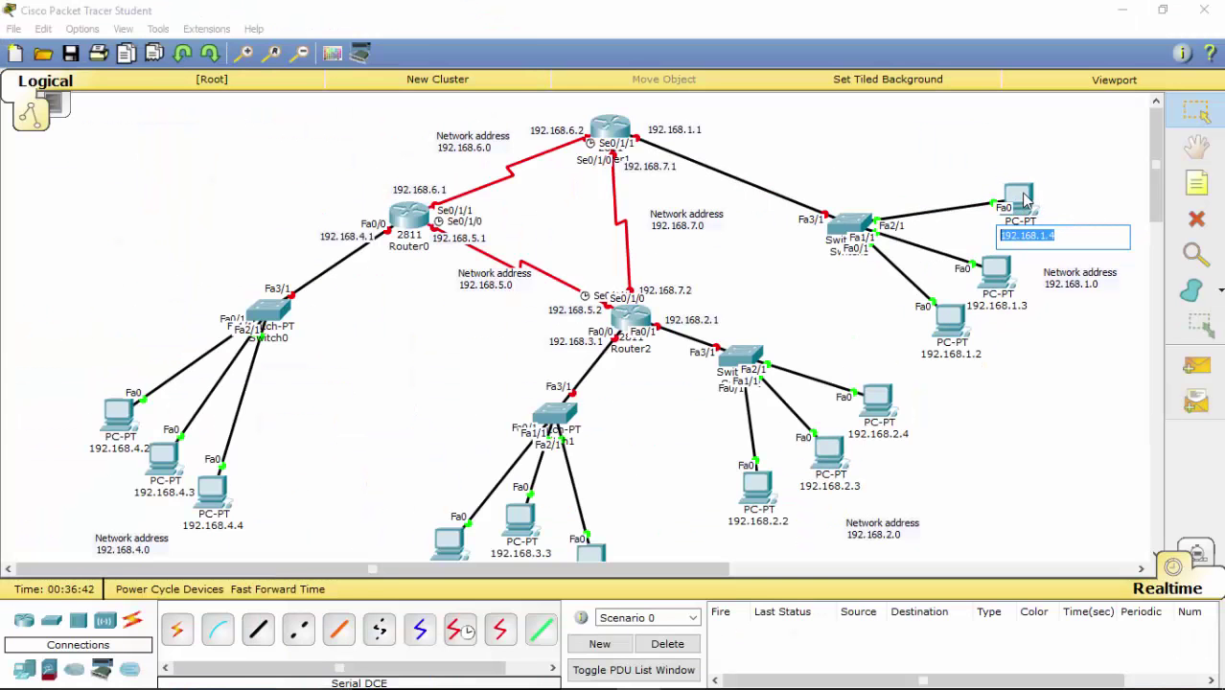
Step: On PC 192.168.1.4's IP Configuration, enter IP address 192.168.1.4 and move to the subnet mask
{"action": "left_click", "coordinate": [963, 167]}
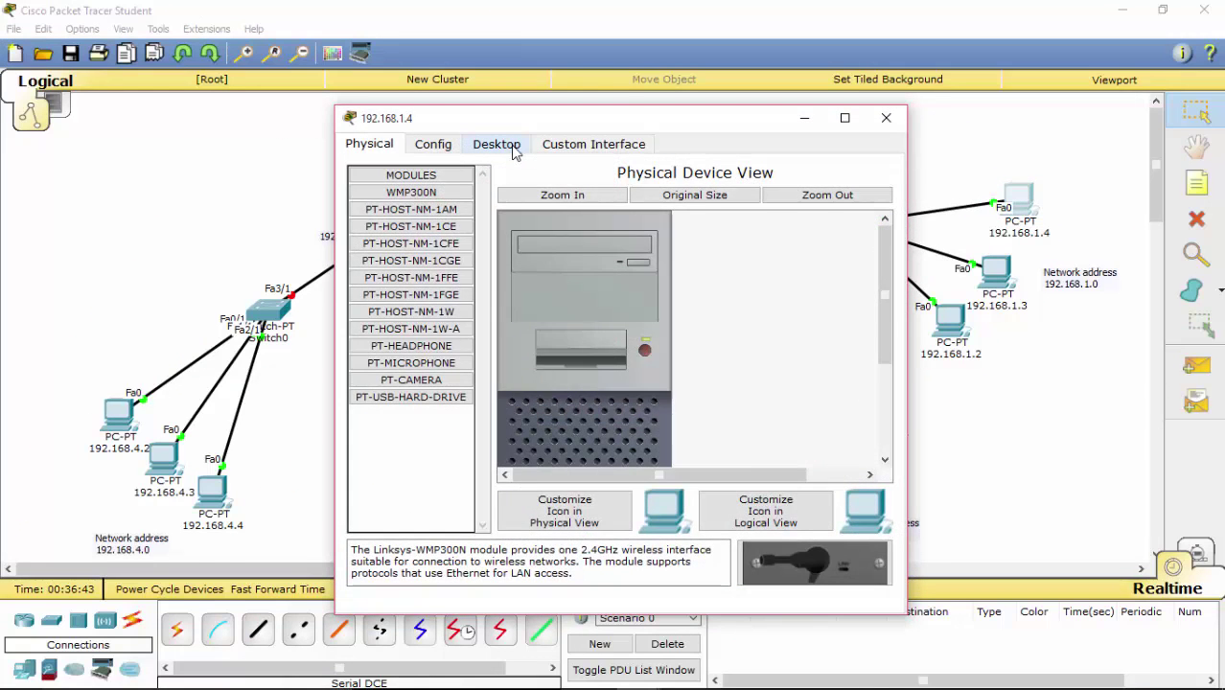
{"action": "left_click", "coordinate": [513, 152]}
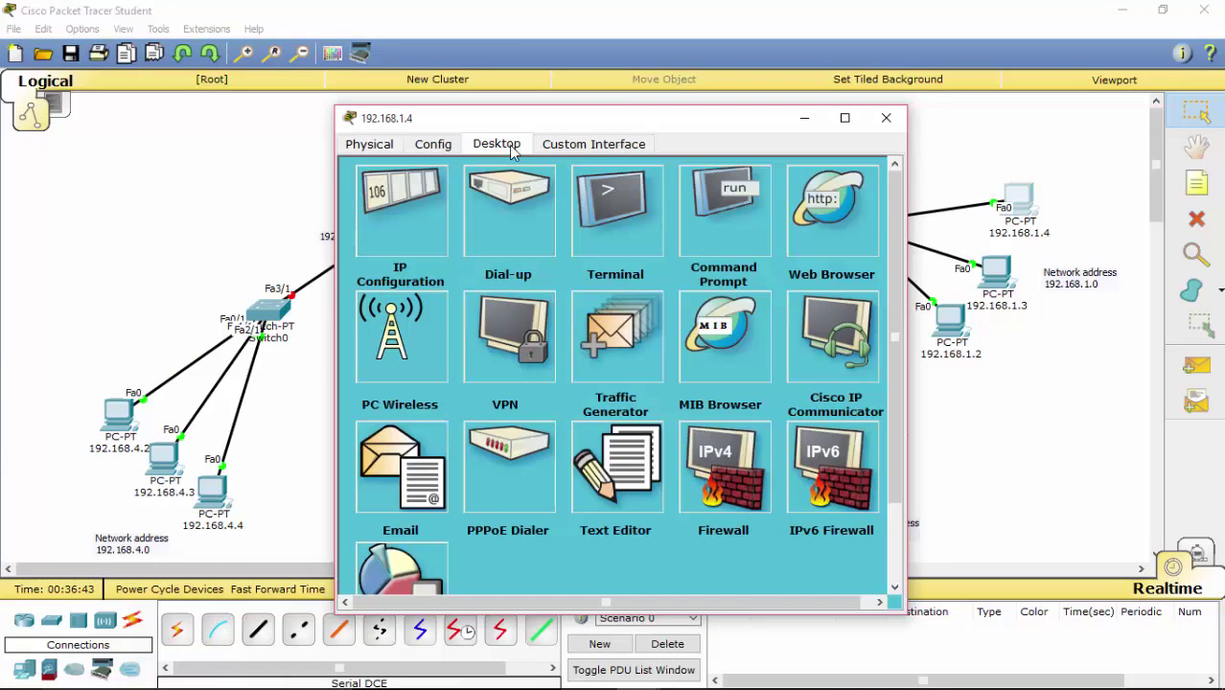
{"action": "left_click", "coordinate": [433, 250]}
{"action": "left_click", "coordinate": [537, 247]}
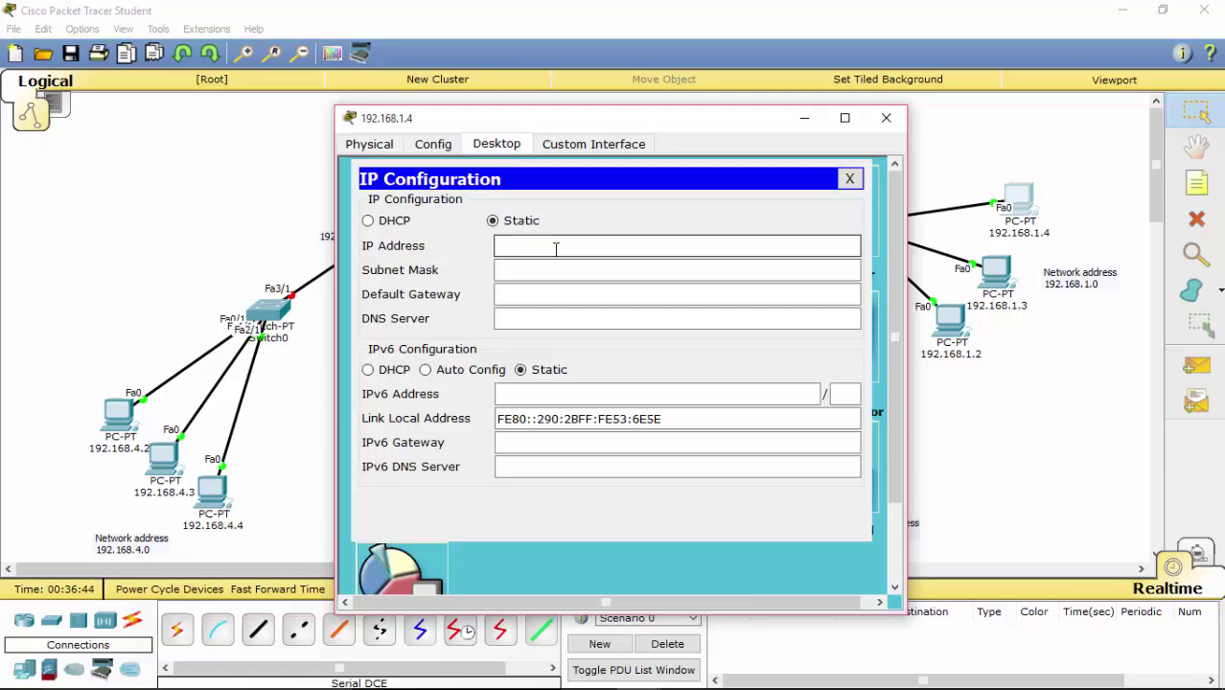
{"action": "type", "text": "192.168.1.4"}
{"action": "left_click", "coordinate": [599, 274]}
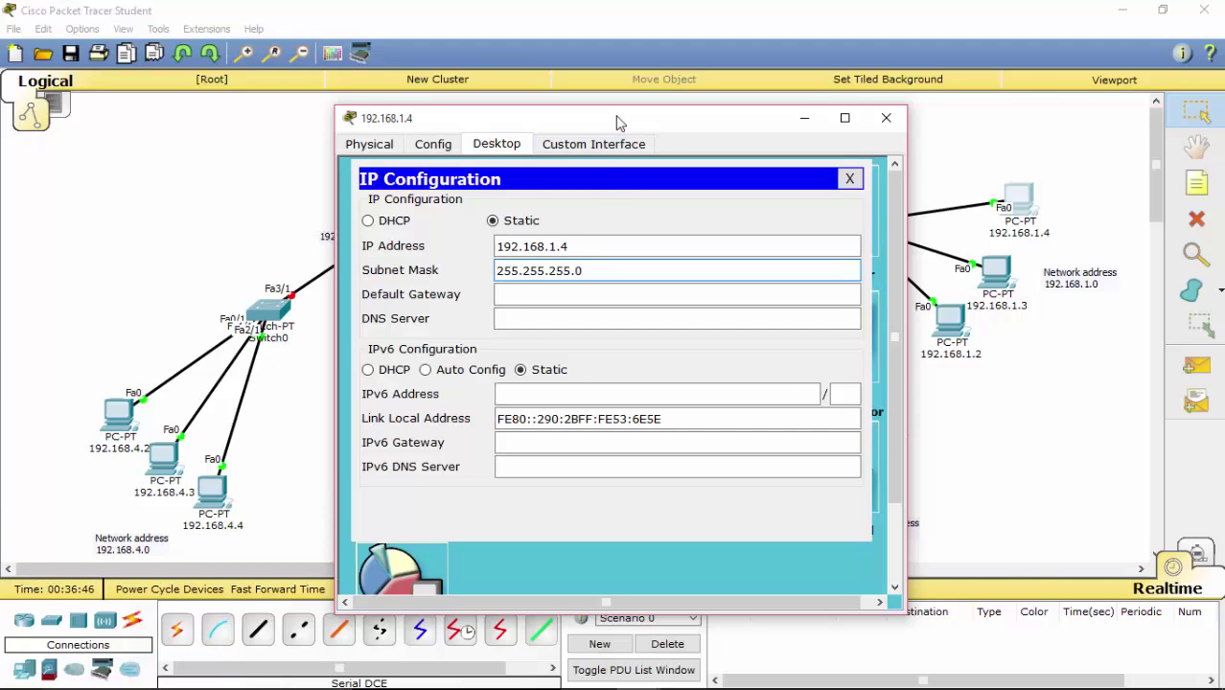
Step: Copy the router's 192.168.1.1 note into Default Gateway, close, and open PC 192.168.1.3
{"action": "left_click_drag", "start_coordinate": [618, 120], "coordinate": [751, 255]}
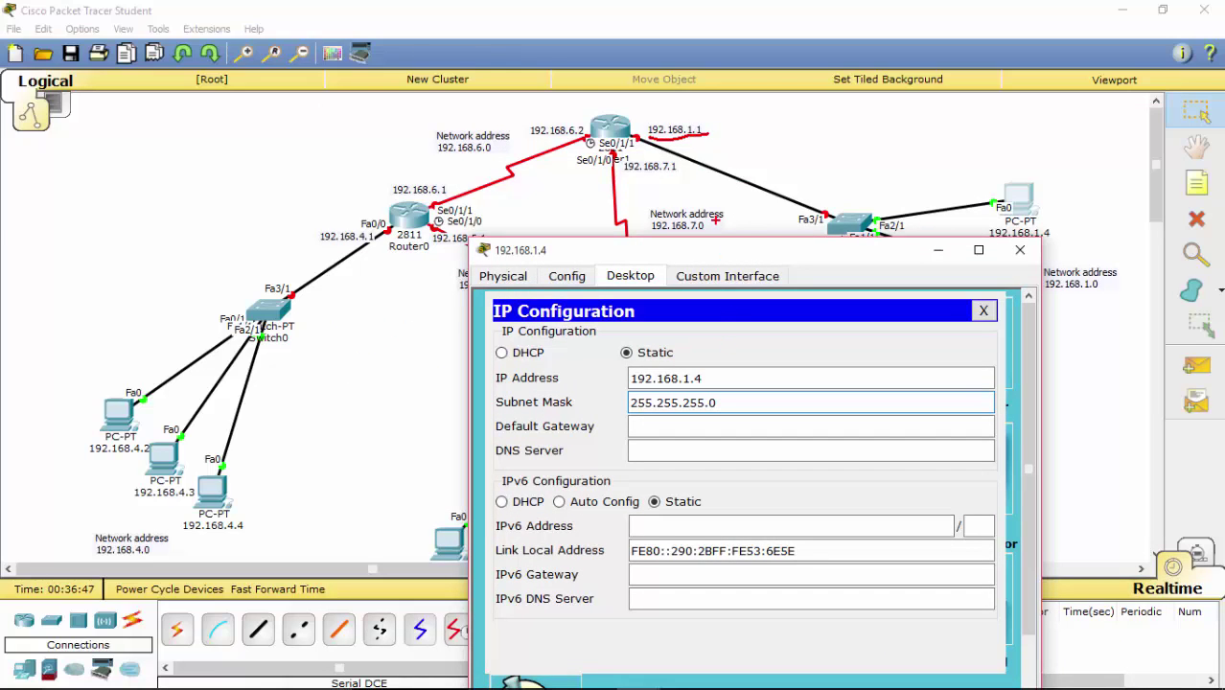
{"action": "left_click", "coordinate": [692, 135]}
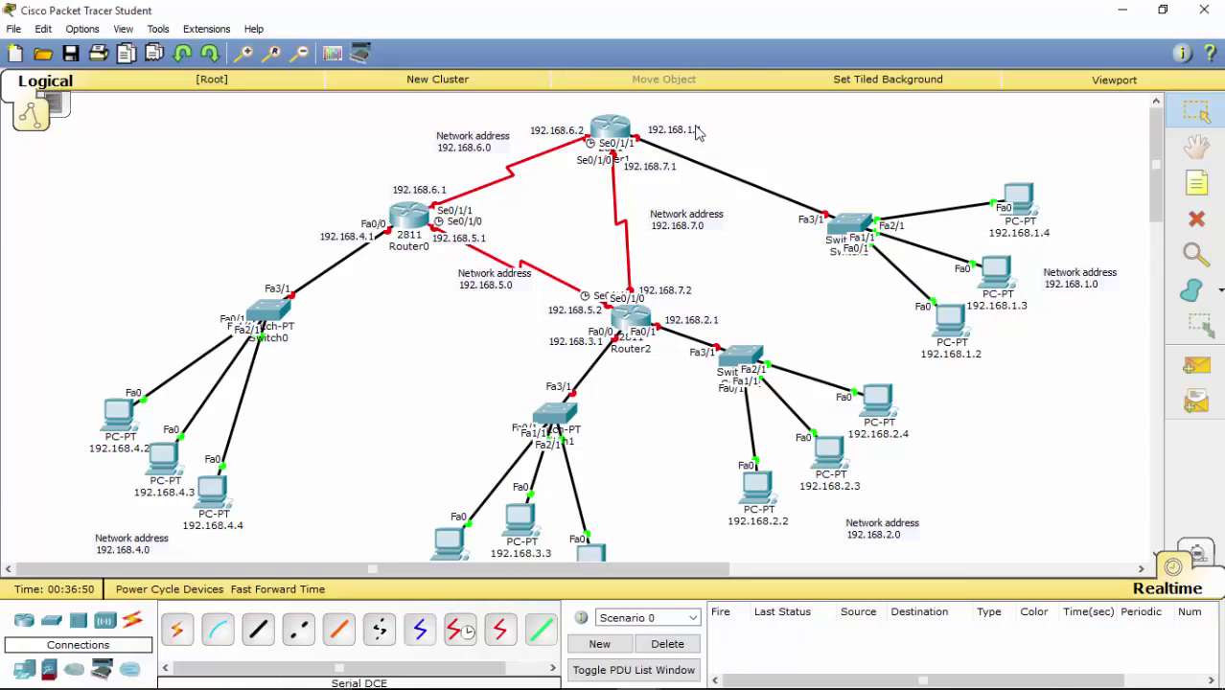
{"action": "double_click", "coordinate": [692, 135]}
{"action": "left_click_drag", "start_coordinate": [698, 132], "coordinate": [605, 131]}
{"action": "key", "text": "ctrl+c"}
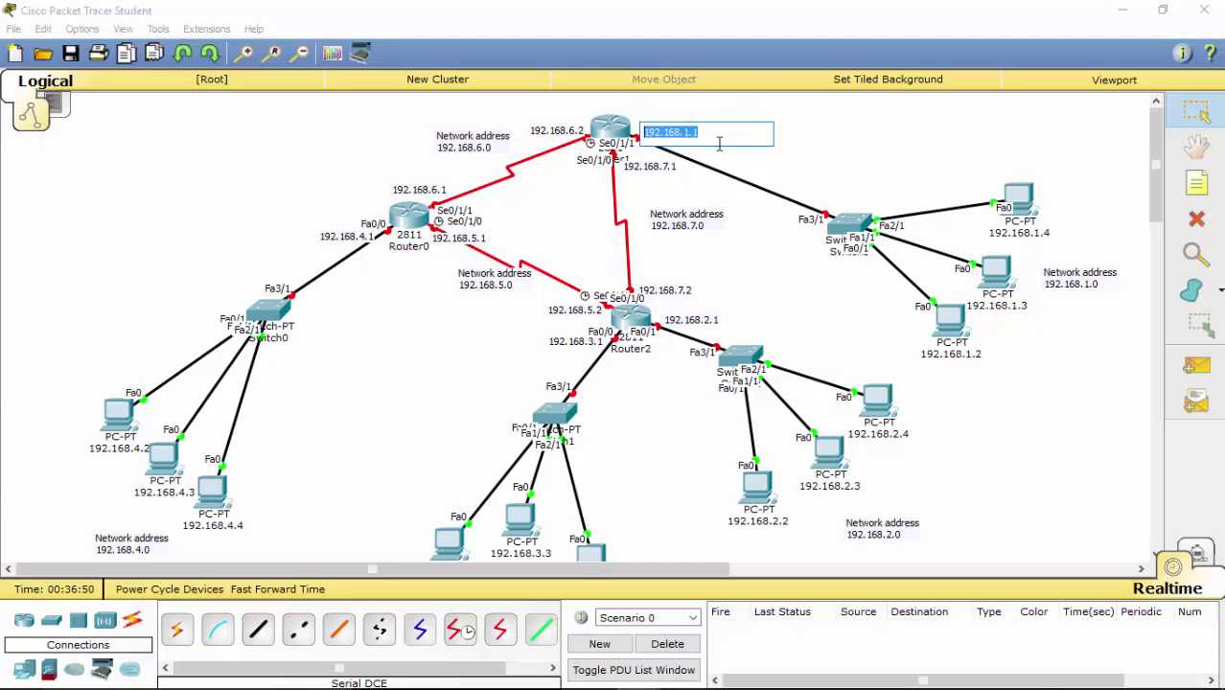
{"action": "left_click", "coordinate": [1018, 201]}
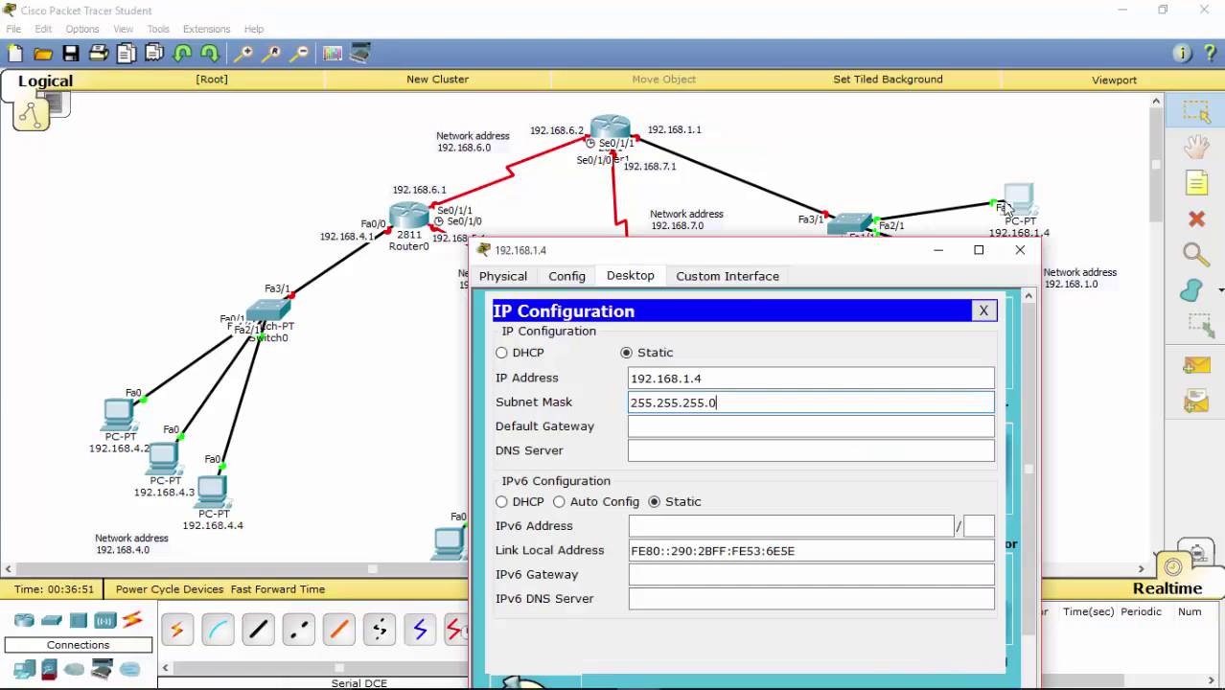
{"action": "left_click", "coordinate": [714, 426]}
{"action": "key", "text": "ctrl+v"}
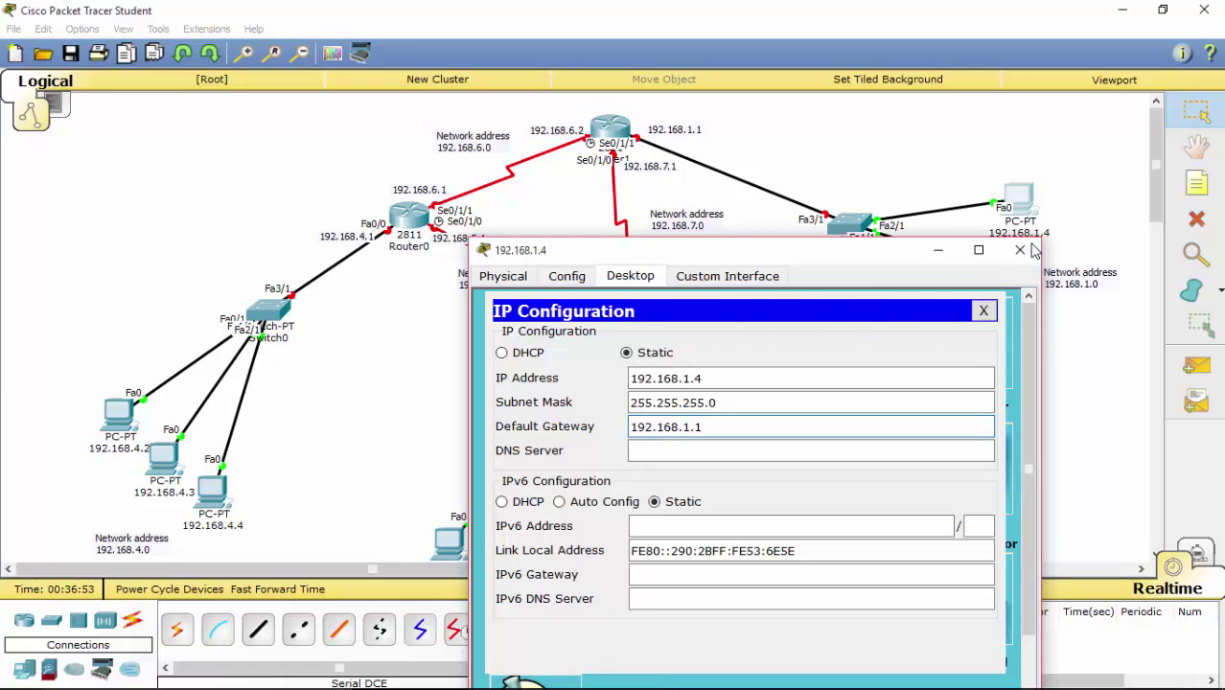
{"action": "left_click", "coordinate": [1020, 249]}
{"action": "left_click", "coordinate": [995, 284]}
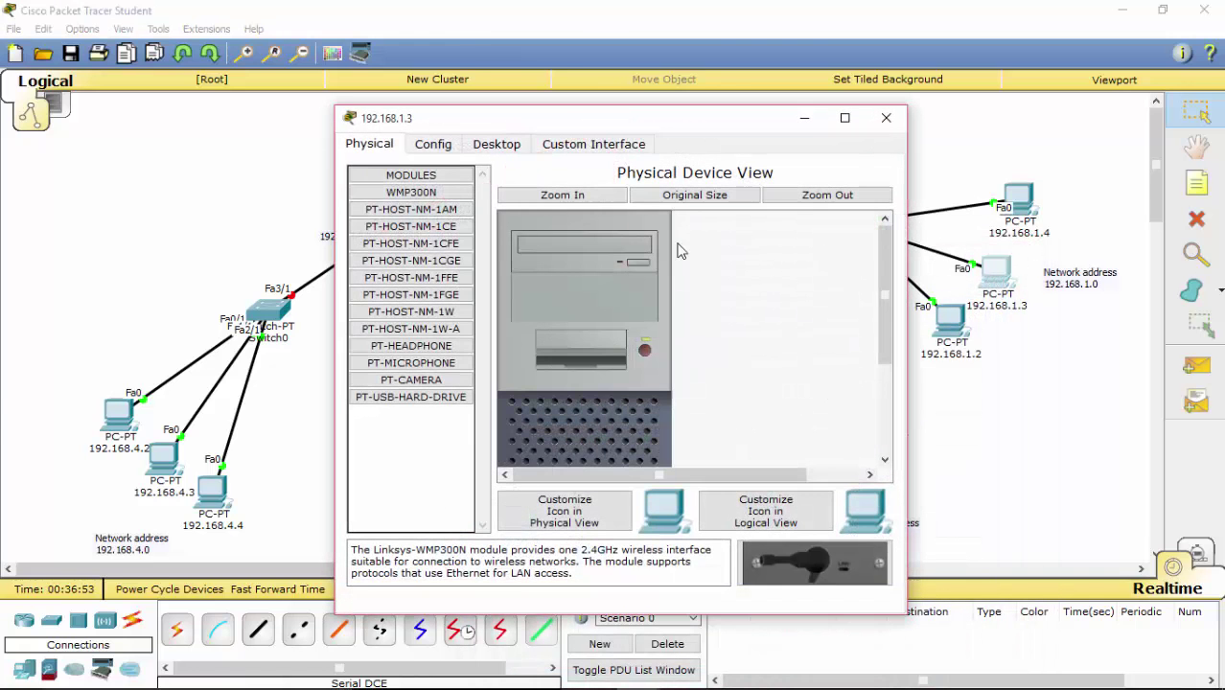
Step: Open PC 192.168.1.3's IP Configuration and enter IP address 192.168.1.3
{"action": "left_click", "coordinate": [447, 147]}
{"action": "left_click", "coordinate": [487, 148]}
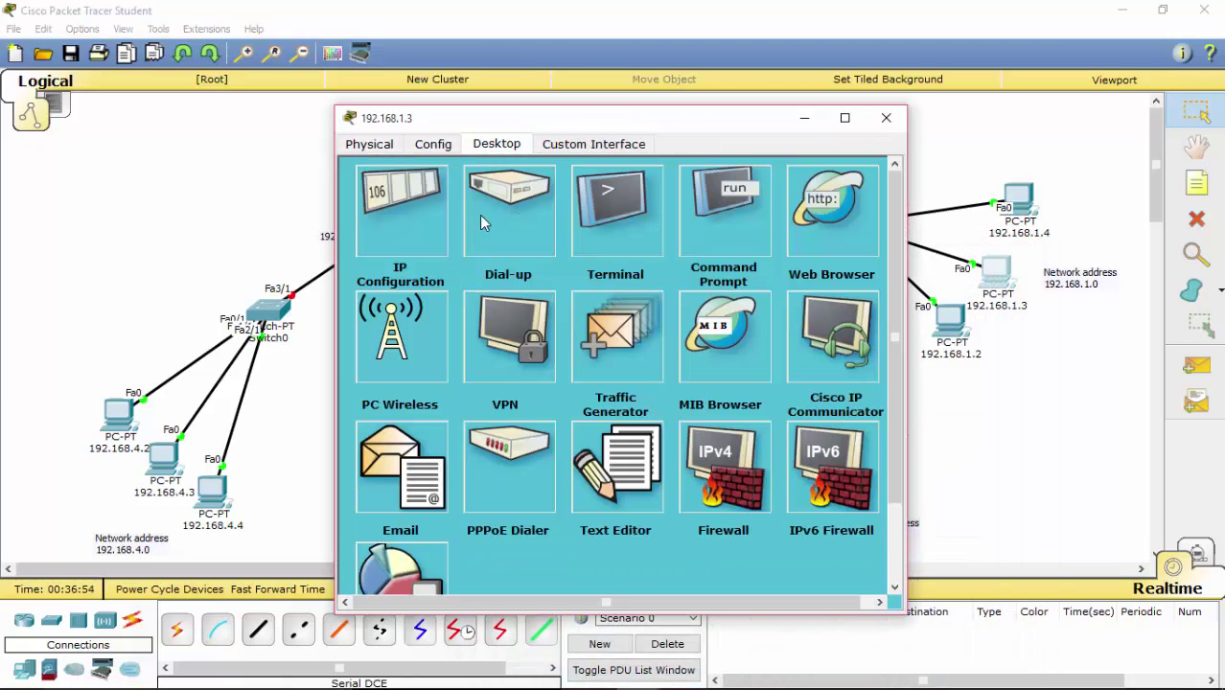
{"action": "left_click", "coordinate": [431, 213]}
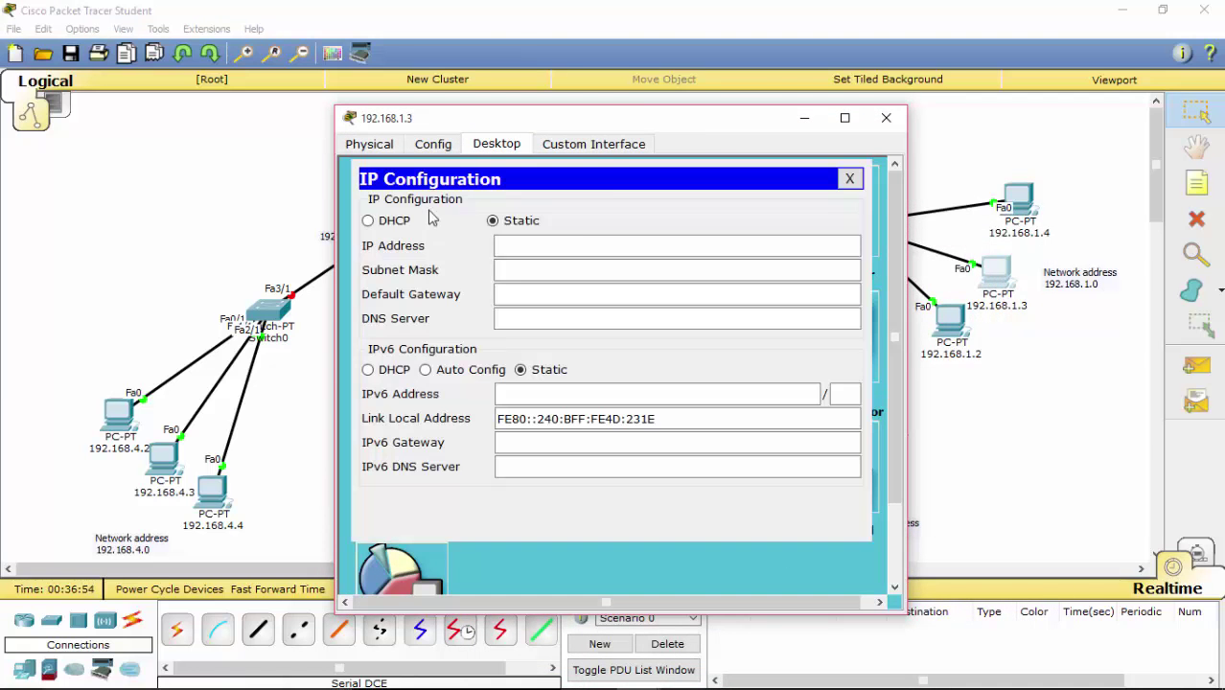
{"action": "left_click", "coordinate": [584, 251]}
{"action": "type", "text": "192.168."}
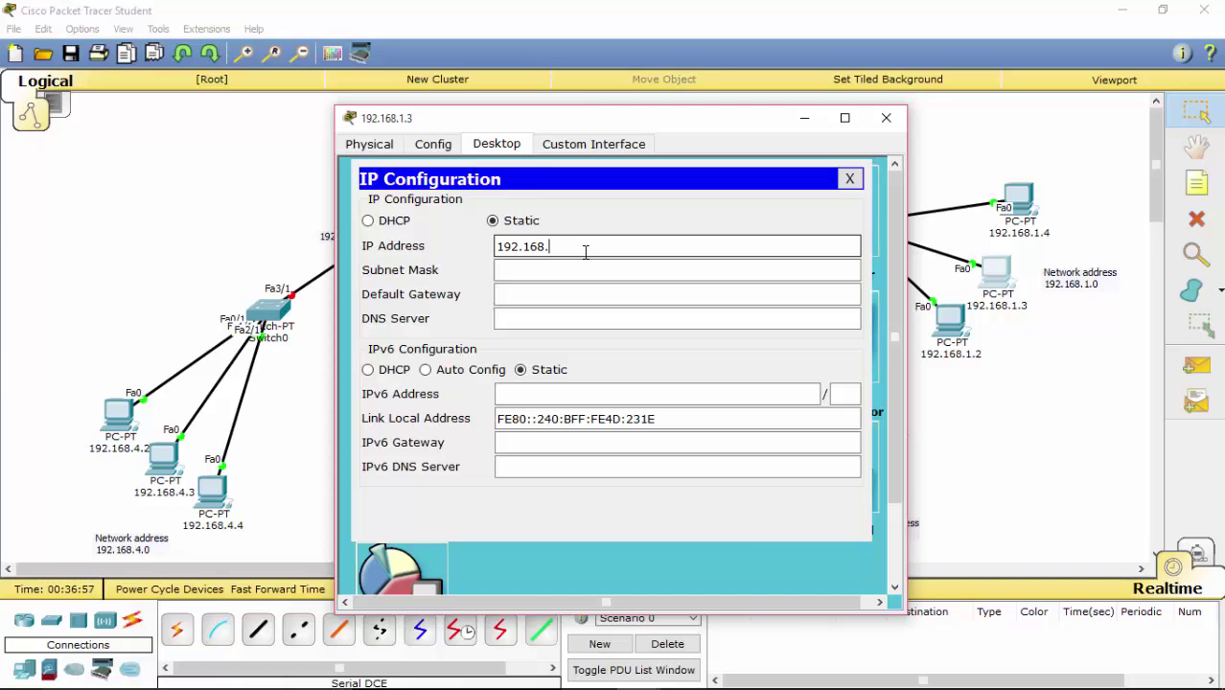
{"action": "type", "text": "1.11.32"}
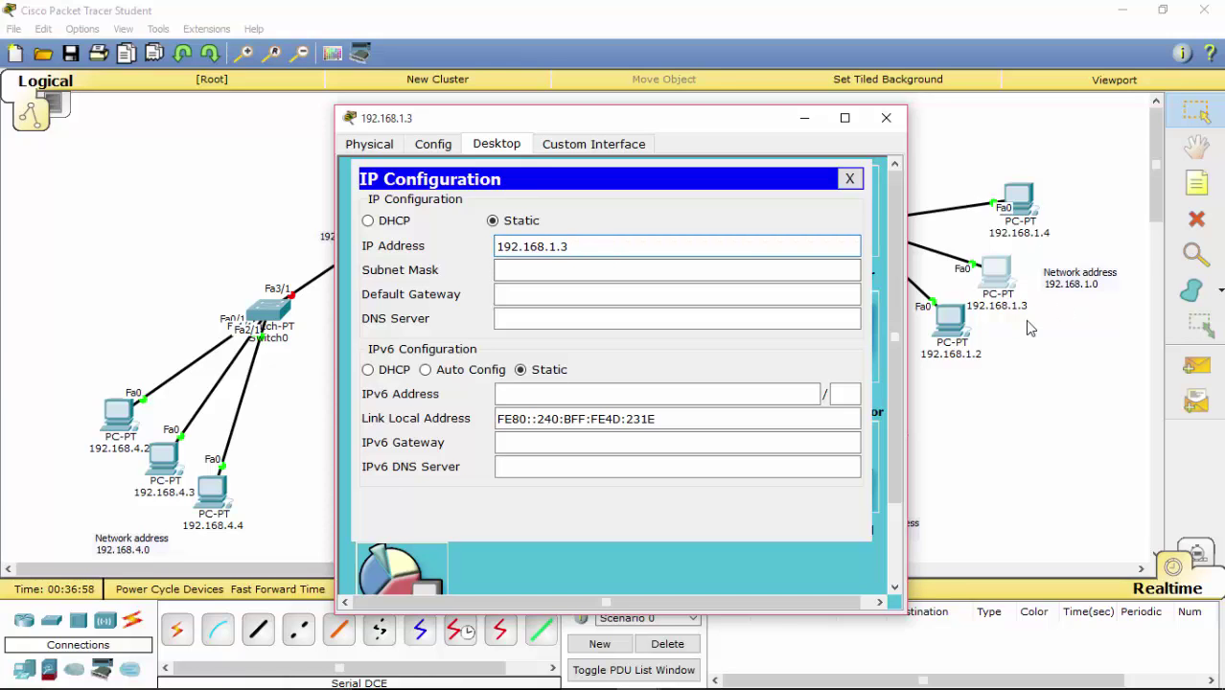
{"action": "mouse_move", "coordinate": [1020, 315]}
{"action": "left_mouse_down"}
{"action": "mouse_move", "coordinate": [939, 317]}
{"action": "mouse_move", "coordinate": [657, 241]}
{"action": "mouse_move", "coordinate": [589, 240]}
{"action": "left_mouse_up"}
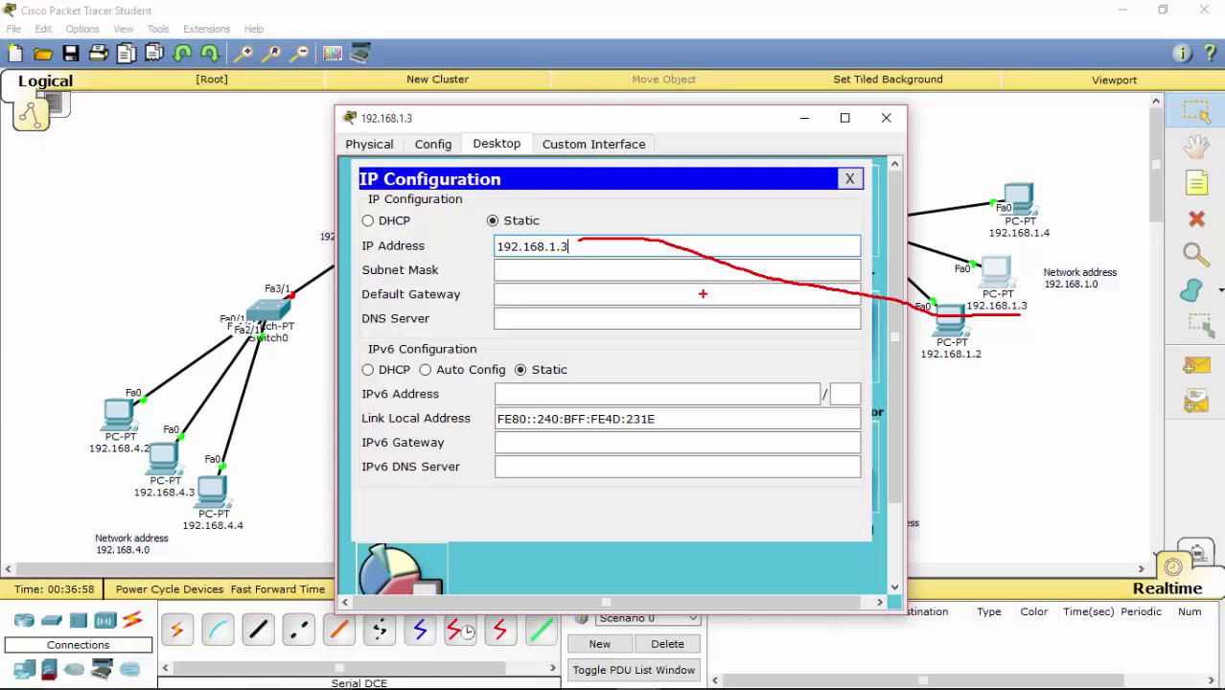
{"action": "key", "text": "Escape"}
Step: Auto-fill mask 255.255.255.0 and set default gateway 192.168.1.1
{"action": "left_click", "coordinate": [705, 270]}
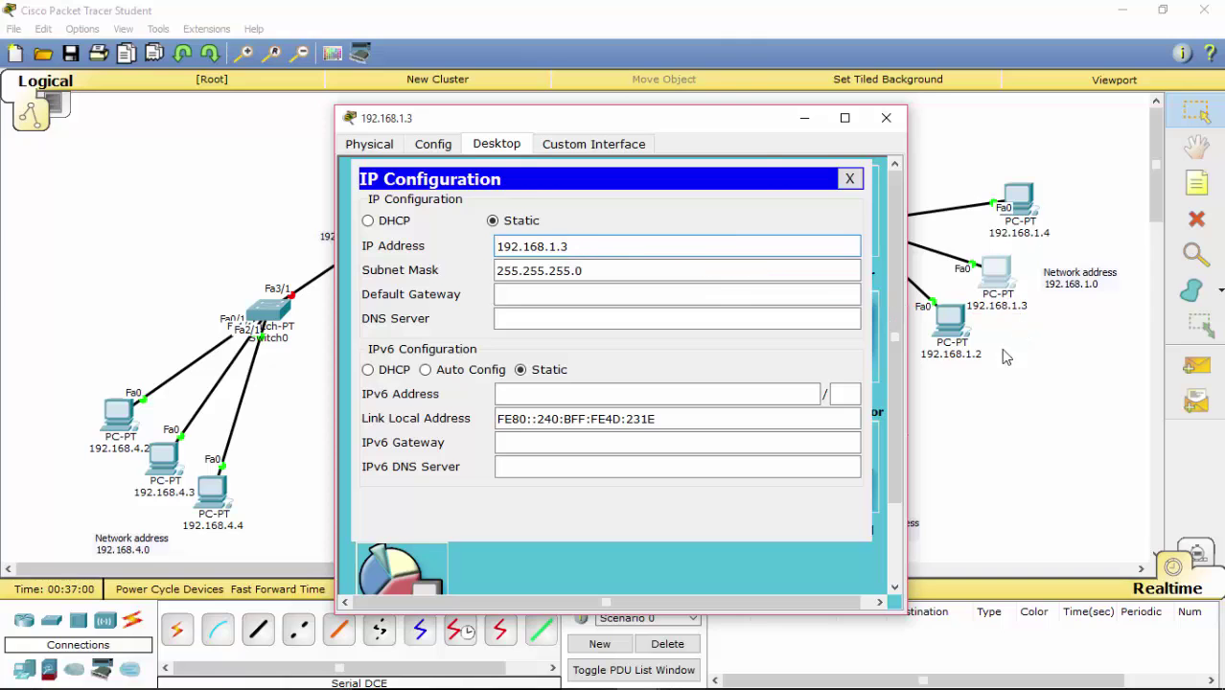
{"action": "left_click", "coordinate": [738, 291]}
{"action": "type", "text": "192.168.1.1"}
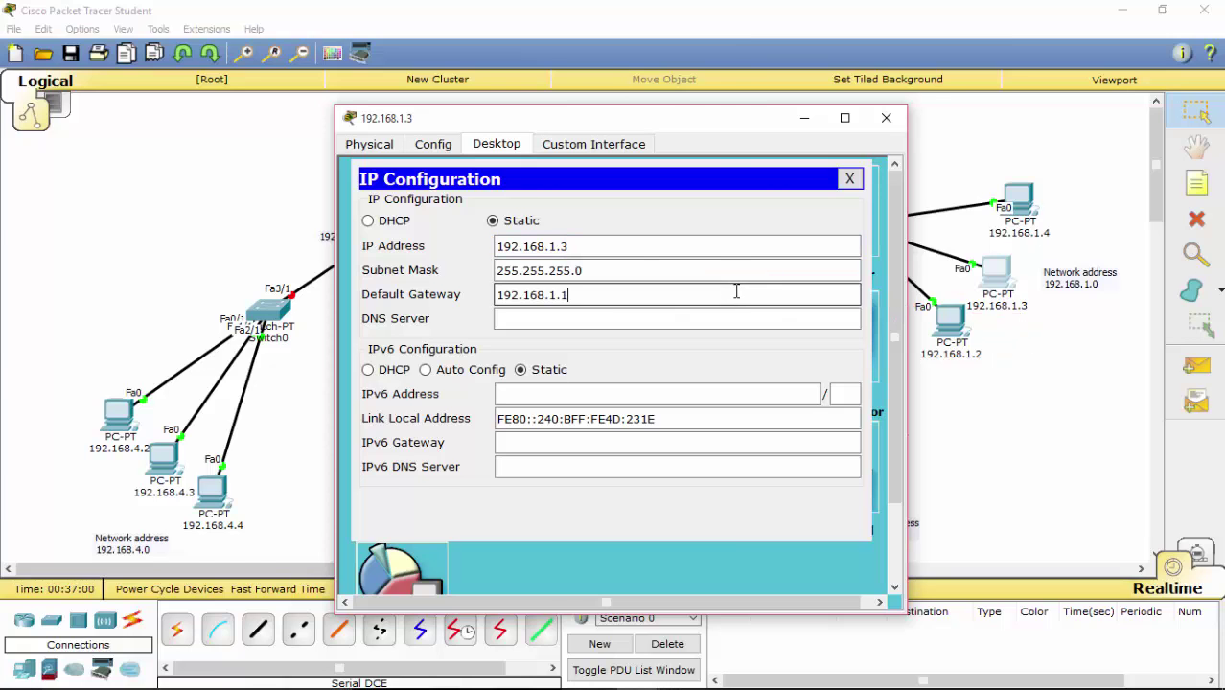
{"action": "double_click", "coordinate": [504, 295]}
{"action": "key", "text": "ctrl+c"}
{"action": "left_click_drag", "start_coordinate": [634, 118], "coordinate": [651, 237]}
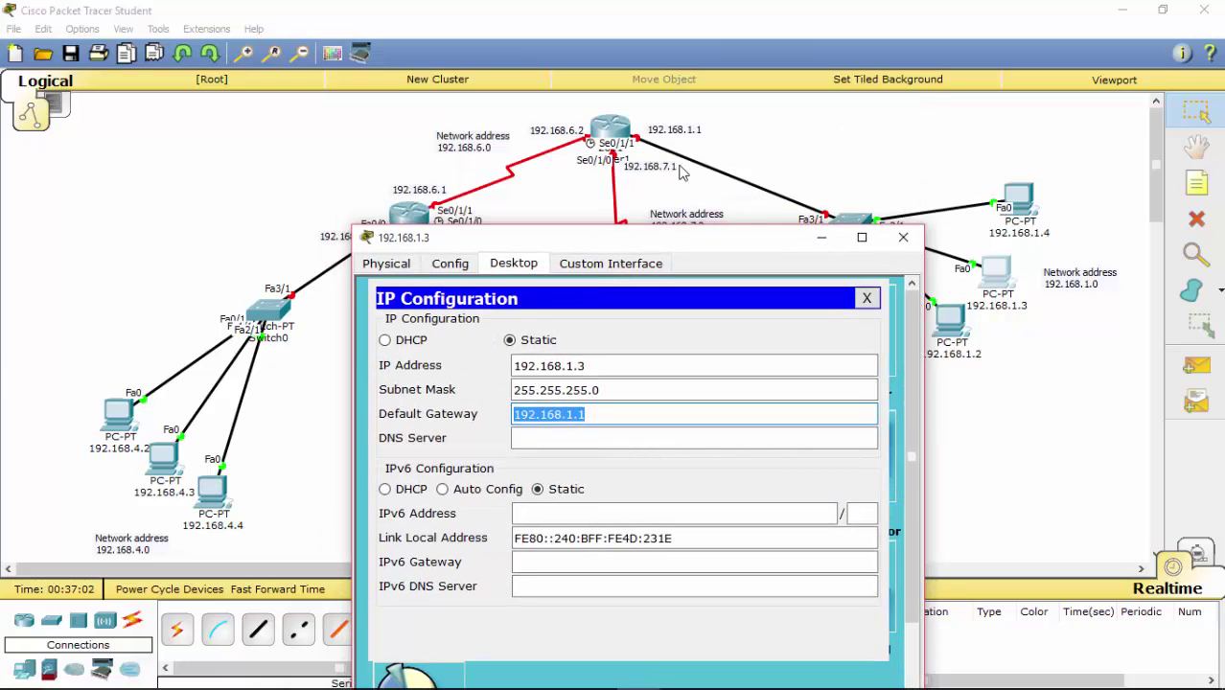
{"action": "mouse_move", "coordinate": [1017, 155]}
{"action": "left_mouse_down"}
{"action": "mouse_move", "coordinate": [961, 203]}
{"action": "mouse_move", "coordinate": [959, 324]}
{"action": "mouse_move", "coordinate": [986, 367]}
{"action": "mouse_move", "coordinate": [1089, 257]}
{"action": "mouse_move", "coordinate": [1053, 172]}
{"action": "mouse_move", "coordinate": [935, 269]}
{"action": "mouse_move", "coordinate": [970, 382]}
{"action": "mouse_move", "coordinate": [1108, 307]}
{"action": "mouse_move", "coordinate": [1069, 157]}
{"action": "mouse_move", "coordinate": [993, 159]}
{"action": "left_mouse_up"}
{"action": "left_click_drag", "start_coordinate": [652, 140], "coordinate": [680, 131]}
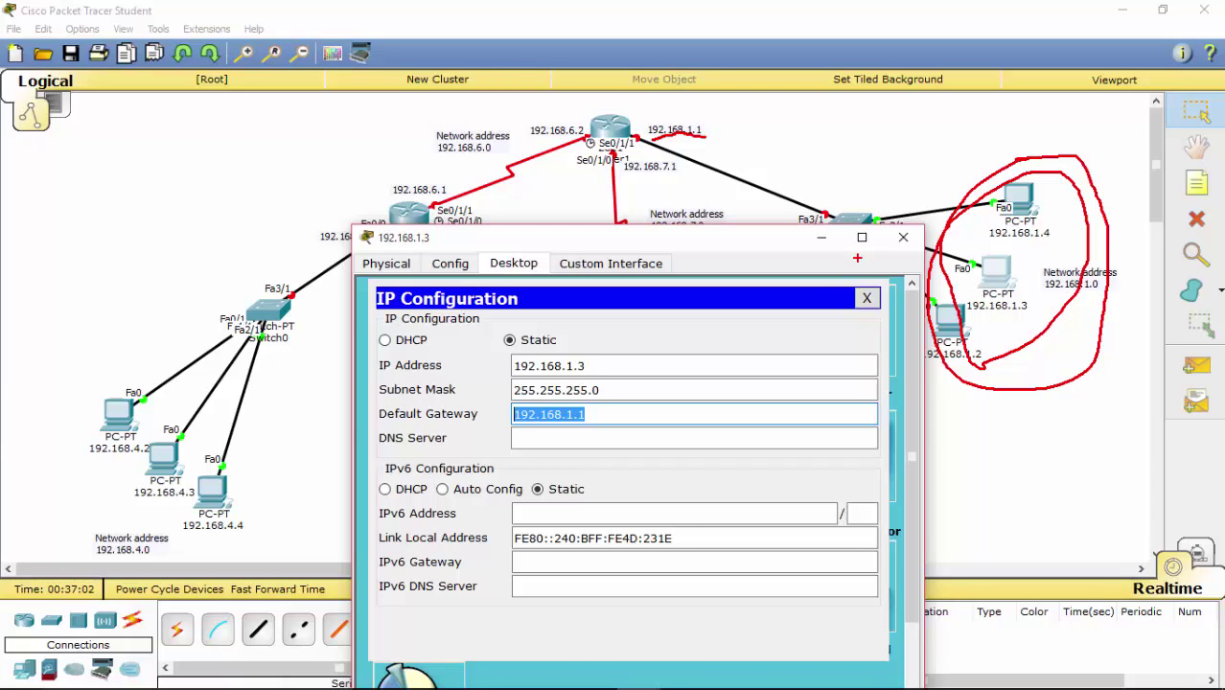
{"action": "key", "text": "Escape"}
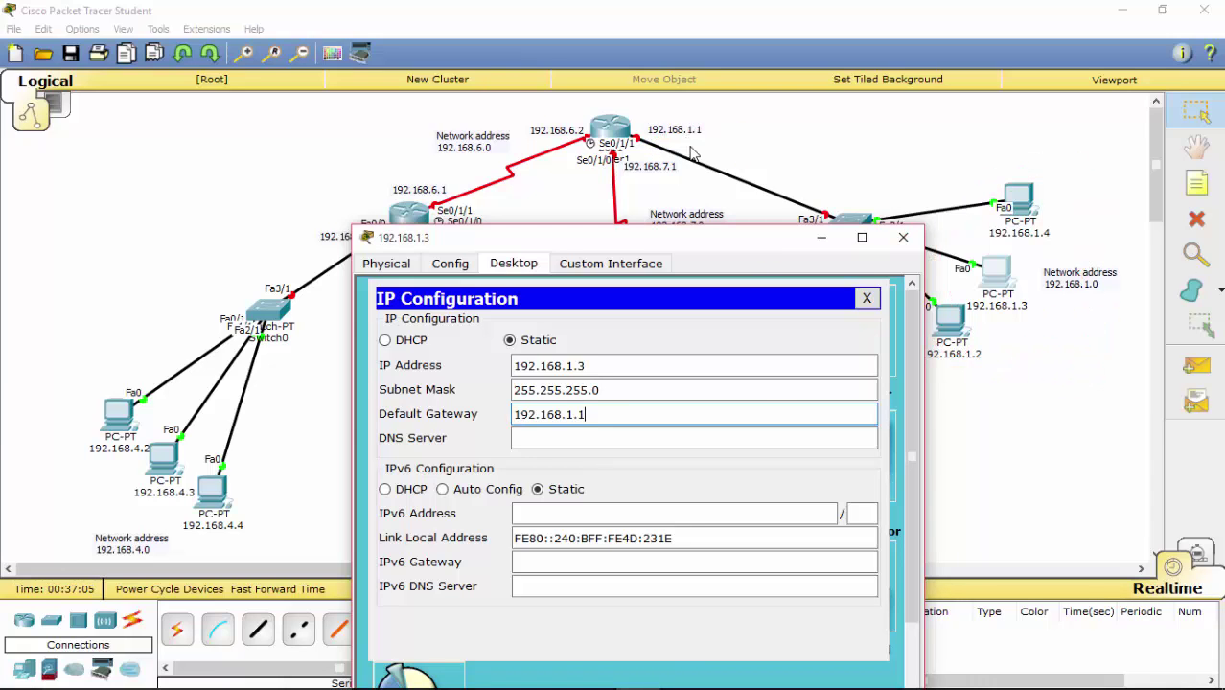
Step: Close PC 192.168.1.3 and bring up PC 192.168.1.2's IP Configuration panel
{"action": "left_click", "coordinate": [903, 238]}
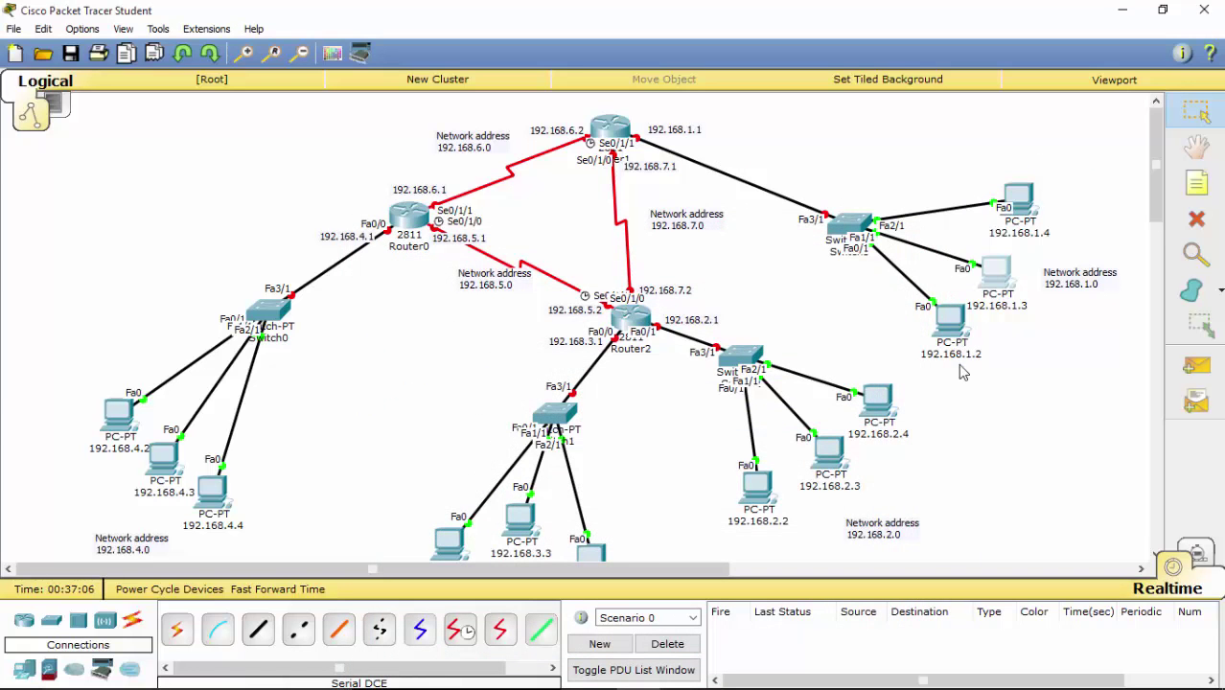
{"action": "left_click", "coordinate": [951, 324]}
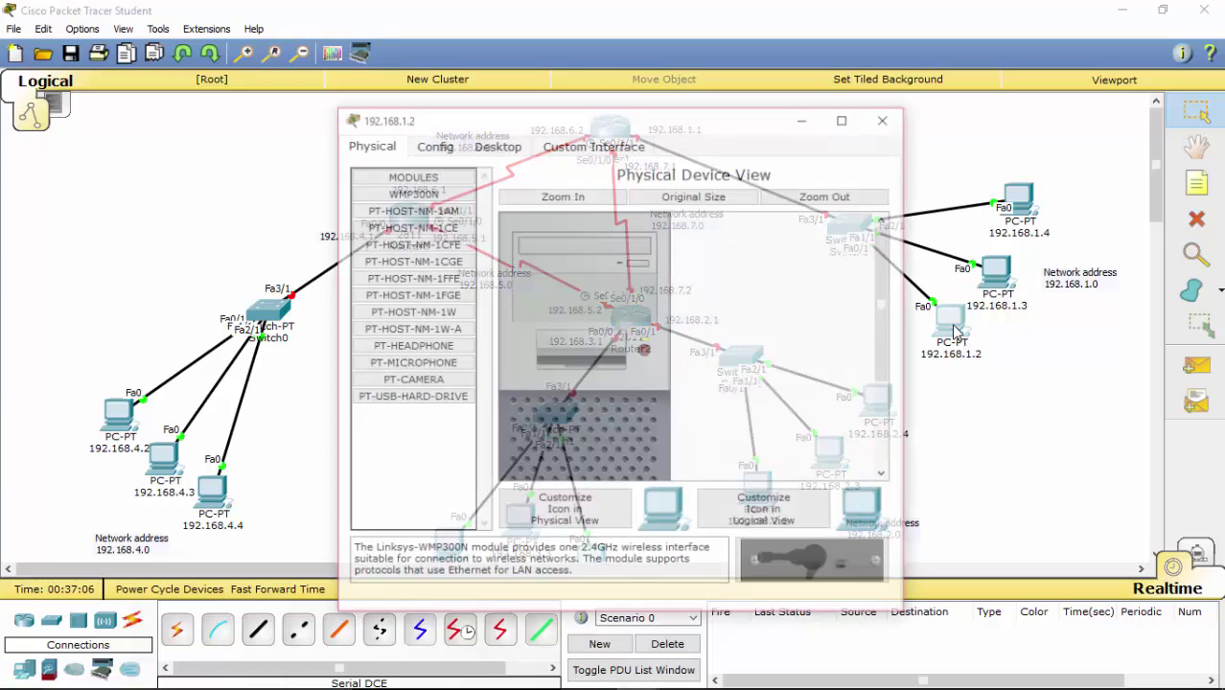
{"action": "left_click_drag", "start_coordinate": [757, 125], "coordinate": [667, 108]}
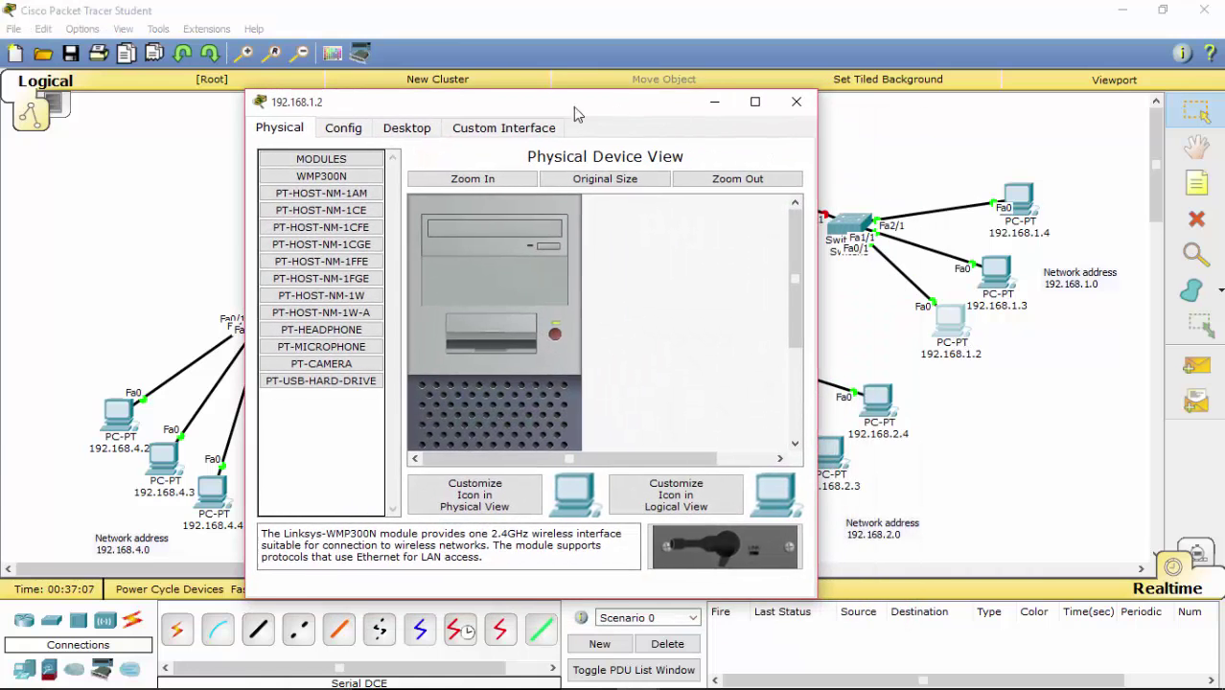
{"action": "left_click", "coordinate": [350, 134]}
{"action": "left_click", "coordinate": [399, 129]}
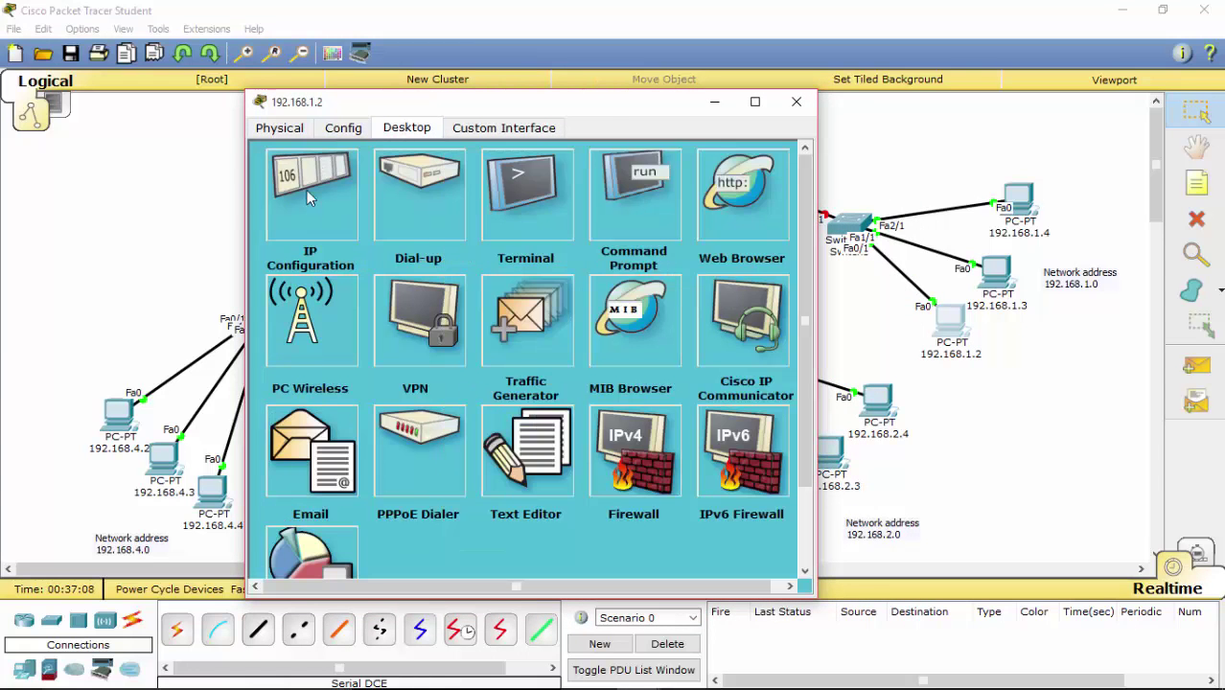
{"action": "left_click", "coordinate": [307, 190]}
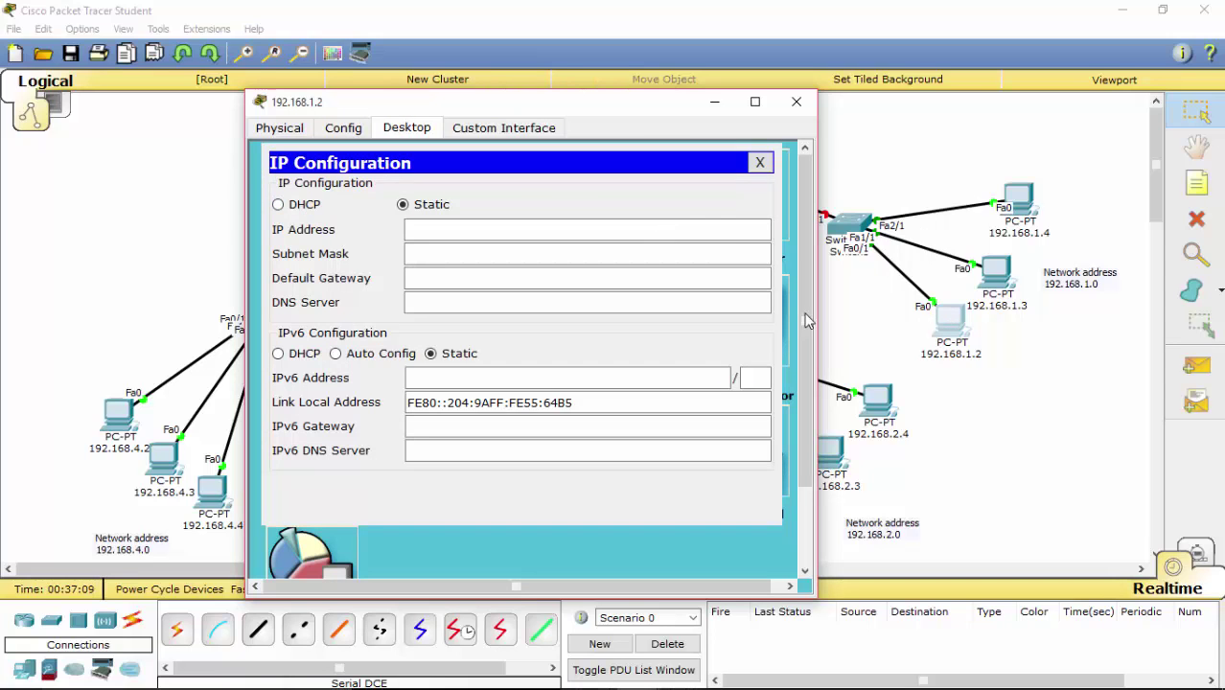
Step: Enter IP 192.168.1.2, auto-fill mask 255.255.255.0 and paste gateway 192.168.1.1
{"action": "left_click", "coordinate": [697, 229]}
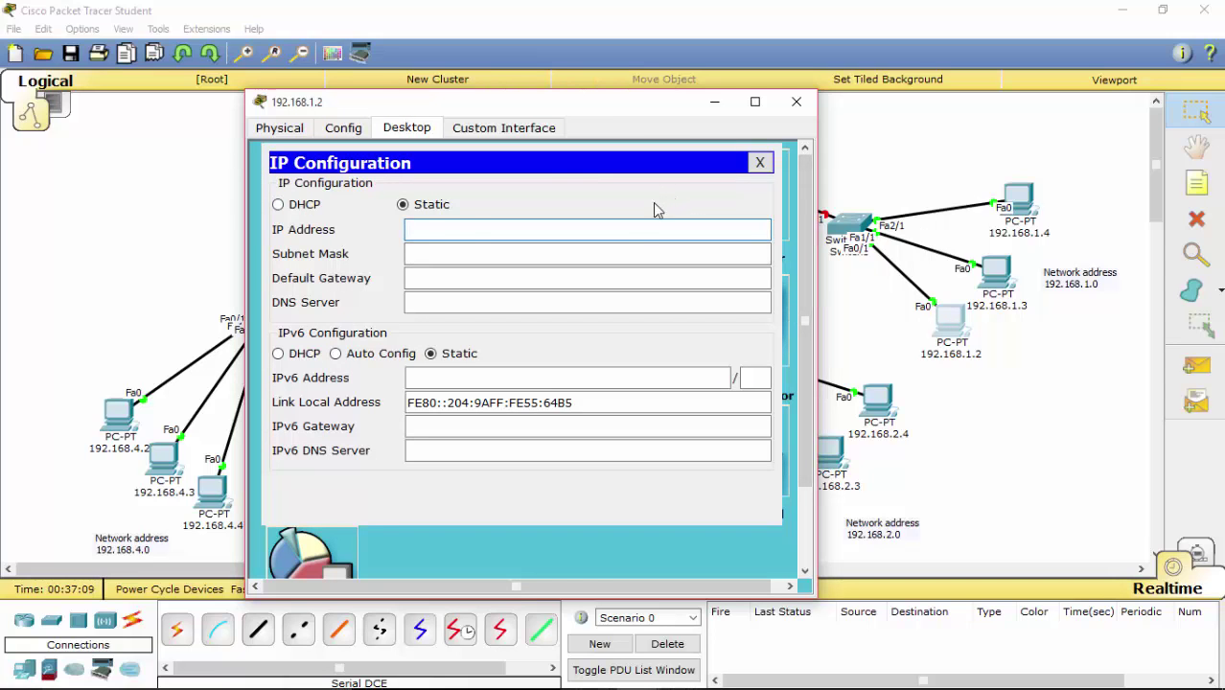
{"action": "type", "text": "192.168.1.1"}
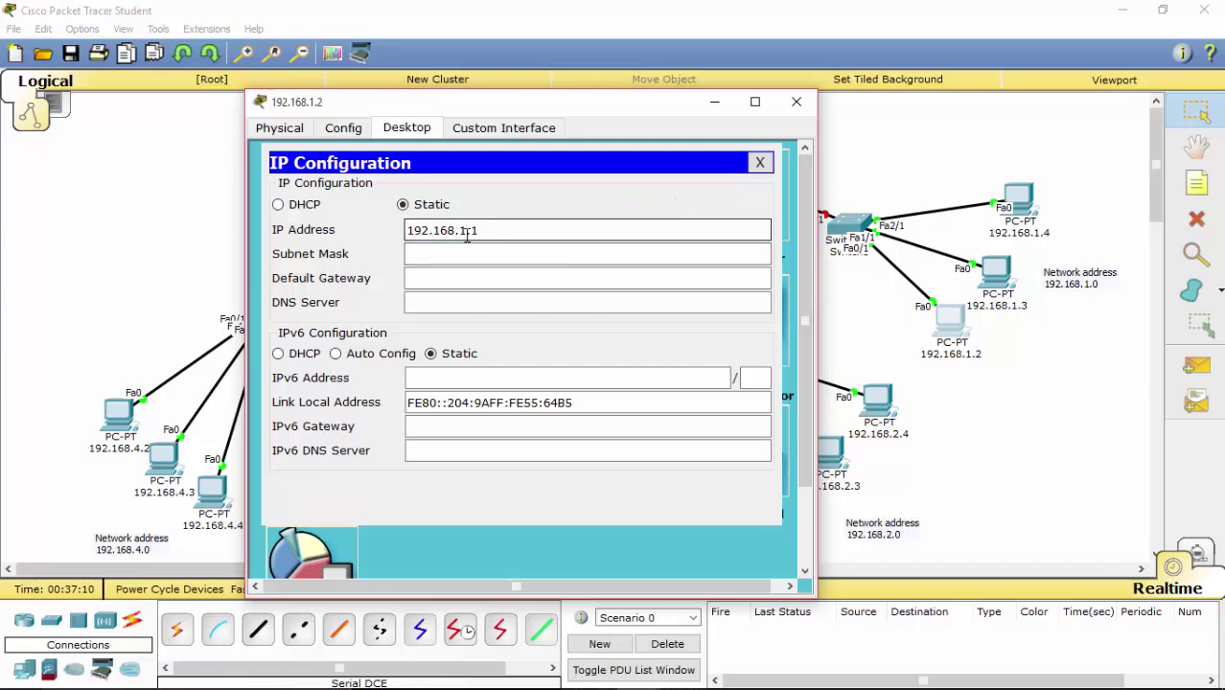
{"action": "key", "text": "BackSpace"}
{"action": "type", "text": "2"}
{"action": "left_click", "coordinate": [462, 255]}
{"action": "left_click", "coordinate": [495, 277]}
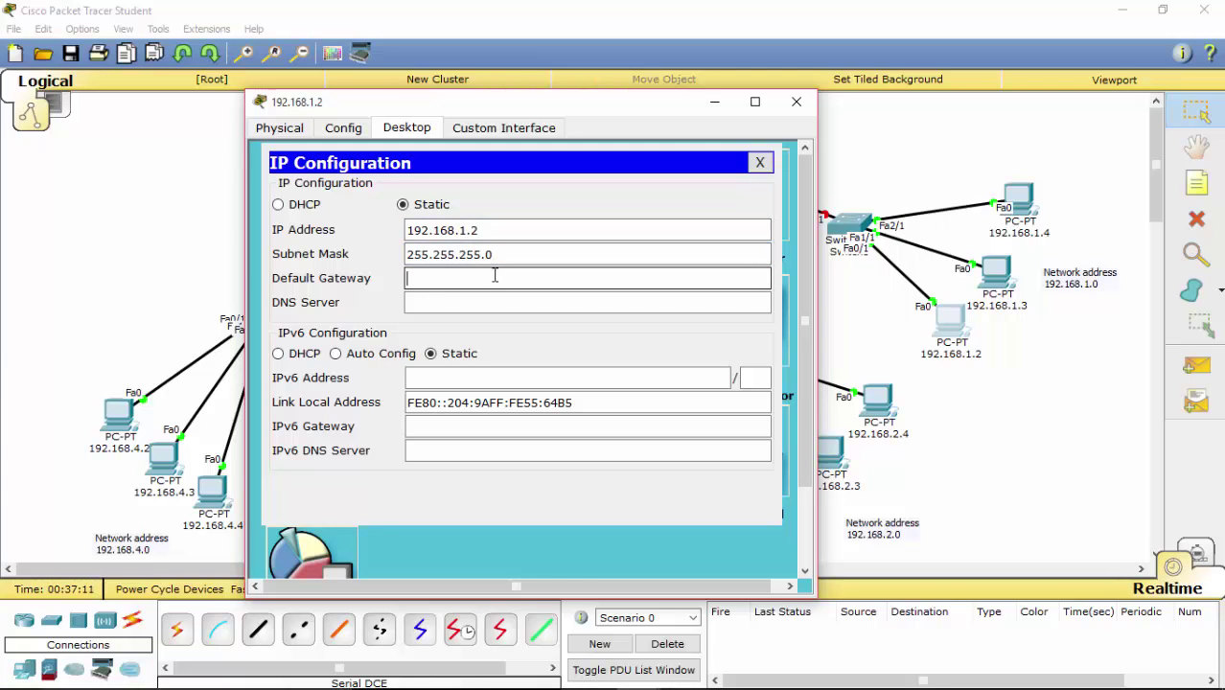
{"action": "key", "text": "ctrl+v"}
{"action": "left_click_drag", "start_coordinate": [488, 281], "coordinate": [429, 279]}
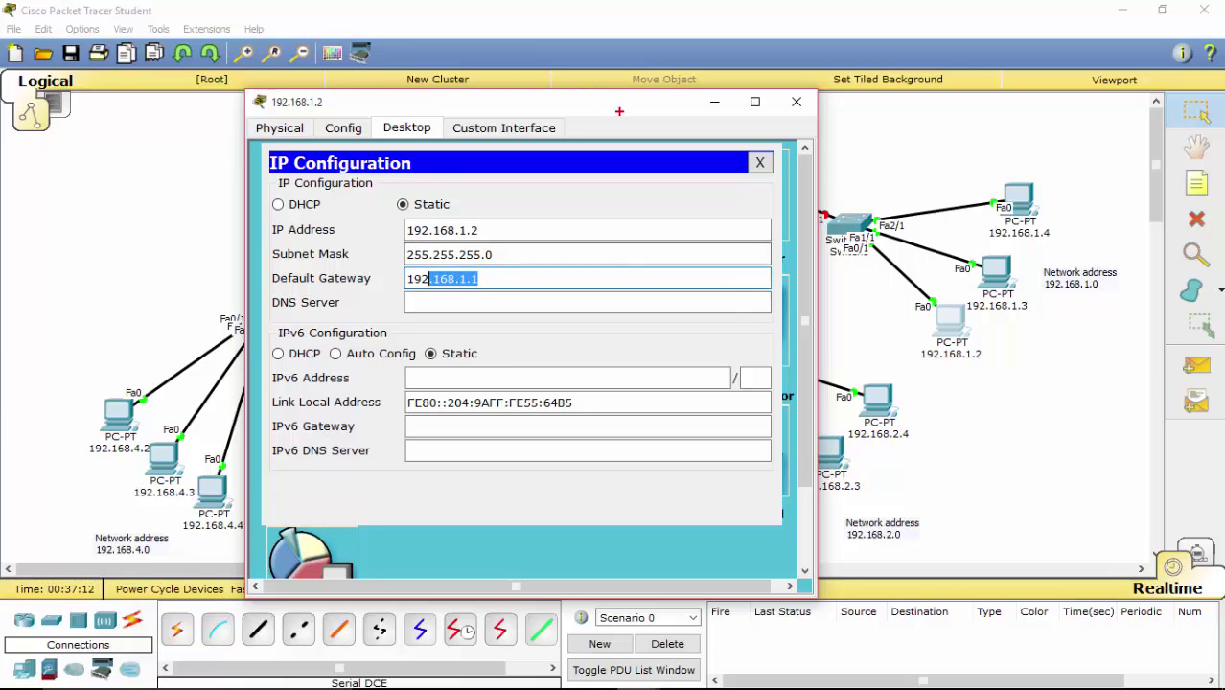
{"action": "key", "text": "End"}
Step: Check the network beside the PC window, then close PC 192.168.1.2's window
{"action": "left_click_drag", "start_coordinate": [602, 107], "coordinate": [434, 110]}
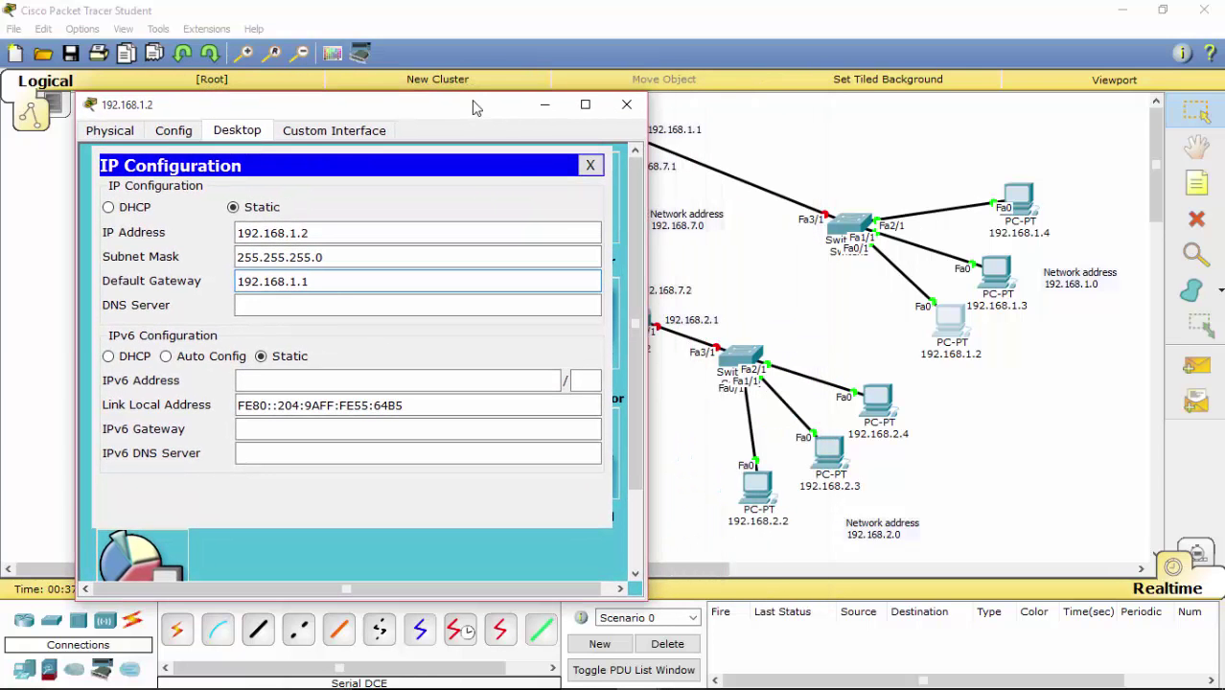
{"action": "mouse_move", "coordinate": [965, 356]}
{"action": "left_mouse_down"}
{"action": "mouse_move", "coordinate": [735, 323]}
{"action": "mouse_move", "coordinate": [425, 222]}
{"action": "mouse_move", "coordinate": [361, 228]}
{"action": "left_mouse_up"}
{"action": "mouse_move", "coordinate": [707, 123]}
{"action": "left_mouse_down"}
{"action": "mouse_move", "coordinate": [694, 153]}
{"action": "mouse_move", "coordinate": [613, 213]}
{"action": "mouse_move", "coordinate": [419, 294]}
{"action": "mouse_move", "coordinate": [308, 289]}
{"action": "left_mouse_up"}
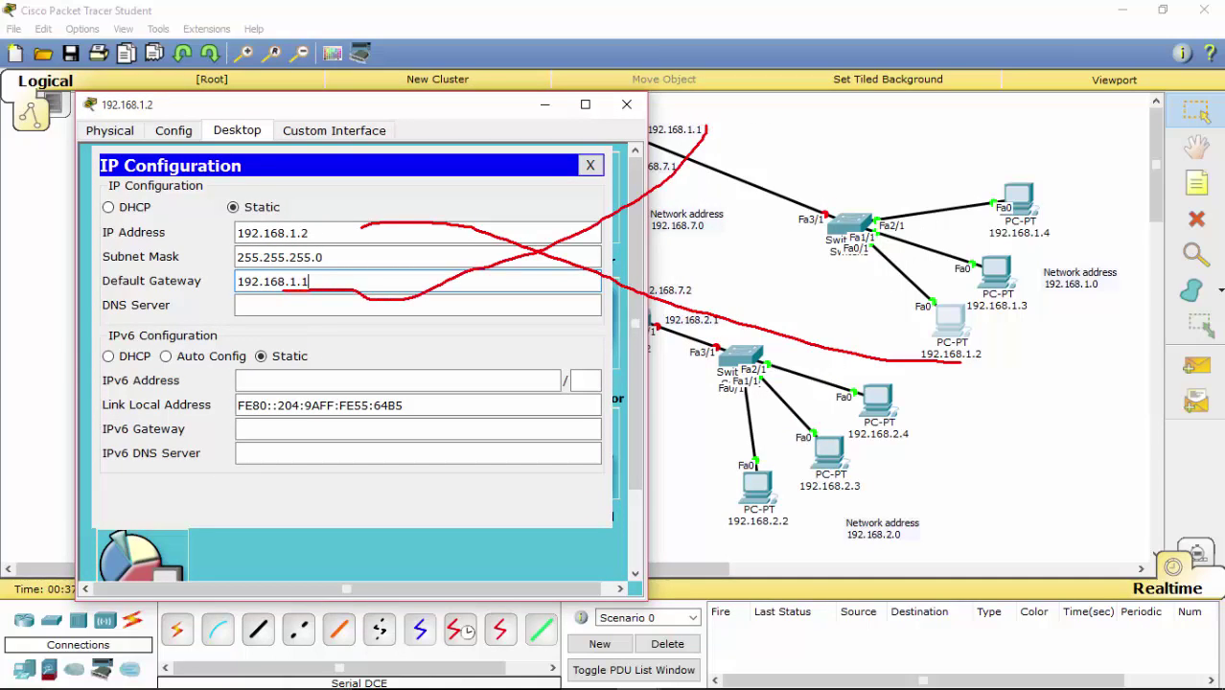
{"action": "left_click_drag", "start_coordinate": [362, 214], "coordinate": [342, 241]}
{"action": "left_click_drag", "start_coordinate": [275, 284], "coordinate": [318, 302]}
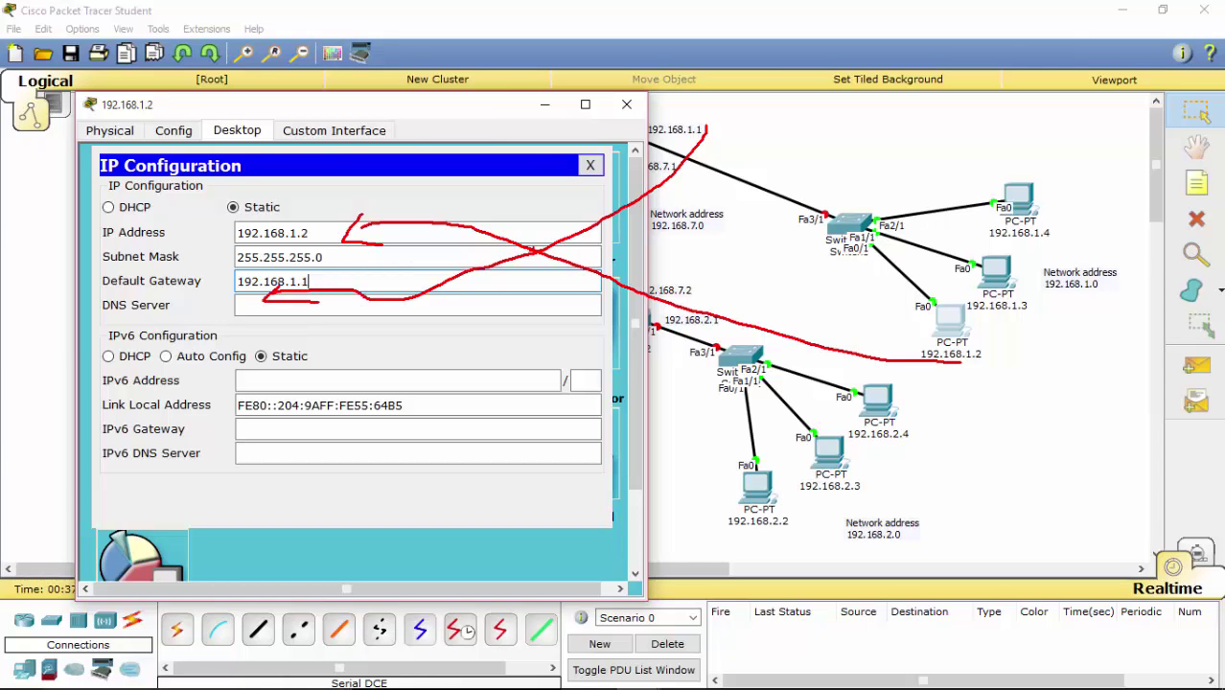
{"action": "key", "text": "Escape"}
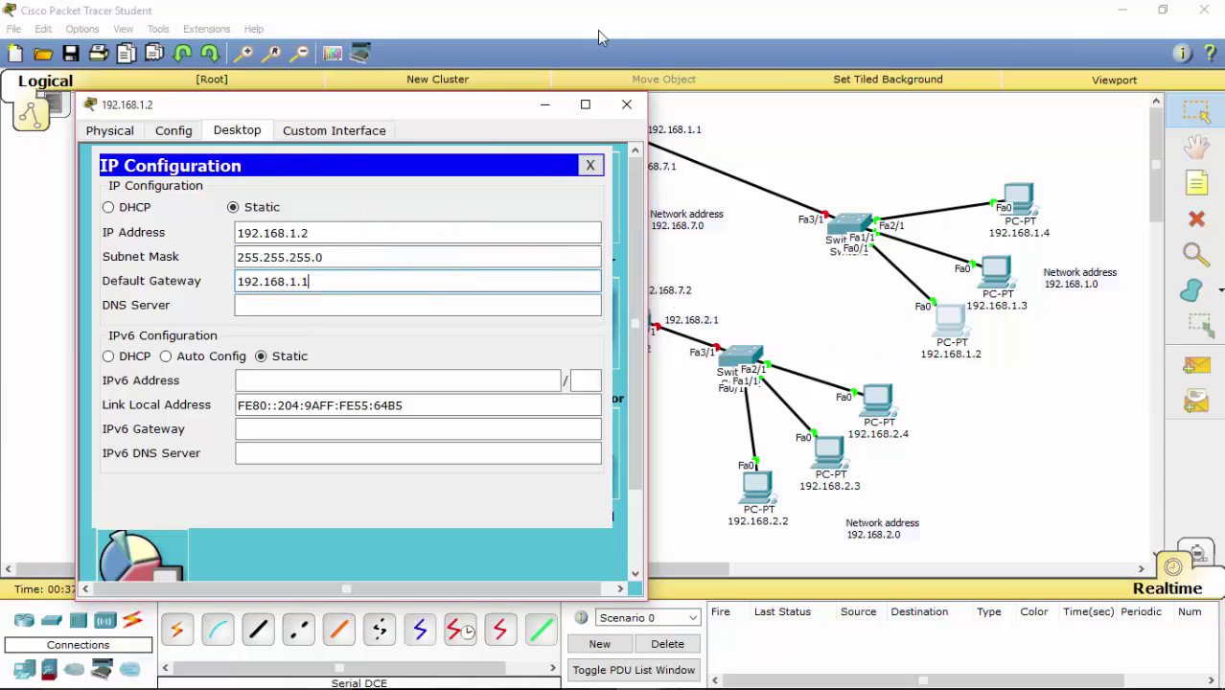
{"action": "left_click", "coordinate": [627, 104]}
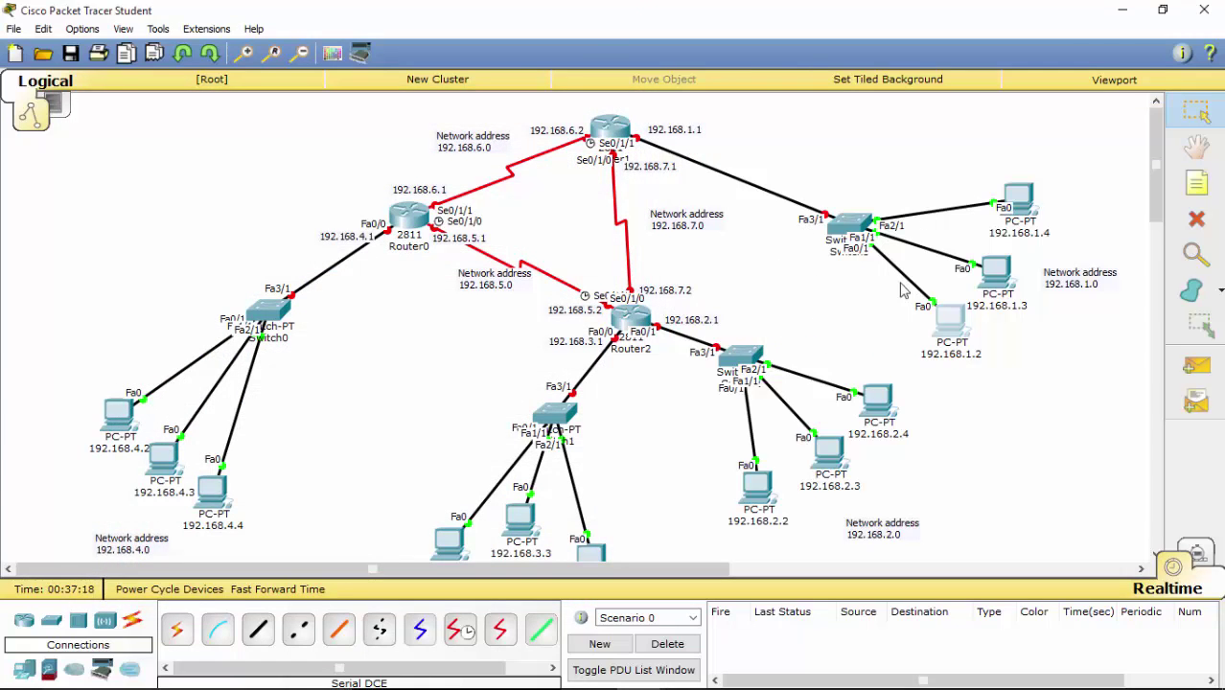
Step: Mark Router2's 192.168.2.1 gateway and the 192.168.2.2–2.4 PCs, then clear the marks
{"action": "left_click_drag", "start_coordinate": [1157, 146], "coordinate": [1158, 168]}
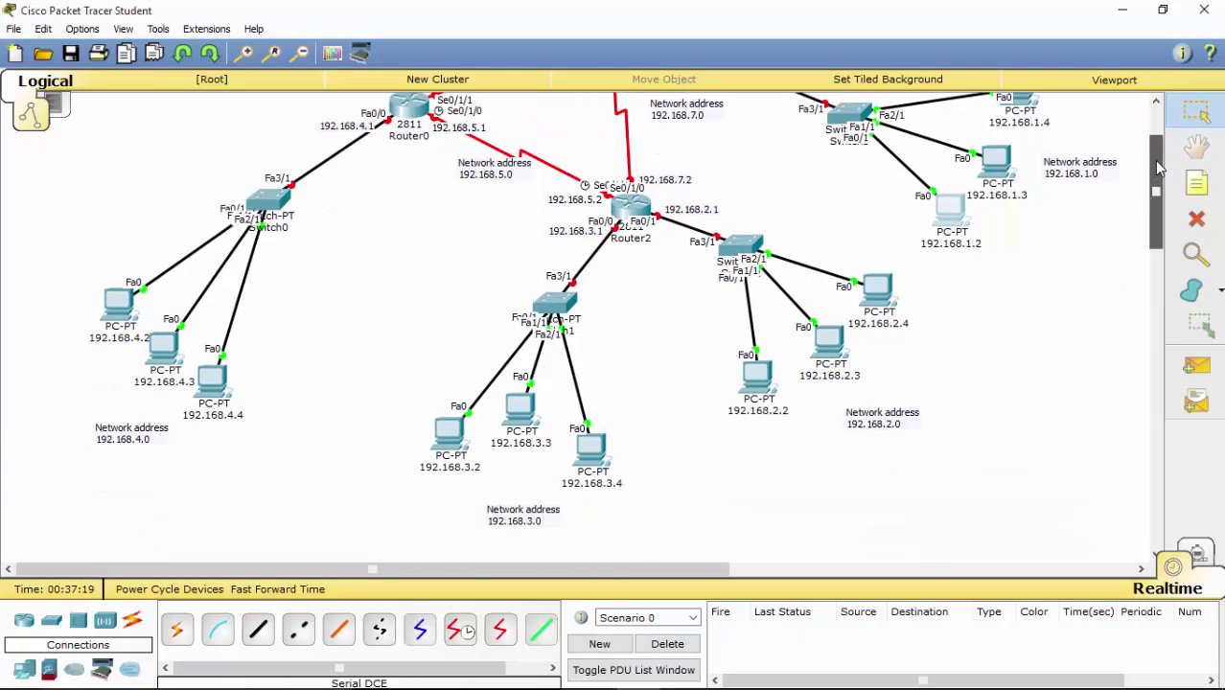
{"action": "left_click", "coordinate": [892, 324]}
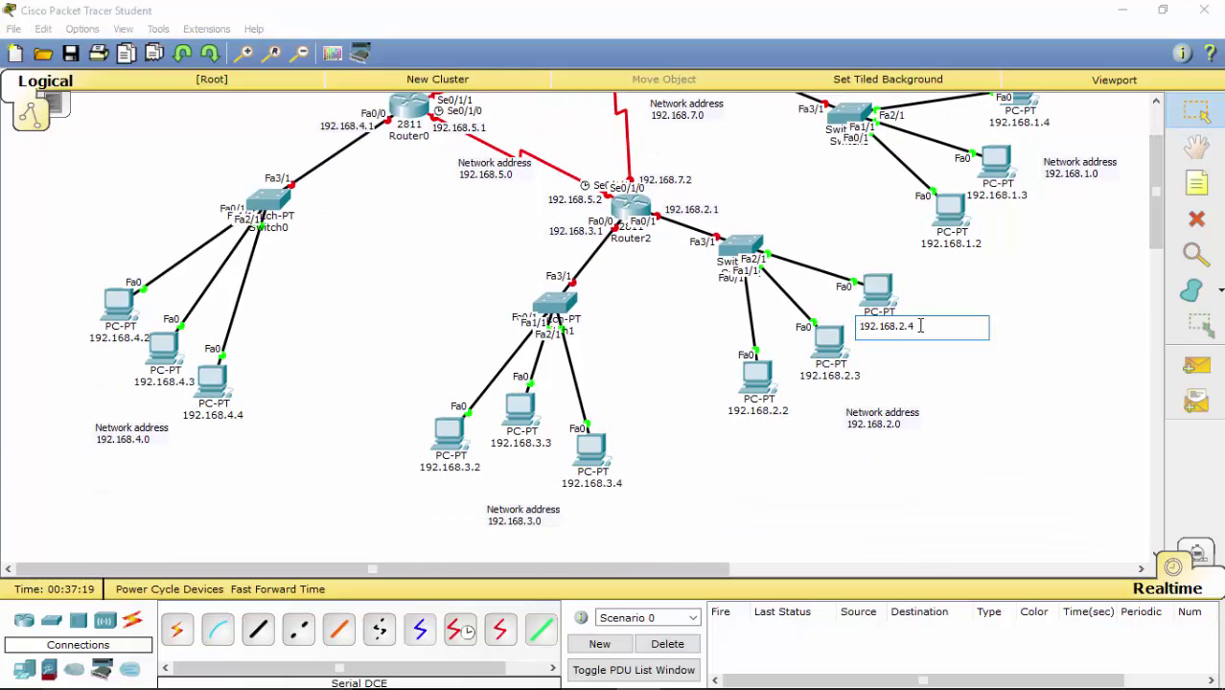
{"action": "double_click", "coordinate": [697, 211]}
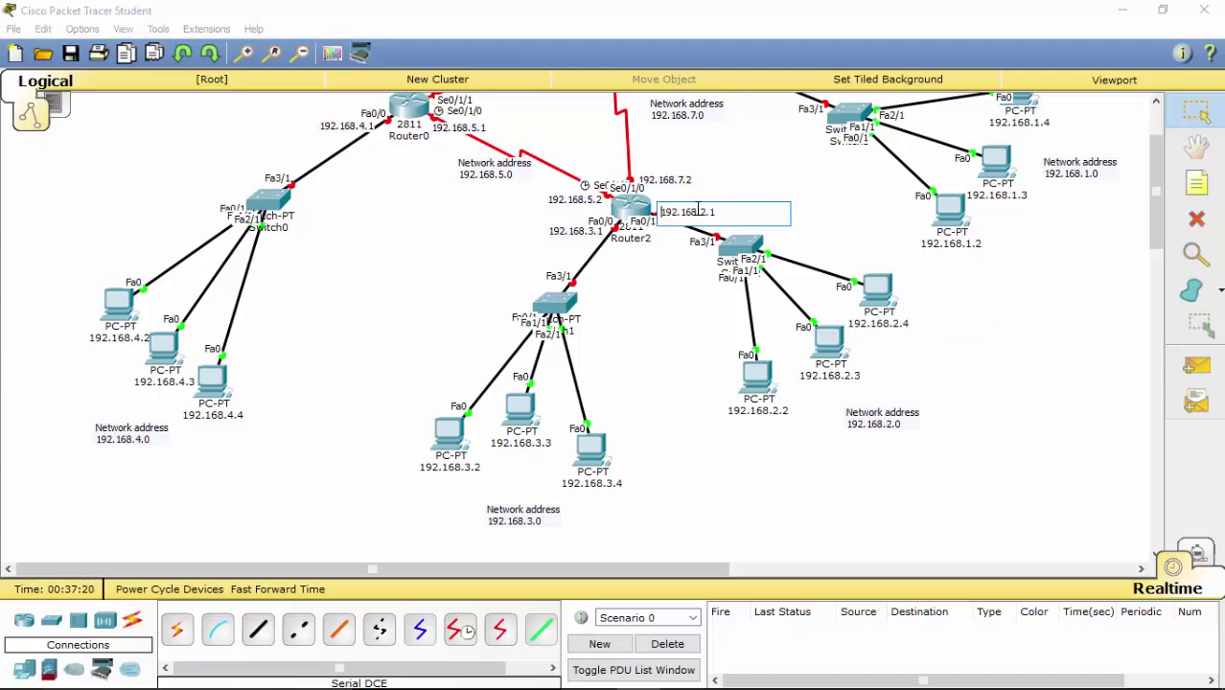
{"action": "double_click", "coordinate": [701, 213]}
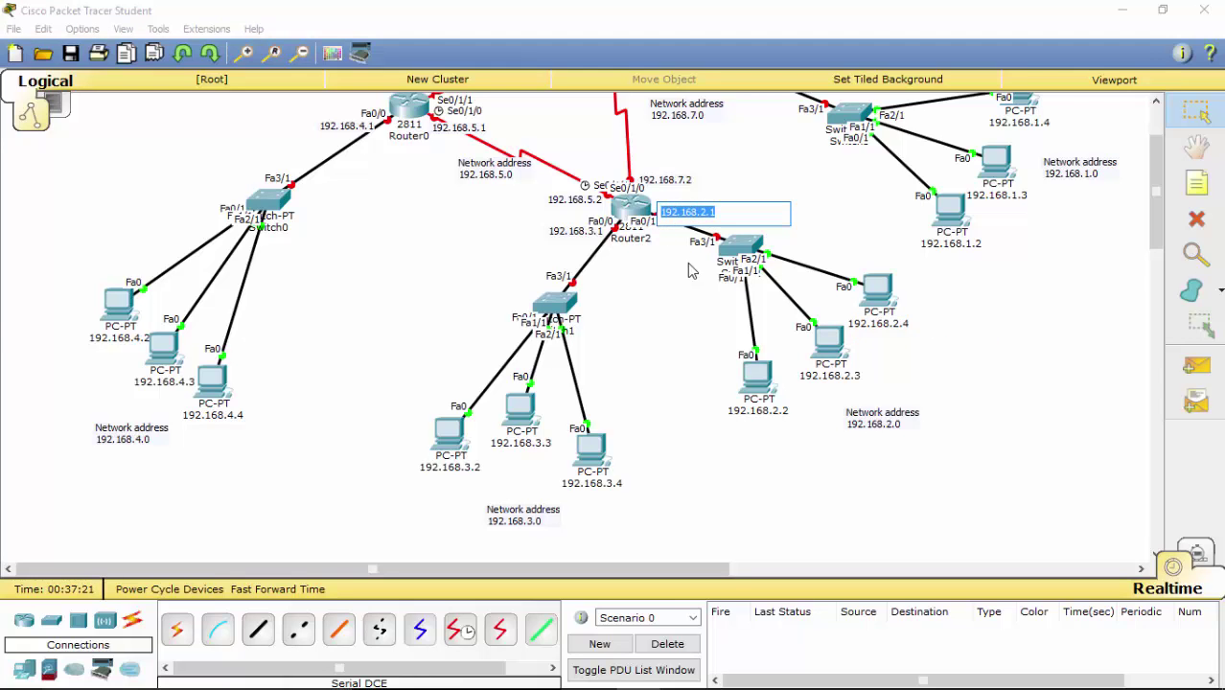
{"action": "left_click", "coordinate": [656, 284]}
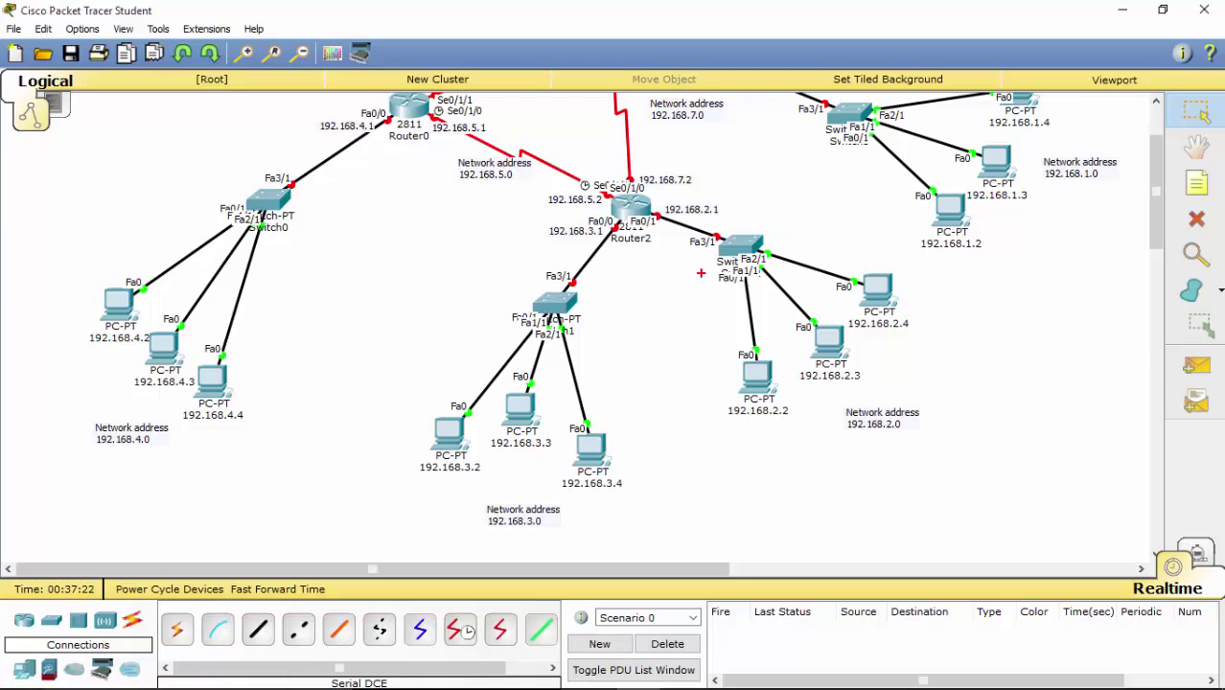
{"action": "left_click_drag", "start_coordinate": [685, 216], "coordinate": [744, 215]}
{"action": "mouse_move", "coordinate": [891, 240]}
{"action": "left_mouse_down"}
{"action": "mouse_move", "coordinate": [718, 417]}
{"action": "mouse_move", "coordinate": [919, 292]}
{"action": "left_mouse_up"}
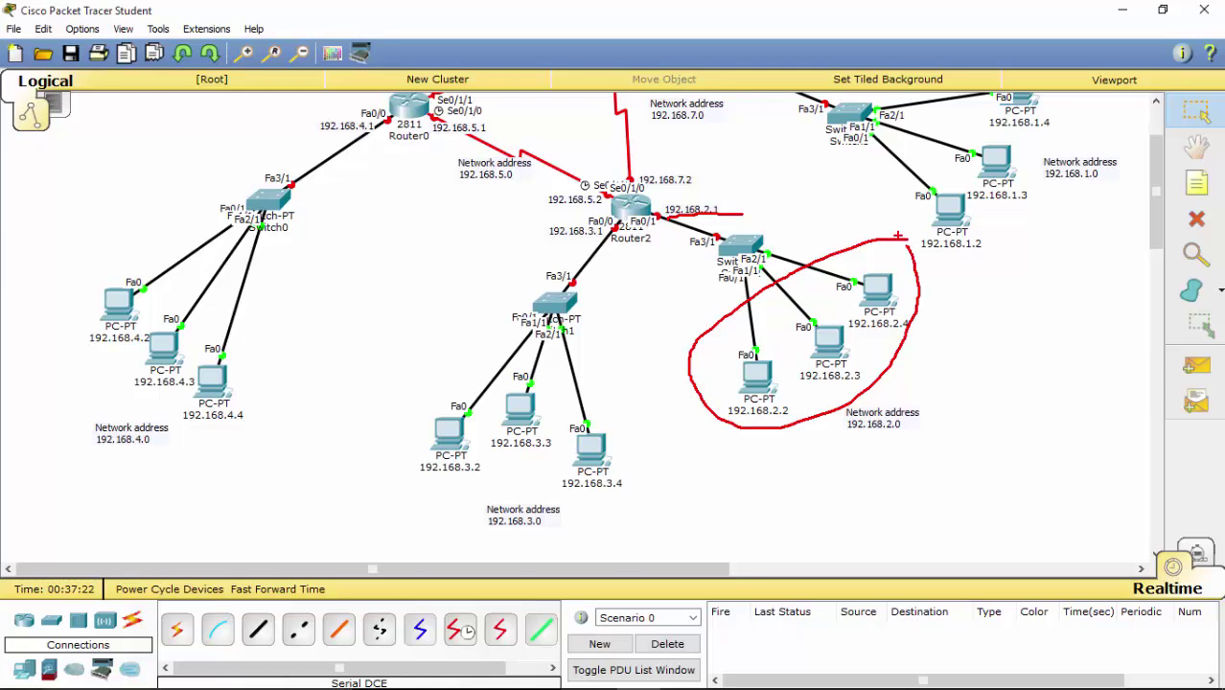
{"action": "key", "text": "Escape"}
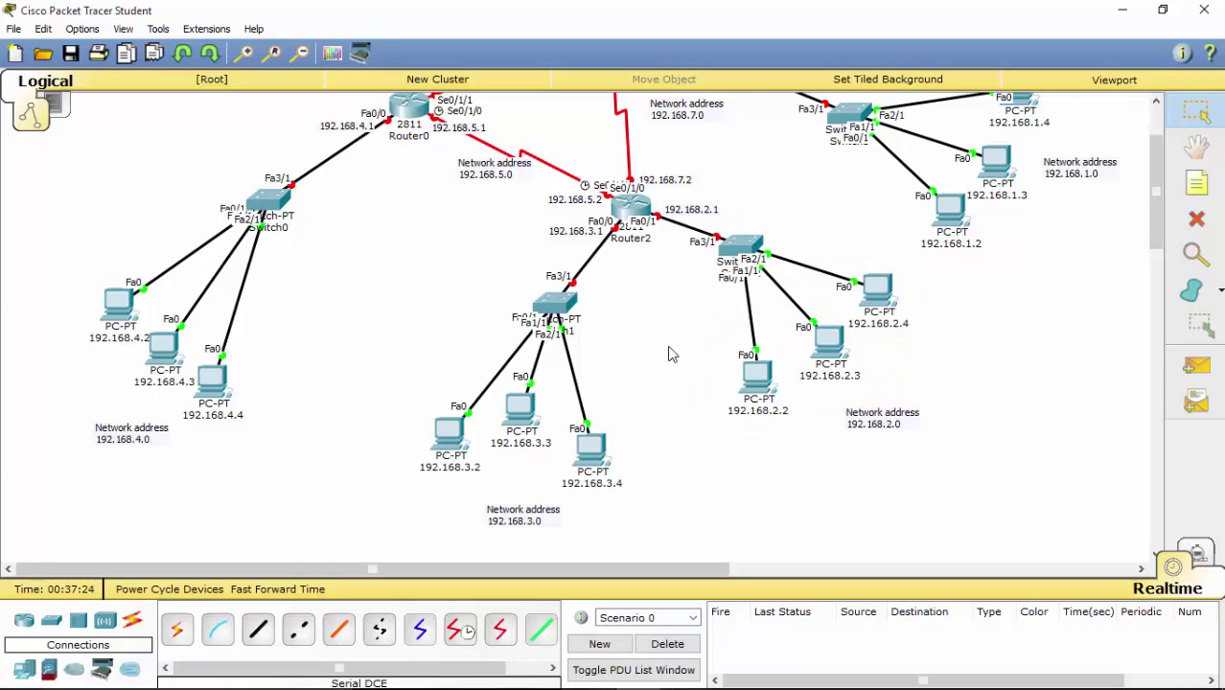
Step: Copy the 192.168.2.1 note text and open PC 192.168.2.2's device window
{"action": "double_click", "coordinate": [692, 219]}
{"action": "key", "text": "ctrl+a"}
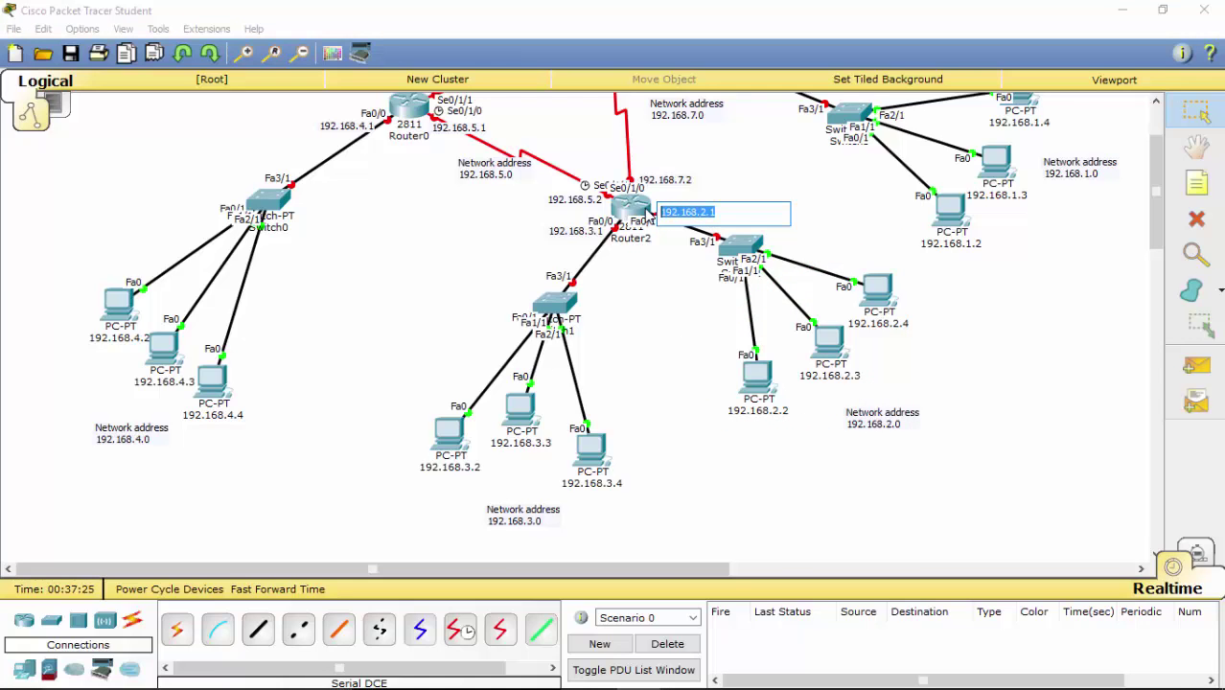
{"action": "left_click", "coordinate": [764, 384]}
{"action": "left_click_drag", "start_coordinate": [707, 128], "coordinate": [515, 123]}
Step: Set PC 192.168.2.2's default gateway to 192.168.2.1 in IP Configuration
{"action": "left_click", "coordinate": [304, 140]}
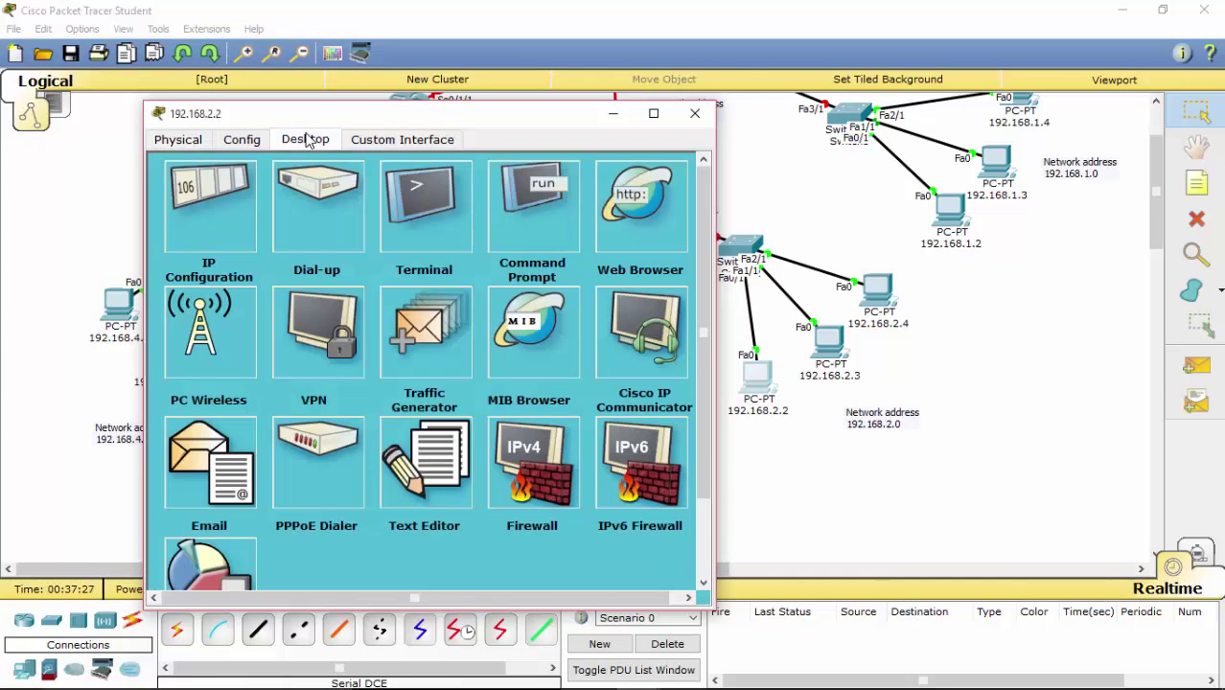
{"action": "left_click", "coordinate": [187, 232]}
{"action": "left_click", "coordinate": [359, 291]}
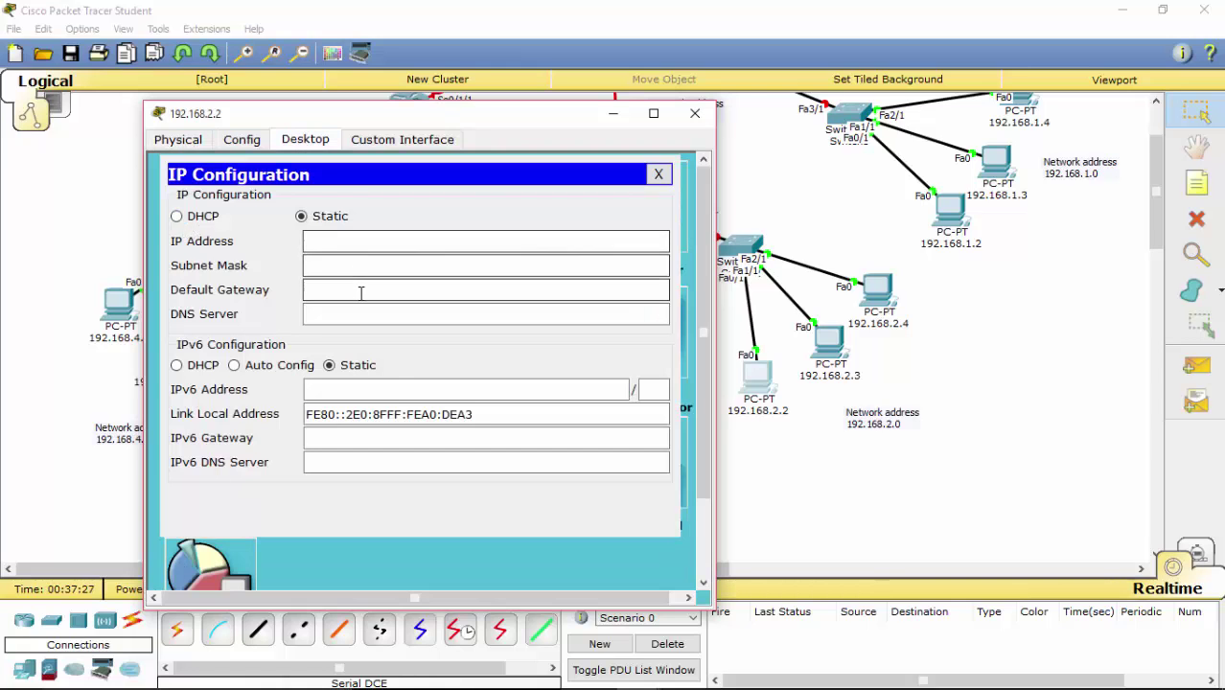
{"action": "type", "text": "192.168.2.1"}
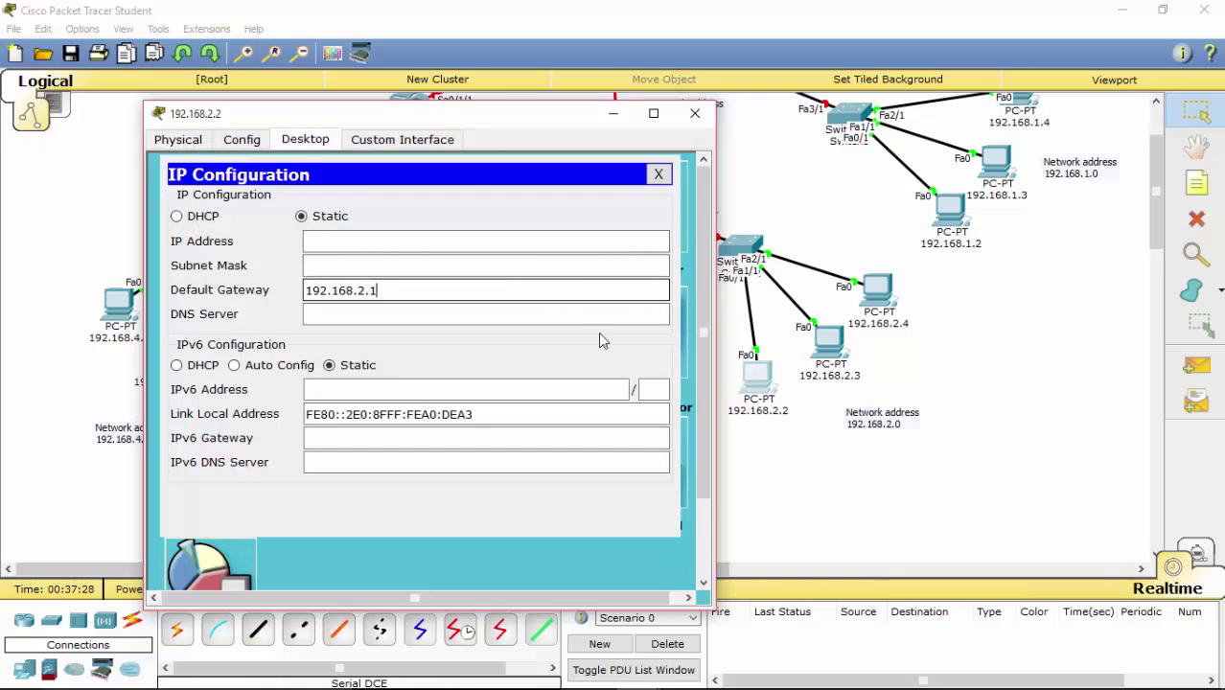
Step: Select the 192.168.2.3 and 192.168.2.2 label texts in the diagram
{"action": "left_click", "coordinate": [822, 379]}
{"action": "left_click", "coordinate": [844, 378]}
{"action": "left_click_drag", "start_coordinate": [866, 382], "coordinate": [795, 383]}
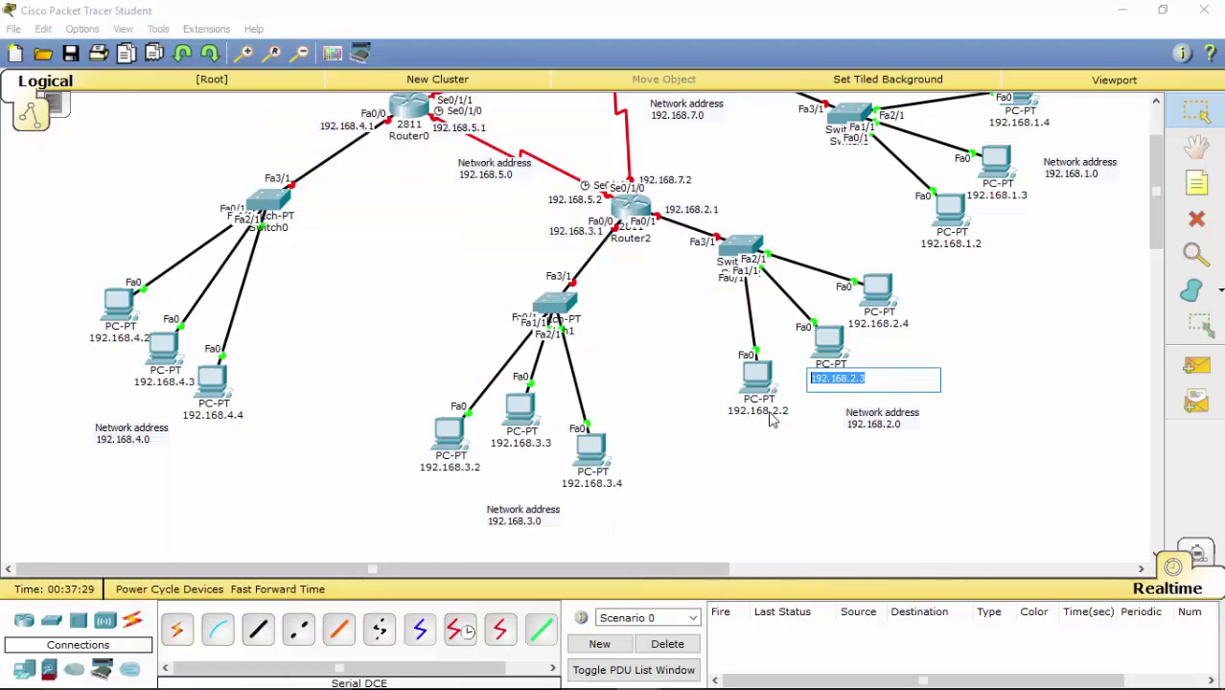
{"action": "left_click", "coordinate": [777, 413]}
{"action": "left_click_drag", "start_coordinate": [806, 414], "coordinate": [724, 415]}
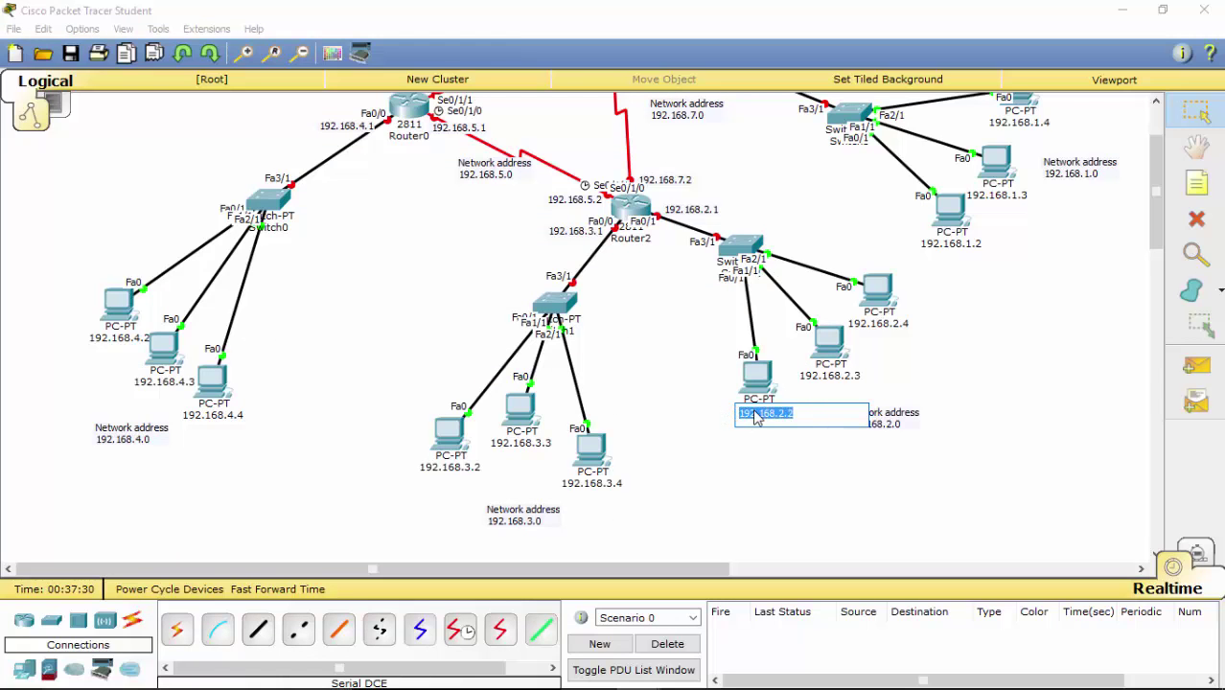
{"action": "left_click", "coordinate": [756, 375]}
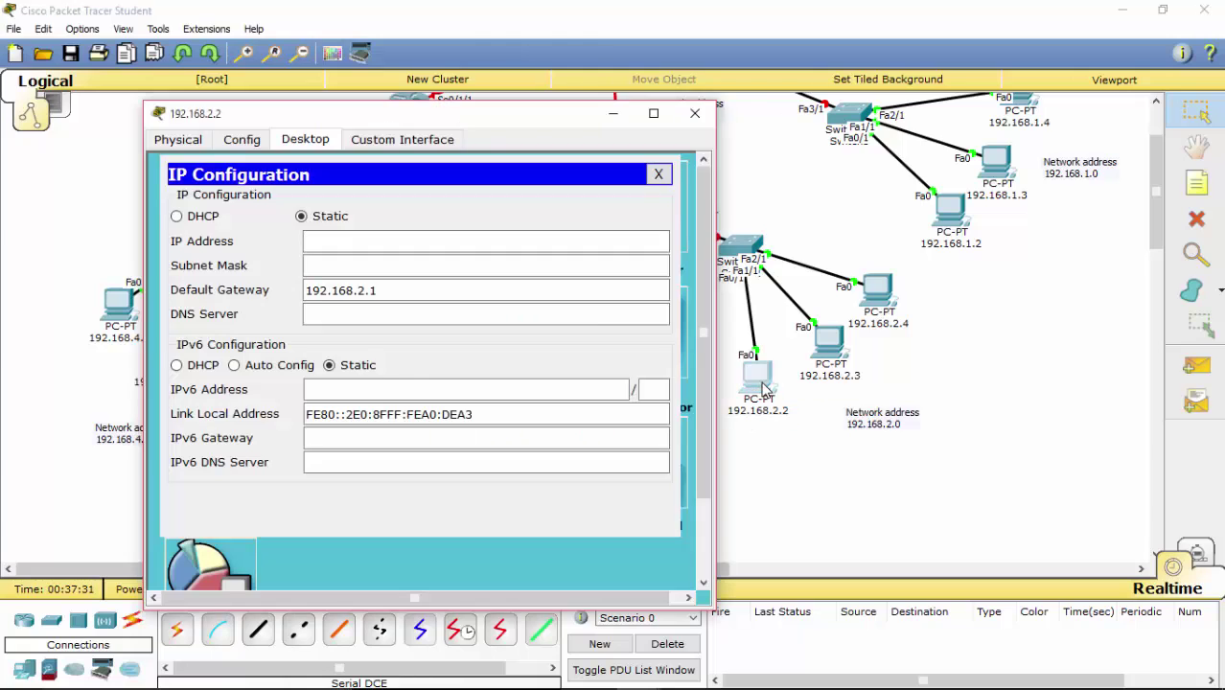
Step: Enter IP 192.168.2.2 with auto-filled mask 255.255.255.0 and close the PC window
{"action": "left_click", "coordinate": [362, 243]}
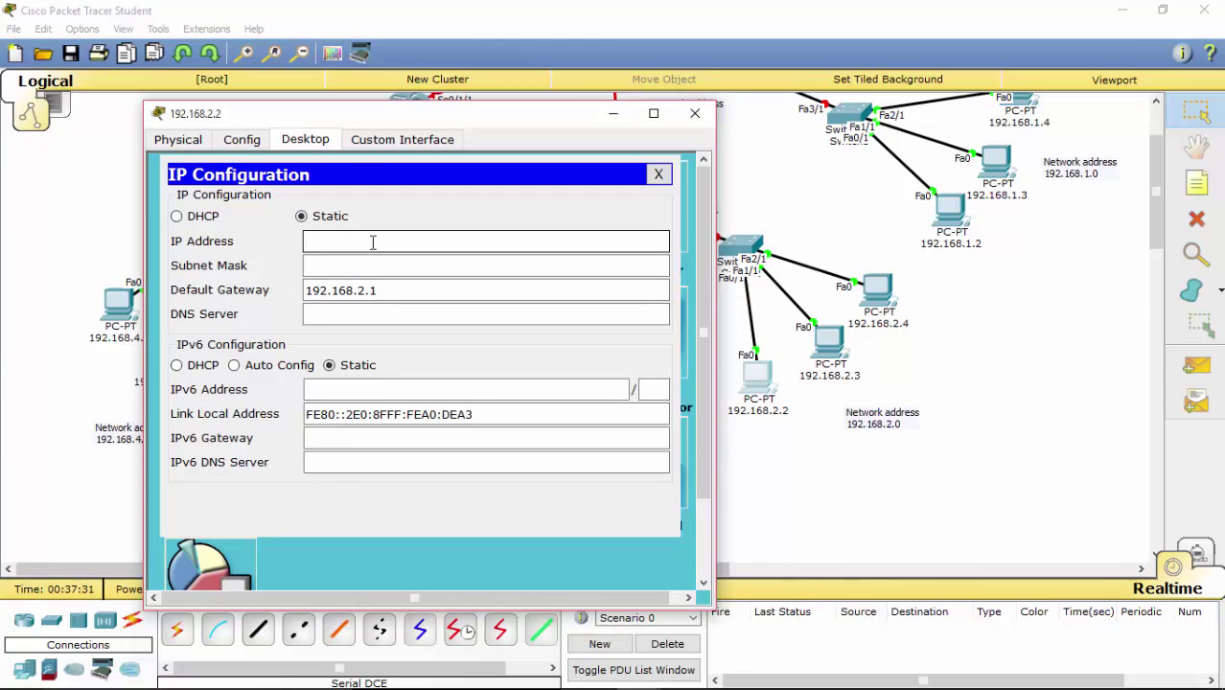
{"action": "type", "text": "192.168.2.2"}
{"action": "left_click", "coordinate": [379, 266]}
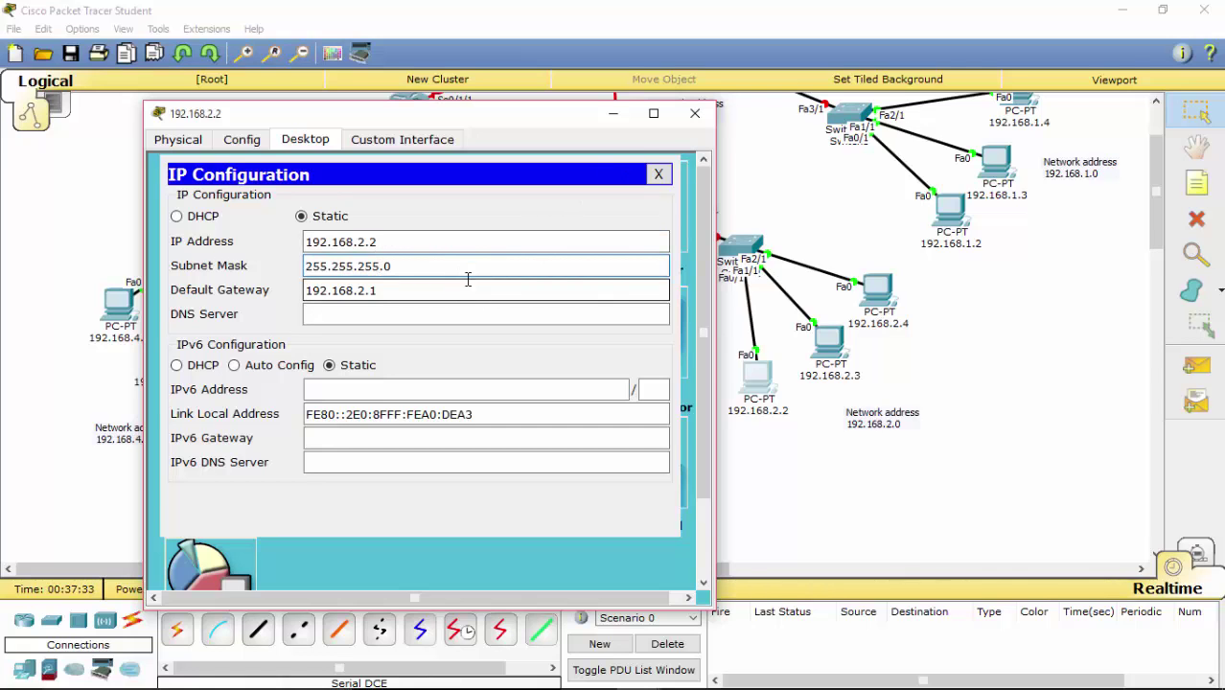
{"action": "left_click", "coordinate": [696, 117]}
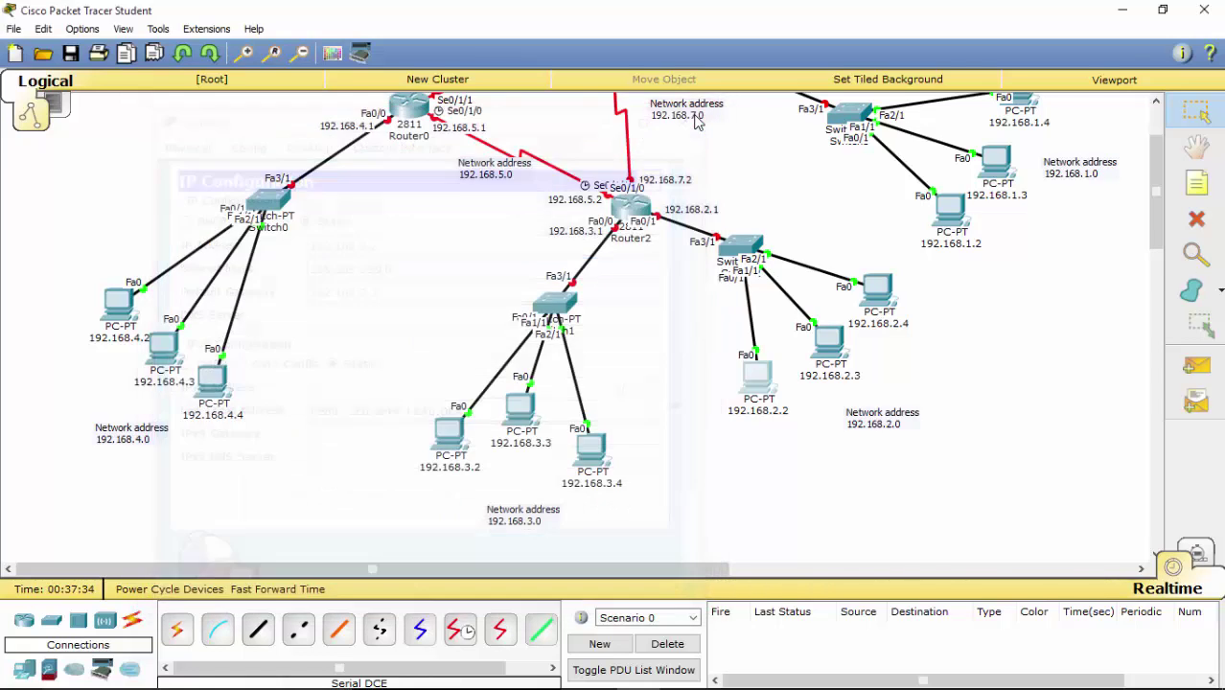
{"action": "left_click", "coordinate": [841, 379]}
Step: Copy the 192.168.2.3 label and paste it as PC 192.168.2.3's IP address
{"action": "key", "text": "ctrl+a"}
{"action": "key", "text": "ctrl+c"}
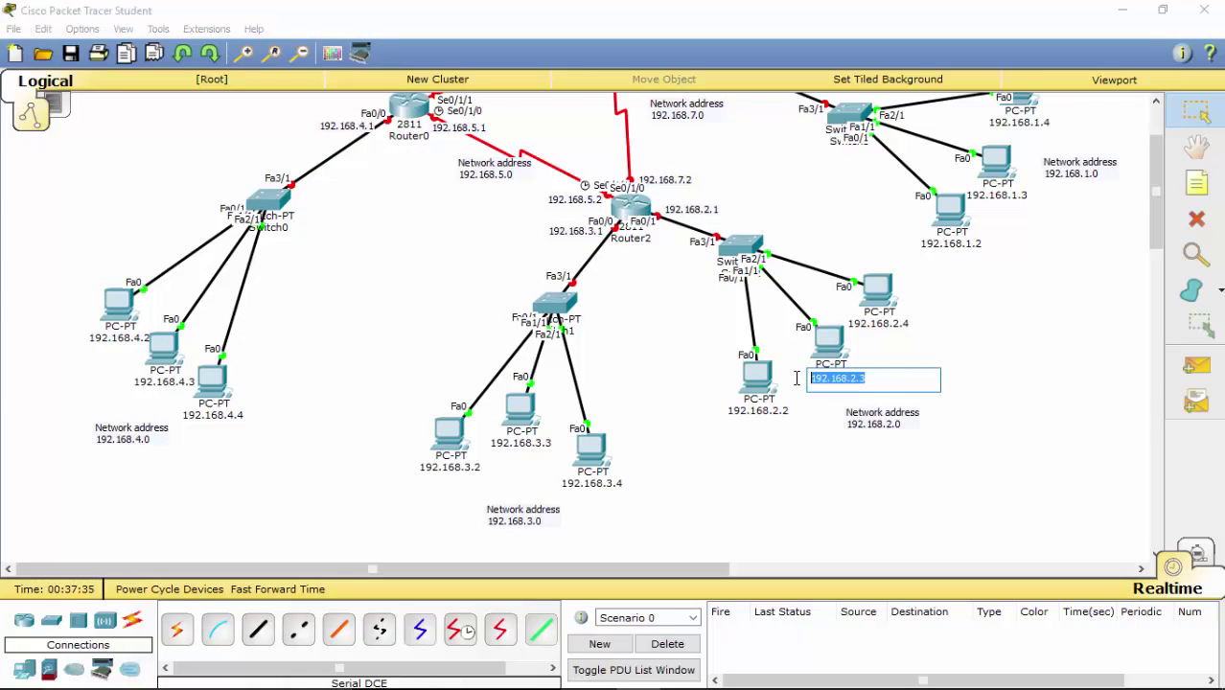
{"action": "left_click", "coordinate": [832, 337]}
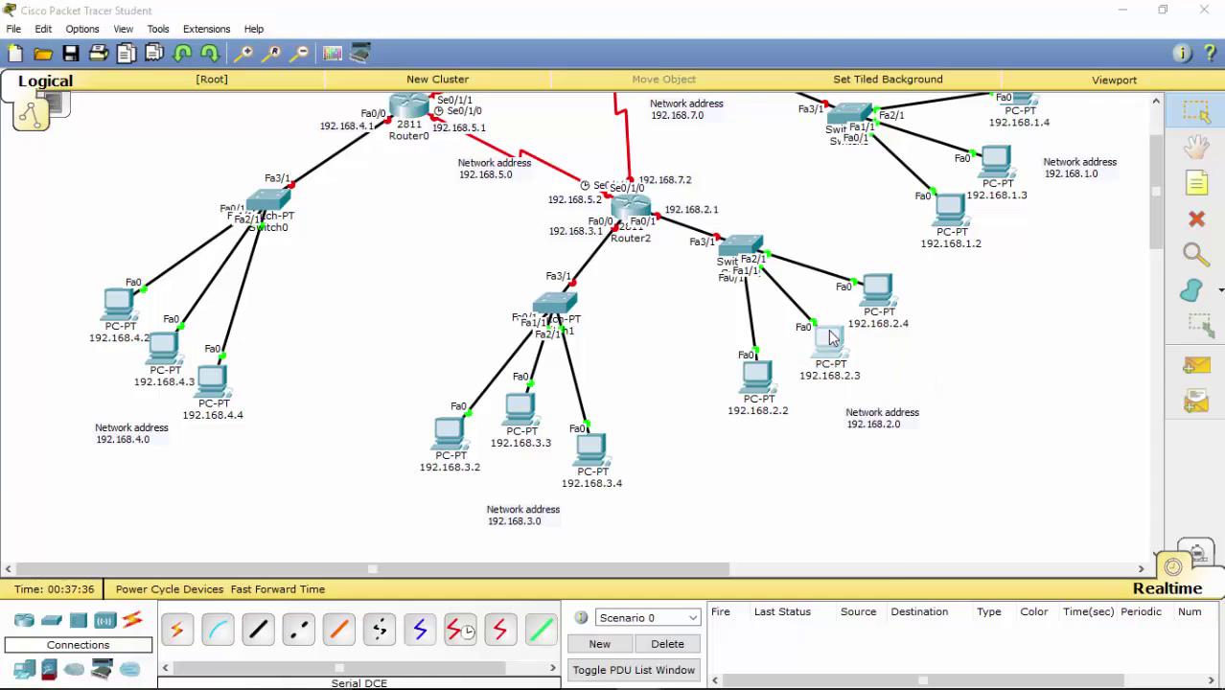
{"action": "left_click", "coordinate": [496, 145]}
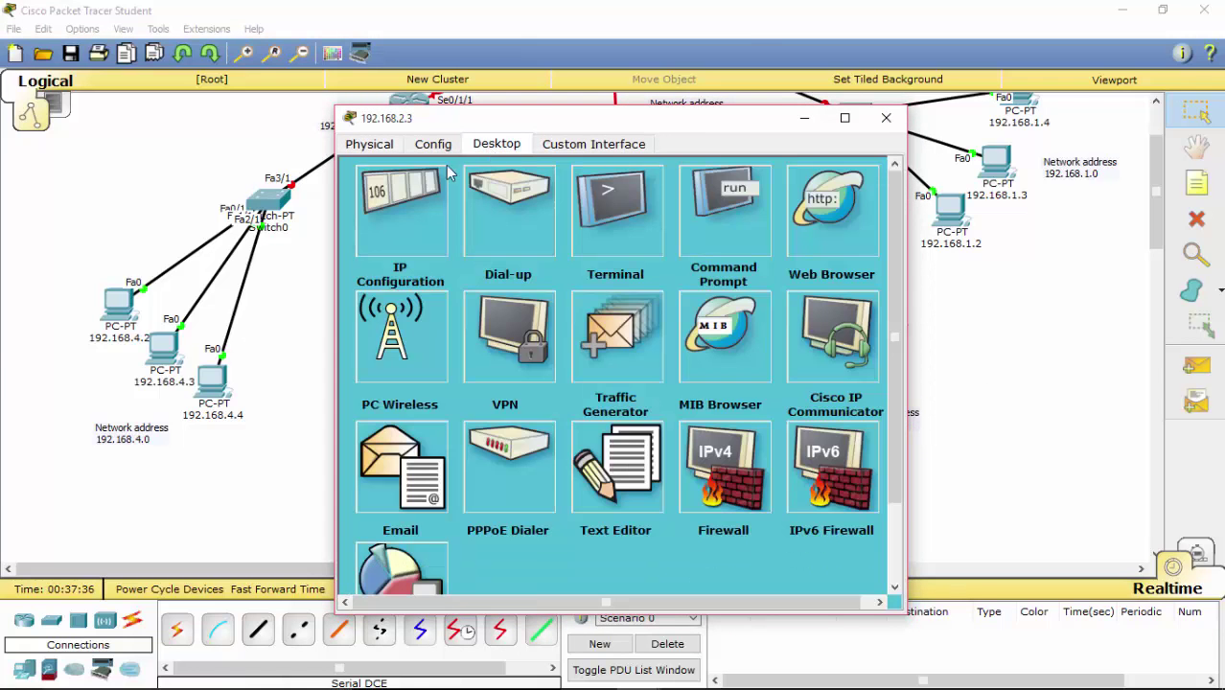
{"action": "left_click", "coordinate": [414, 224]}
{"action": "left_click_drag", "start_coordinate": [574, 118], "coordinate": [388, 122]}
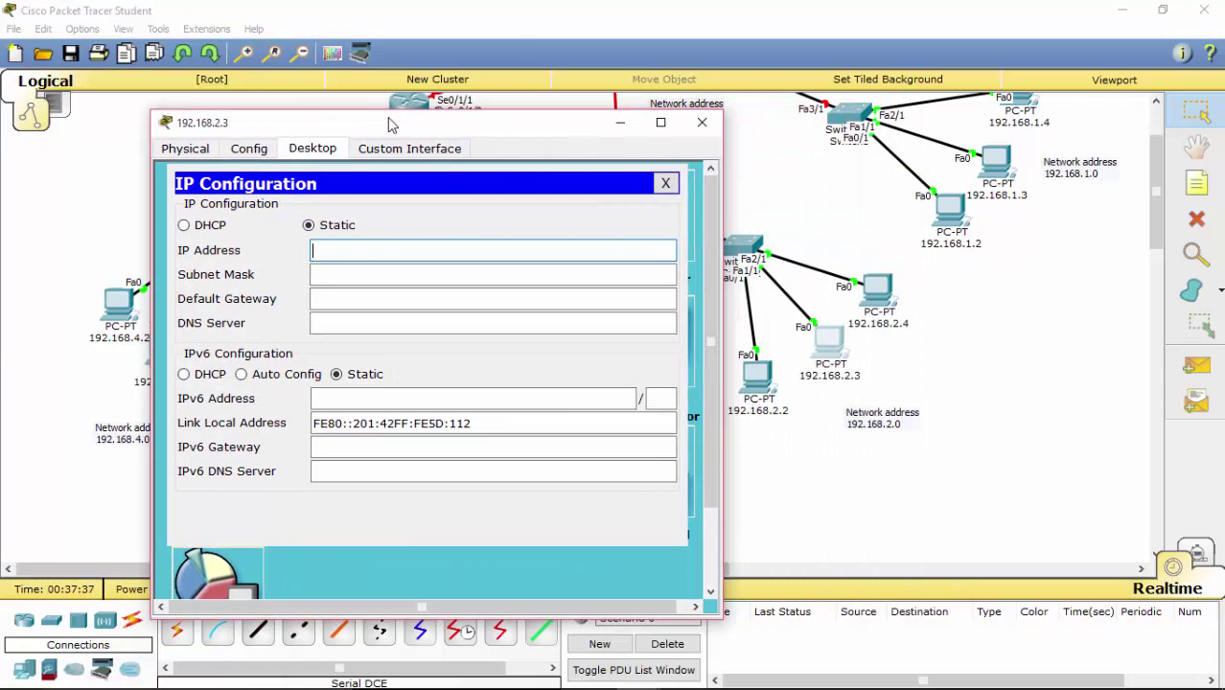
{"action": "key", "text": "ctrl+v"}
Step: Paste Router2's 192.168.2.1 as the default gateway, close, and open PC 192.168.2.4
{"action": "left_click_drag", "start_coordinate": [558, 122], "coordinate": [379, 165]}
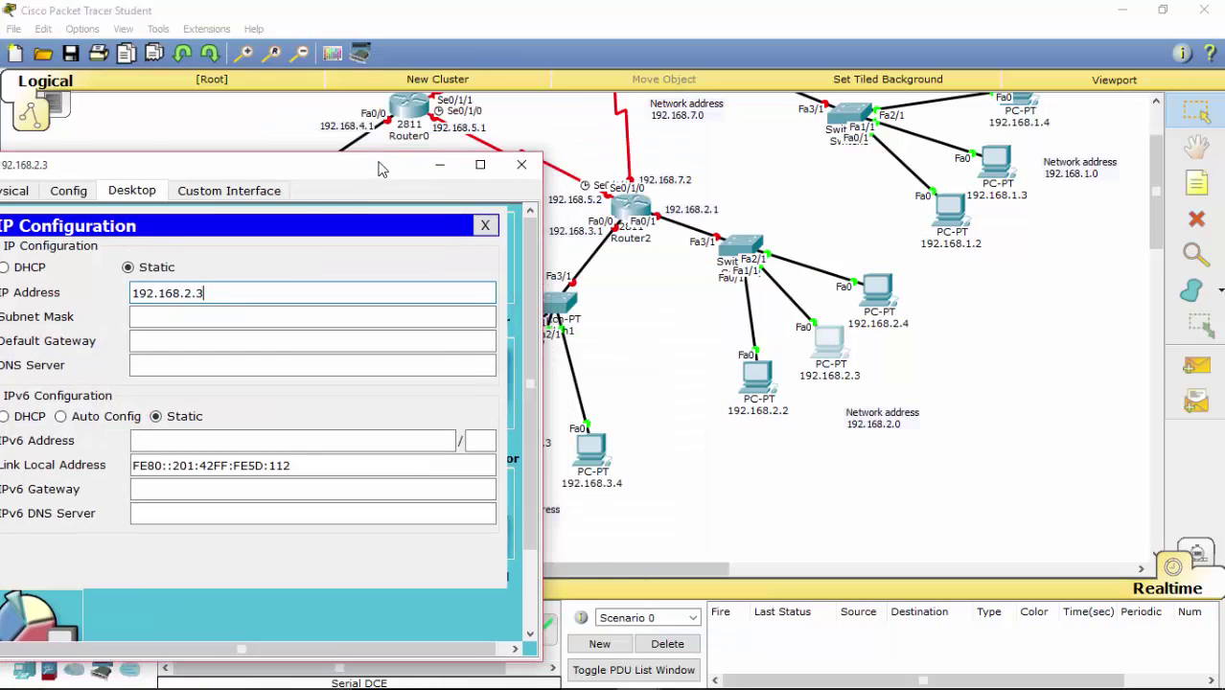
{"action": "double_click", "coordinate": [707, 216]}
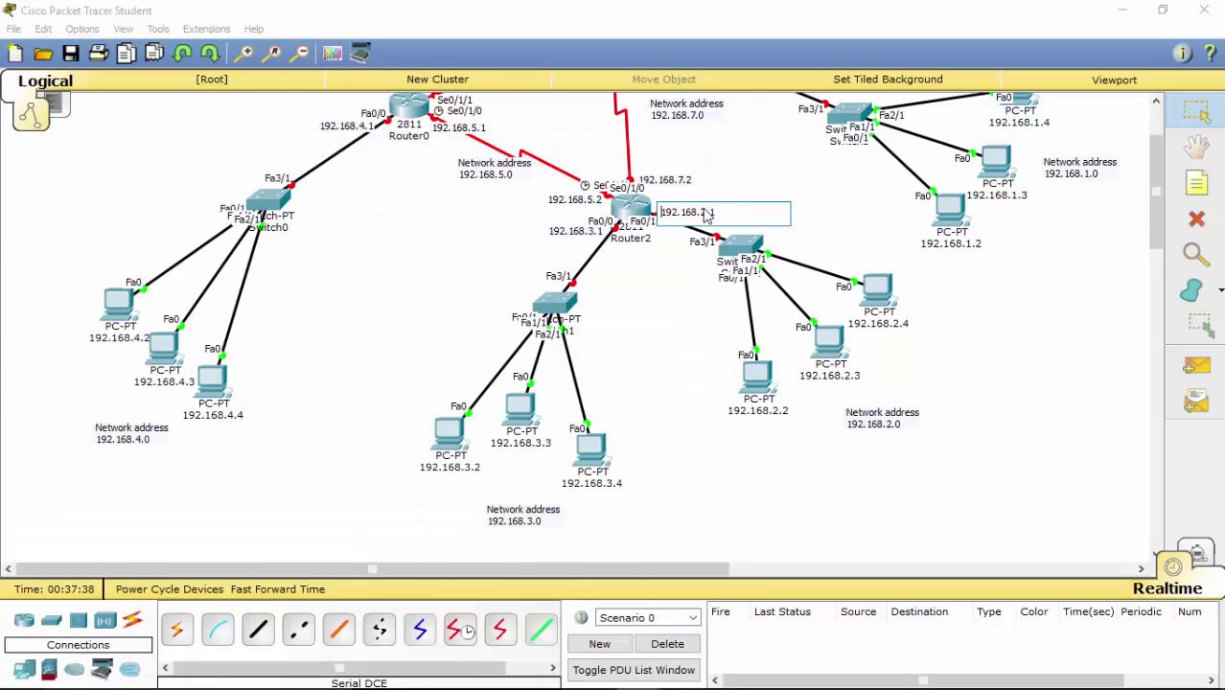
{"action": "left_click_drag", "start_coordinate": [709, 212], "coordinate": [646, 217]}
{"action": "key", "text": "ctrl+c"}
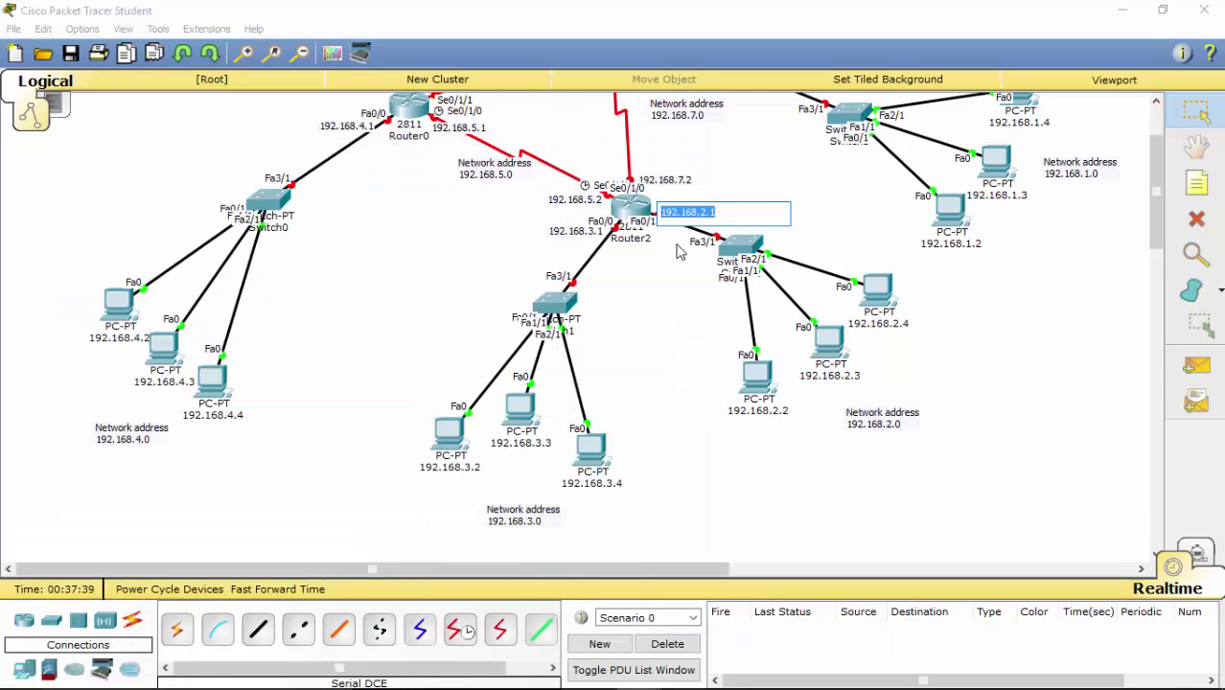
{"action": "left_click", "coordinate": [836, 339]}
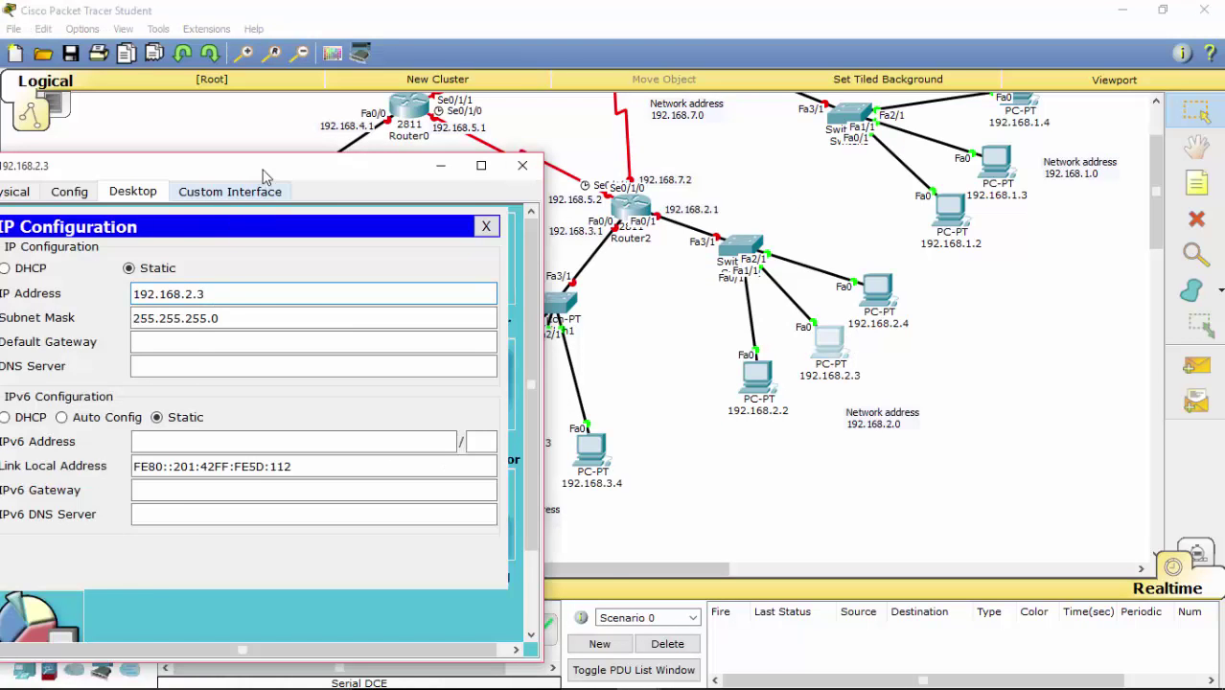
{"action": "left_click_drag", "start_coordinate": [265, 175], "coordinate": [333, 175]}
{"action": "left_click", "coordinate": [285, 342]}
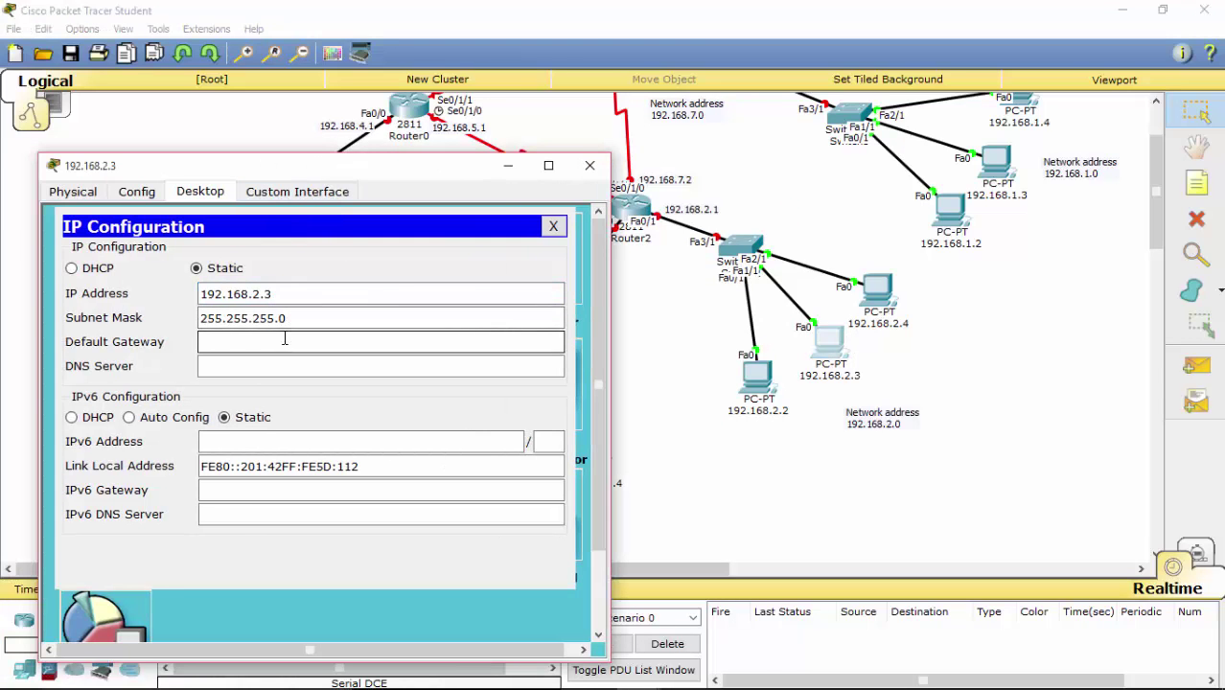
{"action": "key", "text": "ctrl+v"}
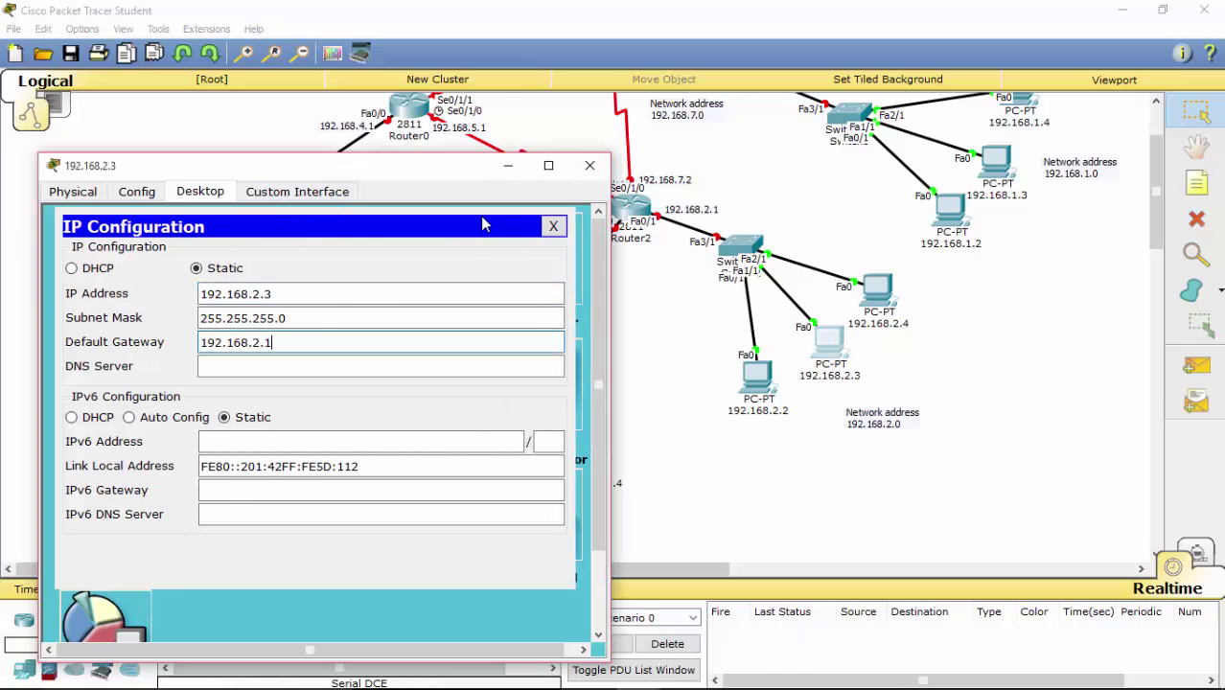
{"action": "left_click", "coordinate": [590, 166]}
{"action": "left_click", "coordinate": [877, 289]}
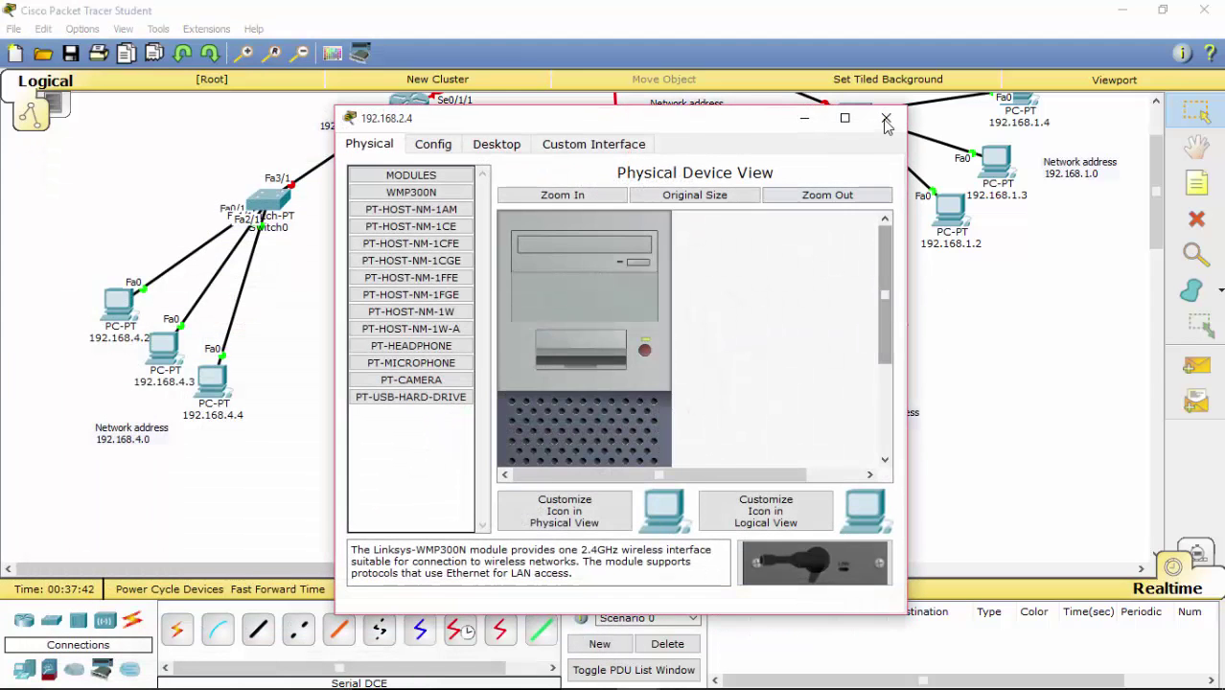
Step: Enter static IP 192.168.2.4 in PC 192.168.2.4's IP Configuration
{"action": "left_click", "coordinate": [886, 117]}
{"action": "left_click", "coordinate": [891, 326]}
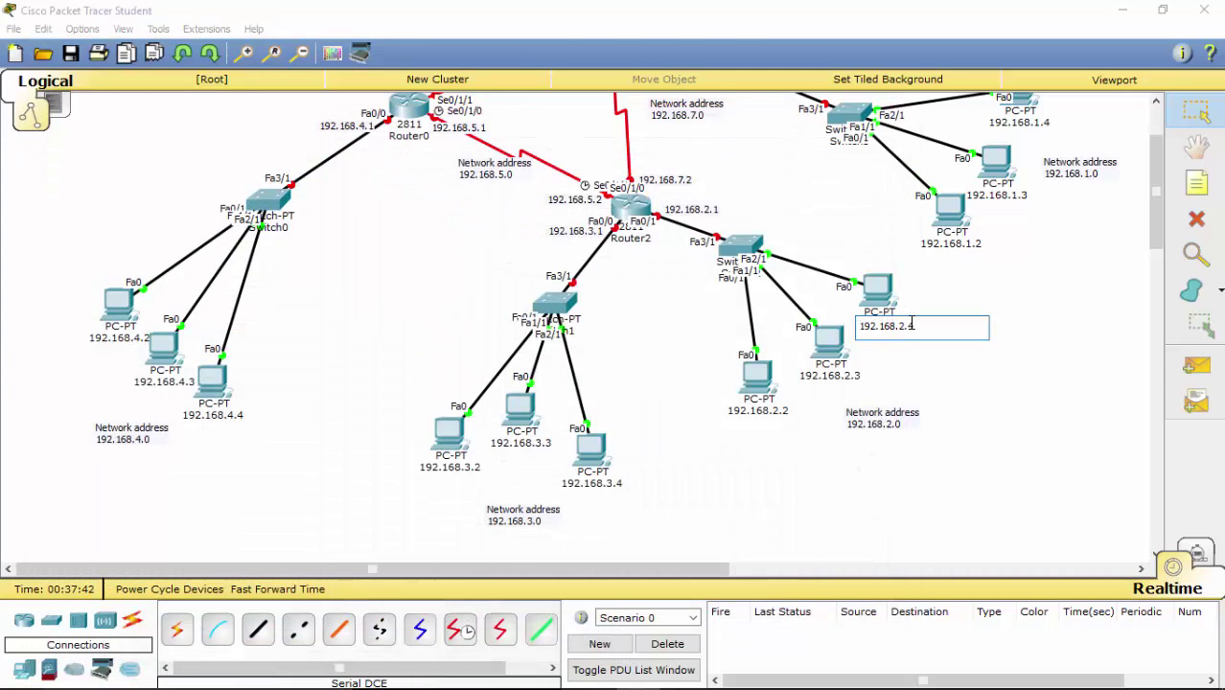
{"action": "key", "text": "ctrl+a"}
{"action": "left_click", "coordinate": [884, 288]}
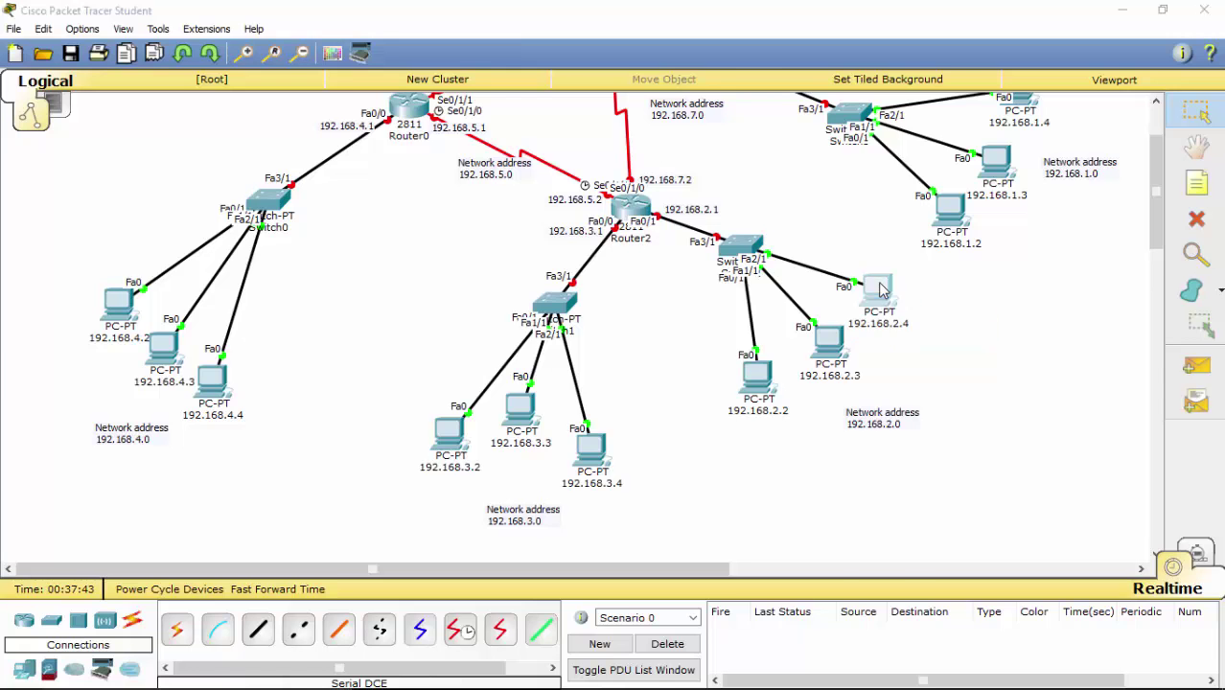
{"action": "left_click", "coordinate": [884, 288]}
{"action": "left_click", "coordinate": [432, 144]}
{"action": "left_click", "coordinate": [496, 144]}
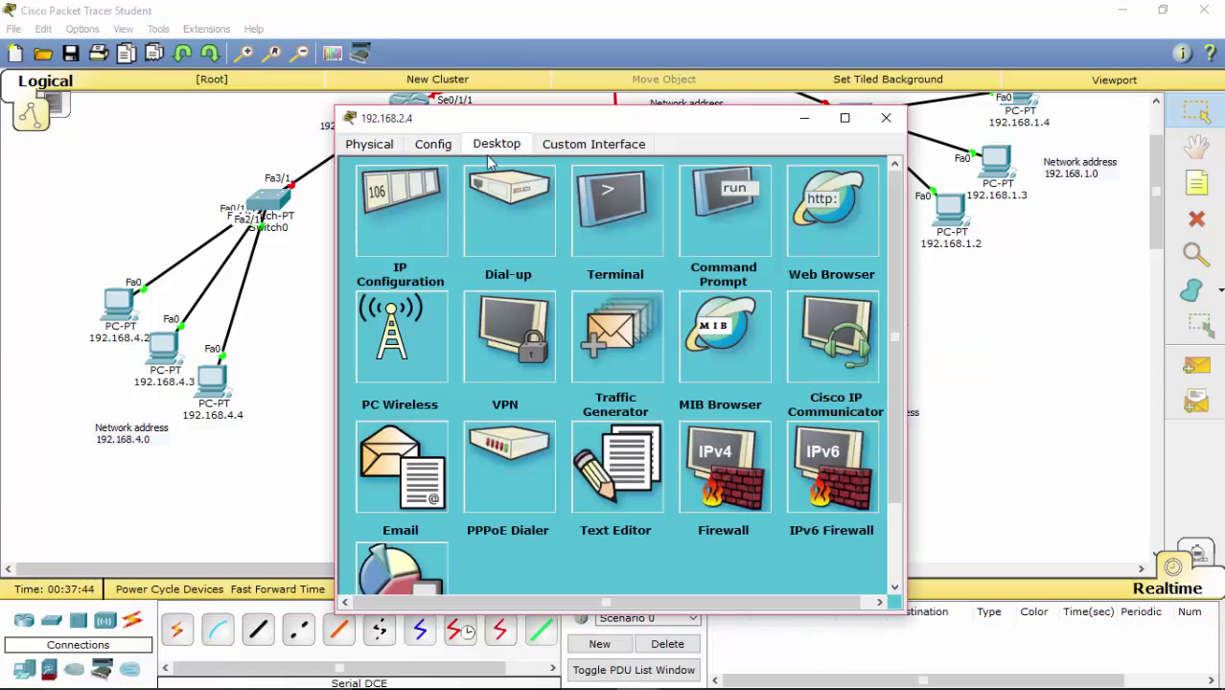
{"action": "left_click", "coordinate": [437, 219]}
{"action": "left_click", "coordinate": [566, 246]}
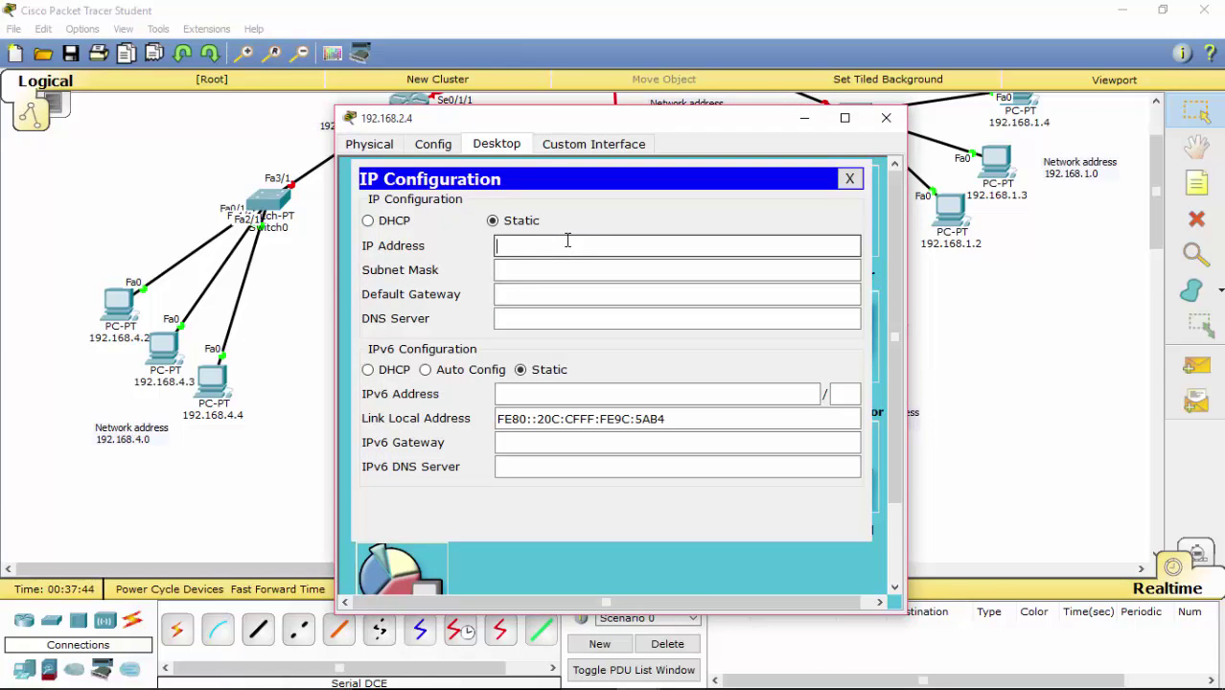
{"action": "type", "text": "192.168.2.4"}
Step: Copy Router2's 192.168.2.1 address and paste it as the PC's default gateway
{"action": "left_click_drag", "start_coordinate": [644, 123], "coordinate": [372, 213]}
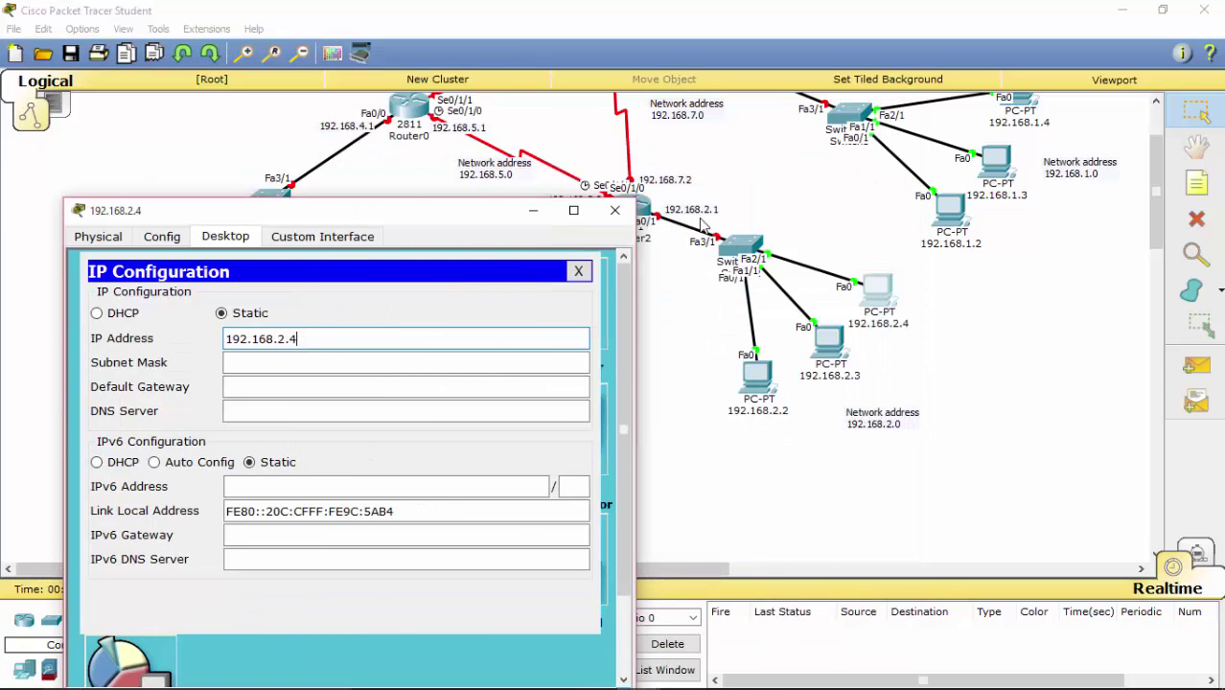
{"action": "left_click", "coordinate": [702, 217]}
{"action": "left_click", "coordinate": [703, 217]}
{"action": "key", "text": "ctrl+c"}
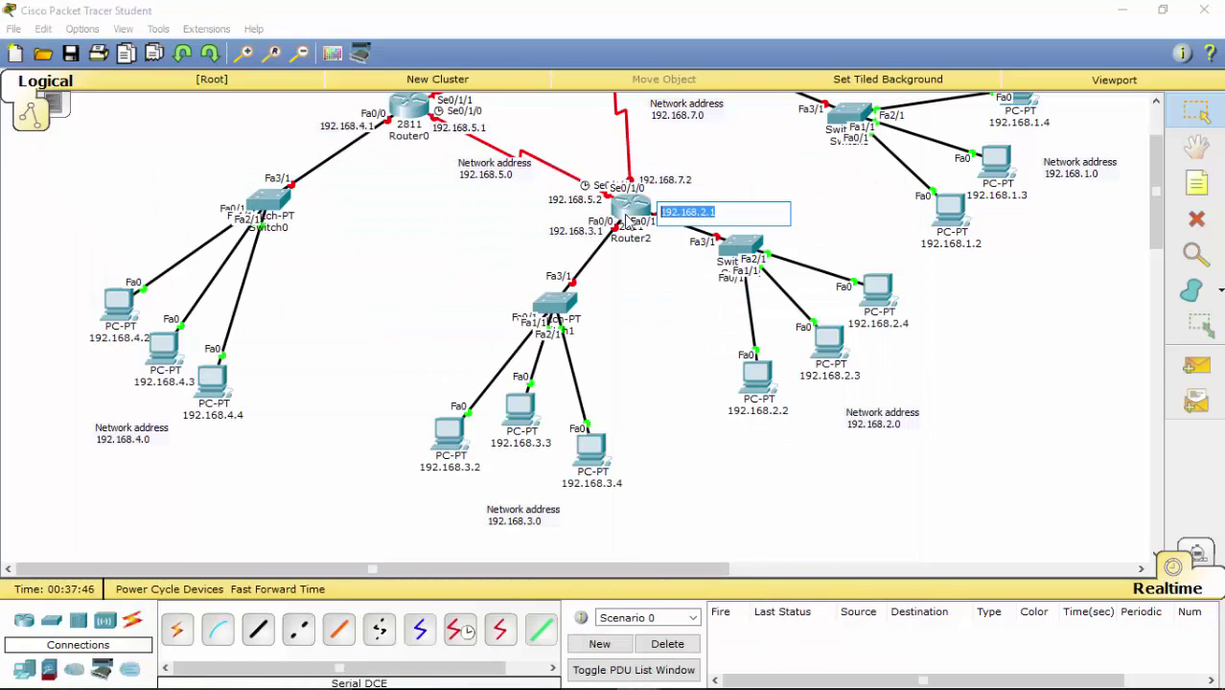
{"action": "left_click", "coordinate": [867, 287]}
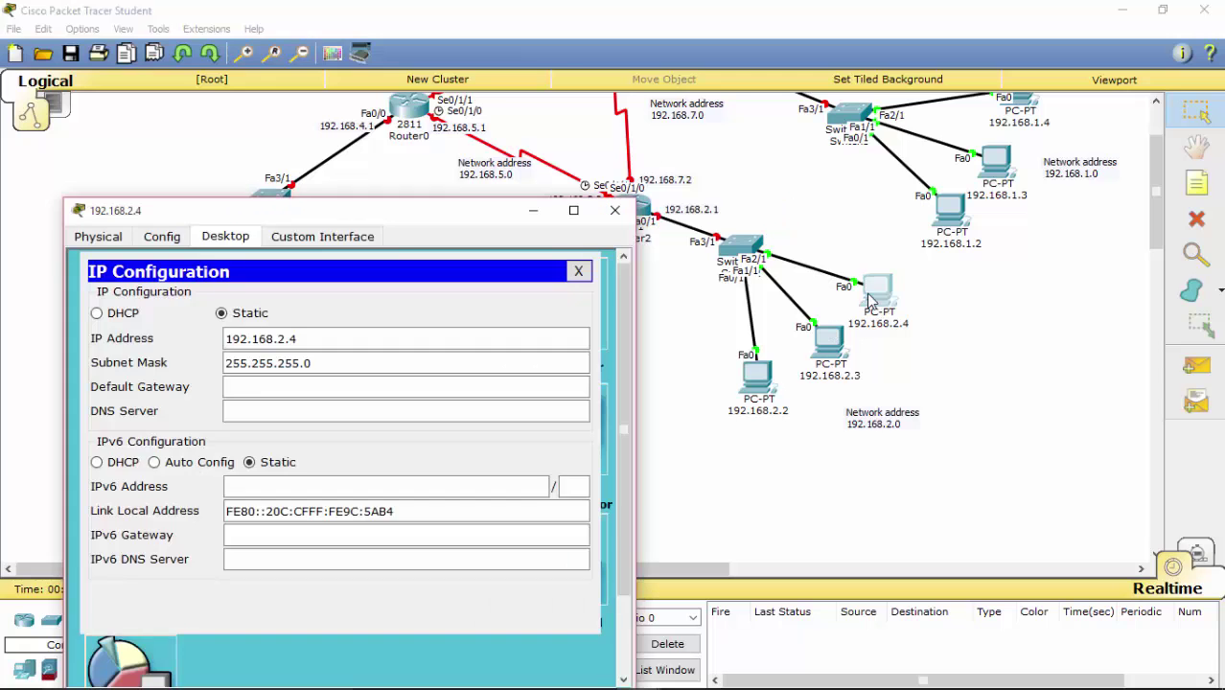
{"action": "left_click_drag", "start_coordinate": [460, 199], "coordinate": [717, 107]}
{"action": "left_click", "coordinate": [555, 293]}
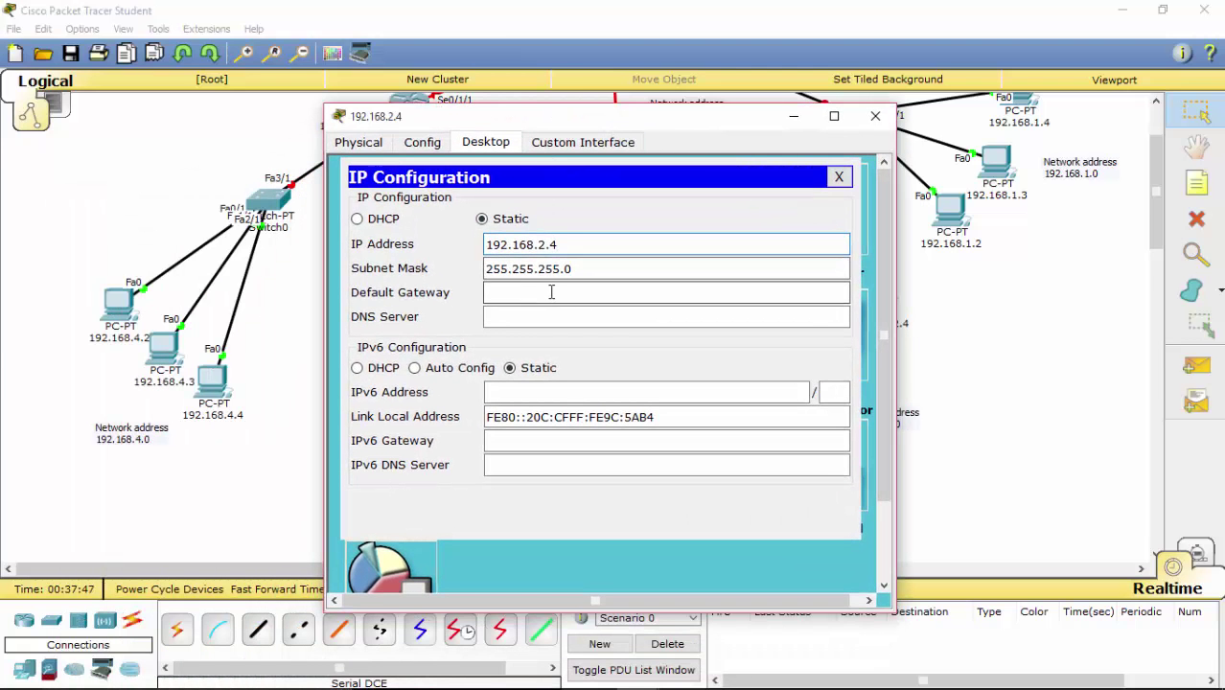
{"action": "key", "text": "ctrl+v"}
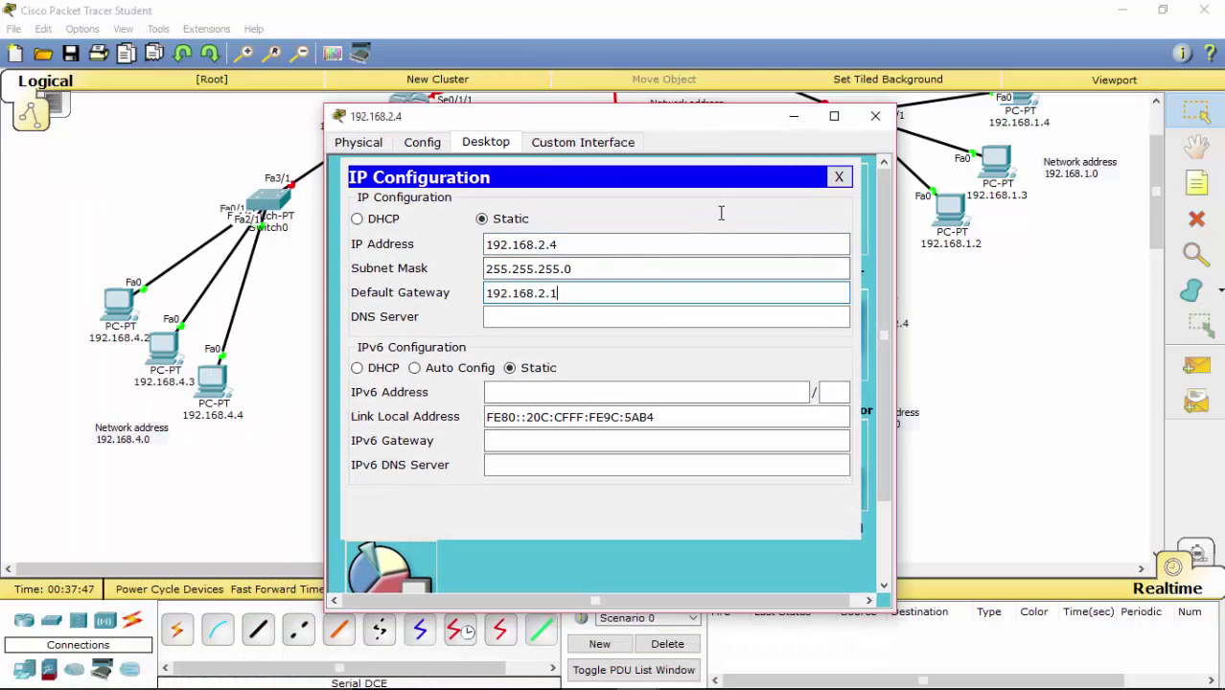
{"action": "left_click", "coordinate": [875, 116]}
{"action": "left_click", "coordinate": [594, 484]}
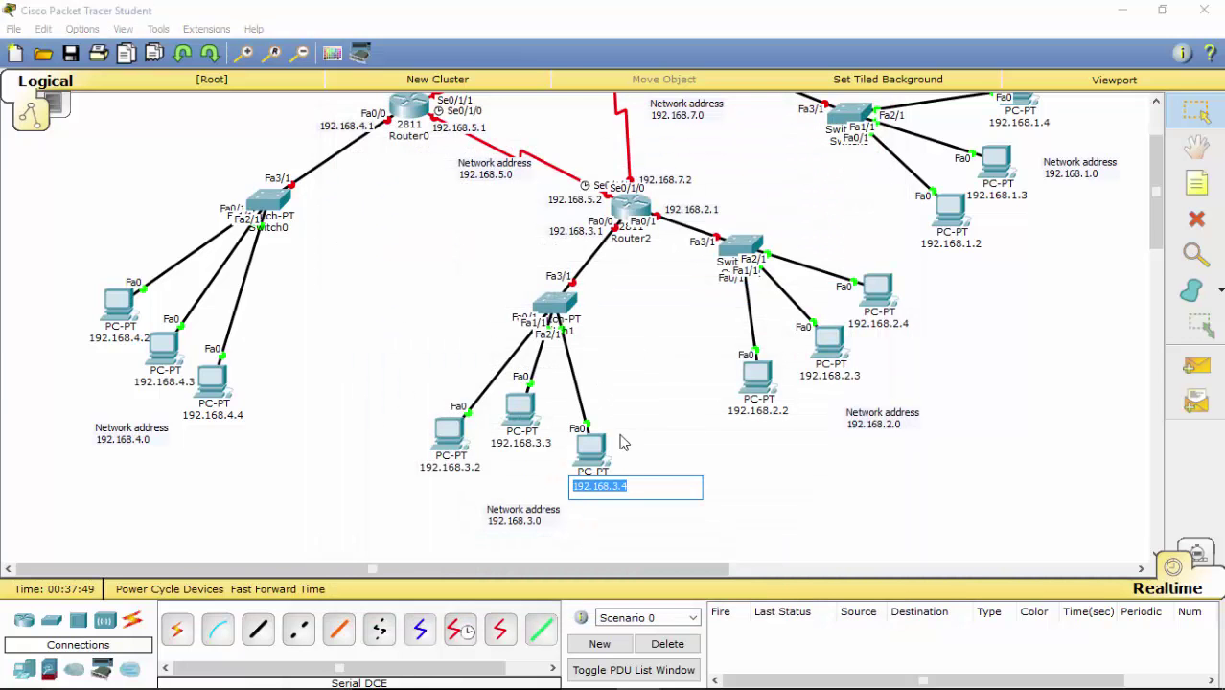
Step: Enter IP 192.168.3.4 on PC 192.168.3.4 and auto-fill the 255.255.255.0 mask
{"action": "left_click", "coordinate": [588, 450]}
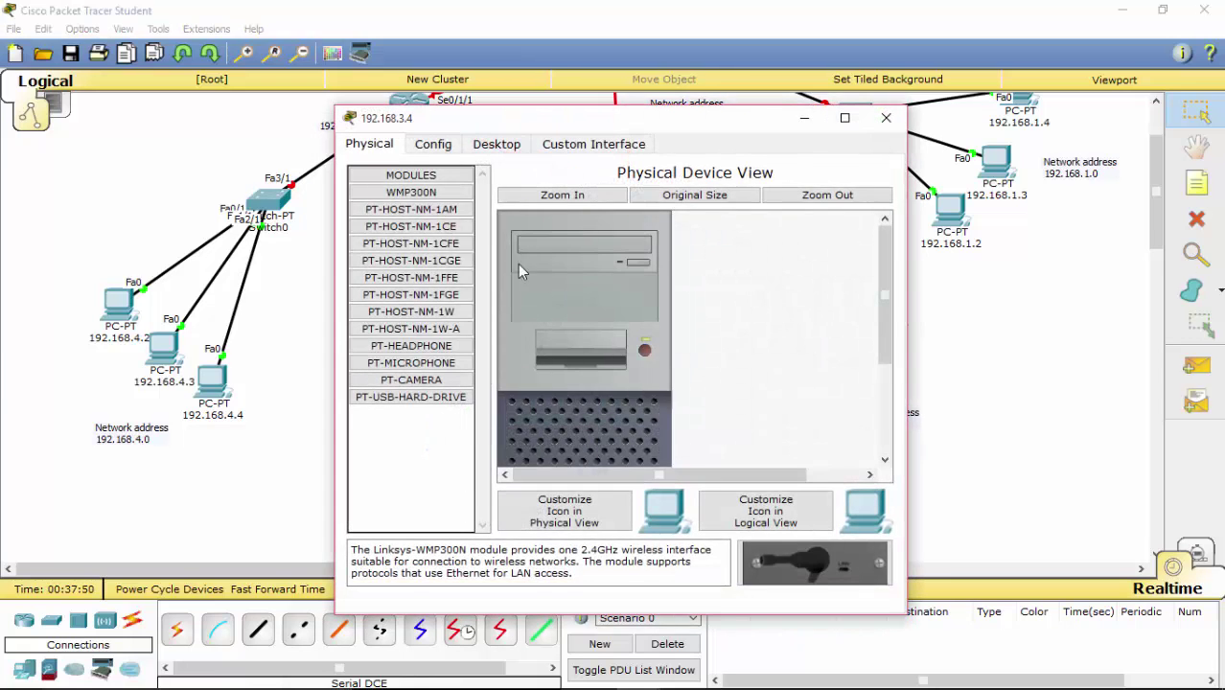
{"action": "left_click", "coordinate": [491, 144]}
{"action": "left_click", "coordinate": [401, 210]}
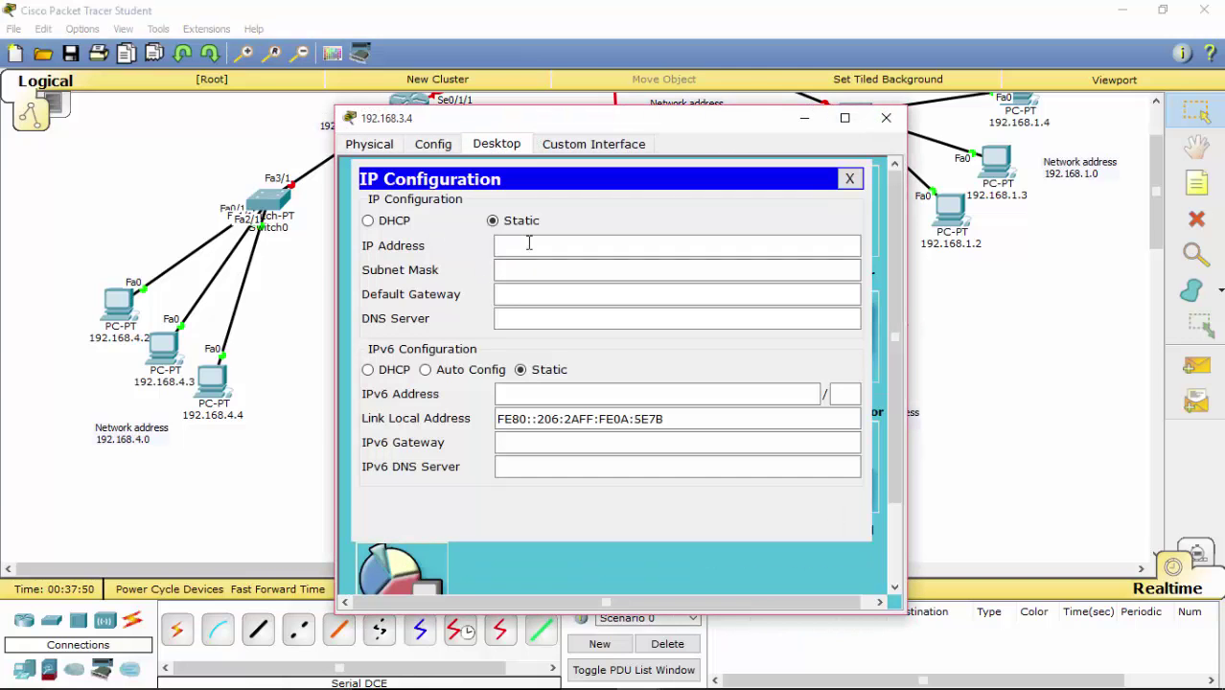
{"action": "left_click", "coordinate": [529, 245]}
{"action": "type", "text": "192.168.3.4"}
{"action": "left_click", "coordinate": [539, 270]}
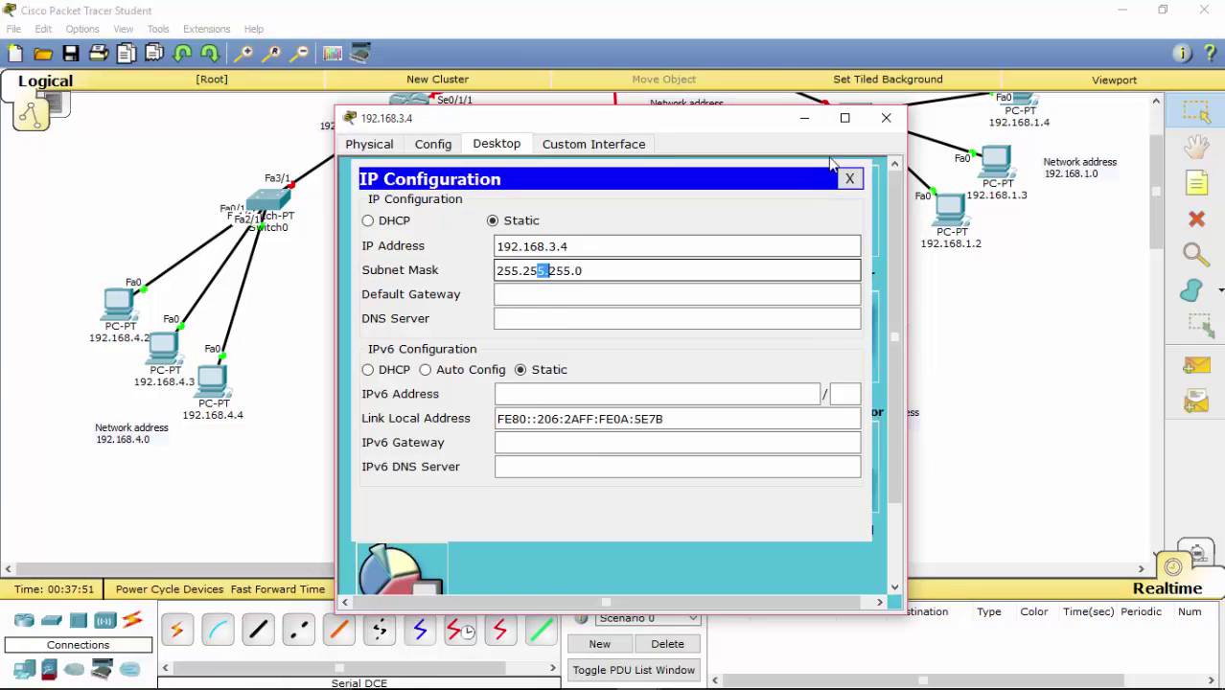
{"action": "left_click", "coordinate": [884, 118]}
{"action": "left_click", "coordinate": [546, 443]}
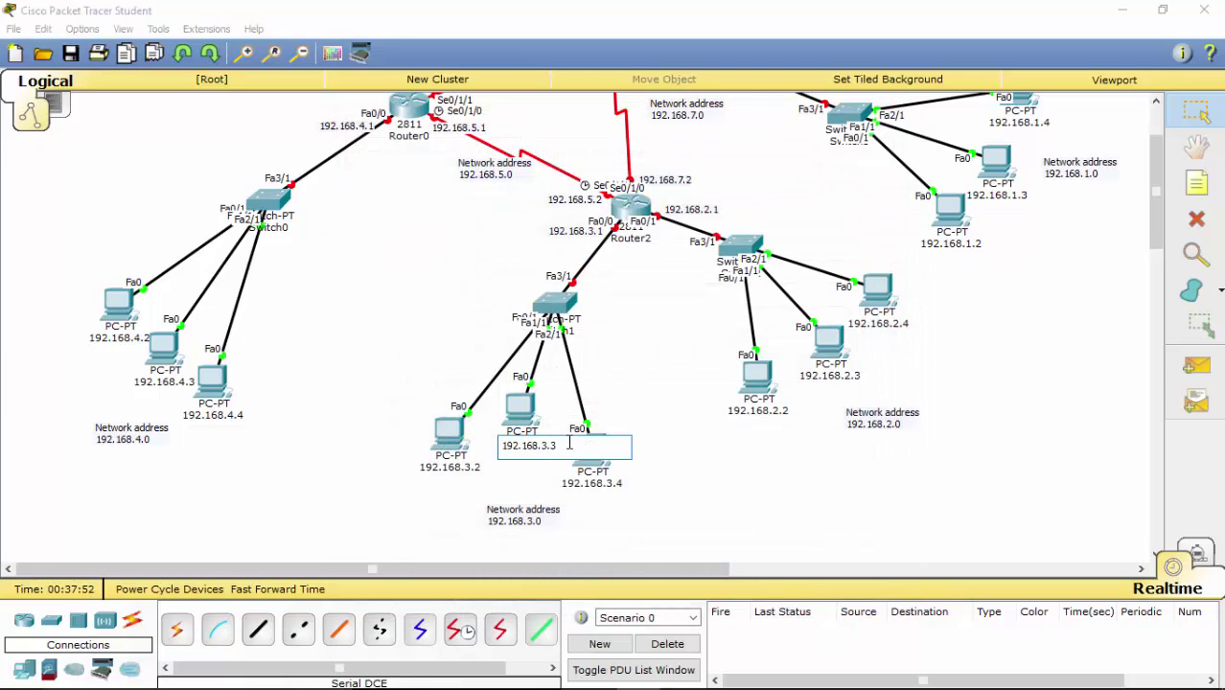
Step: Paste IP 192.168.3.3 into PC 192.168.3.3 and auto-fill mask 255.255.255.0
{"action": "left_click_drag", "start_coordinate": [570, 444], "coordinate": [480, 437]}
{"action": "key", "text": "ctrl+c"}
{"action": "left_click", "coordinate": [523, 425]}
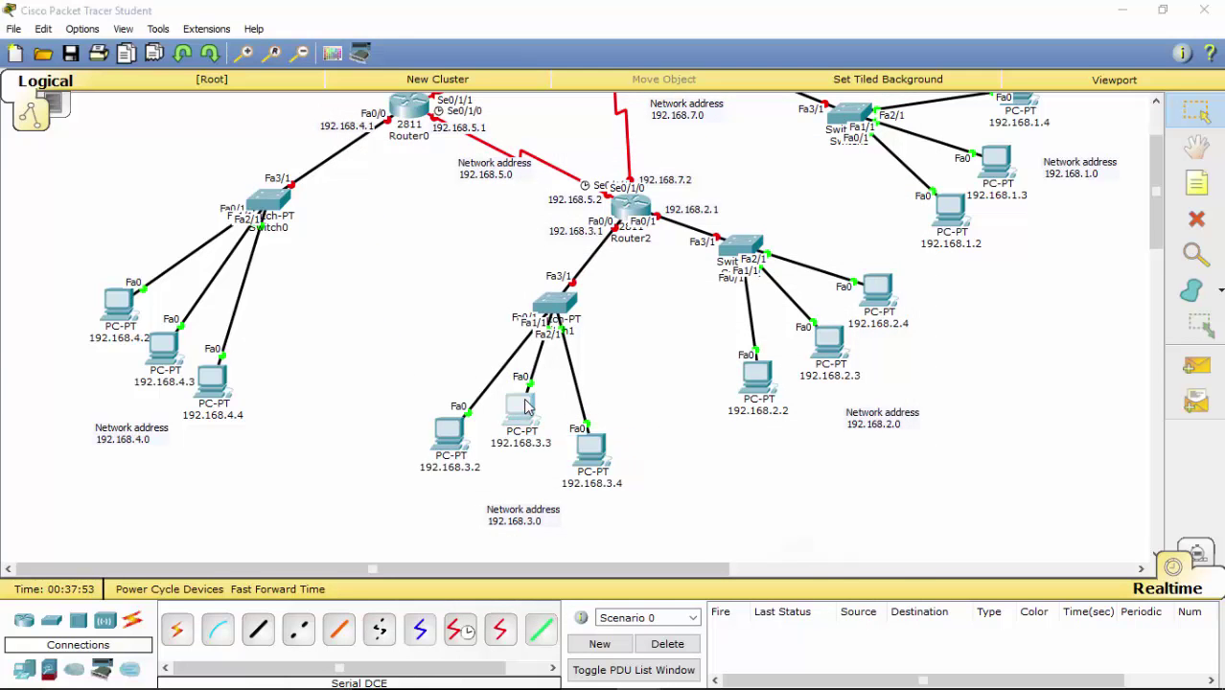
{"action": "left_click", "coordinate": [523, 424]}
{"action": "left_click", "coordinate": [497, 144]}
{"action": "left_click", "coordinate": [400, 221]}
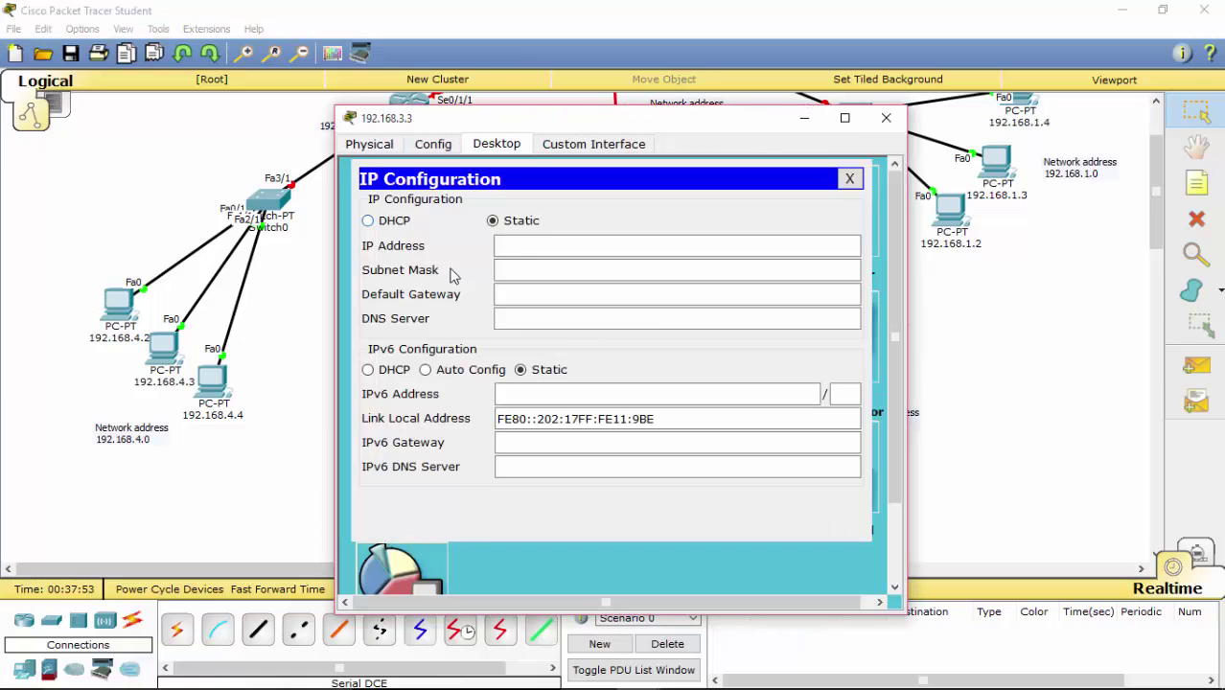
{"action": "left_click", "coordinate": [543, 245]}
{"action": "key", "text": "ctrl+v"}
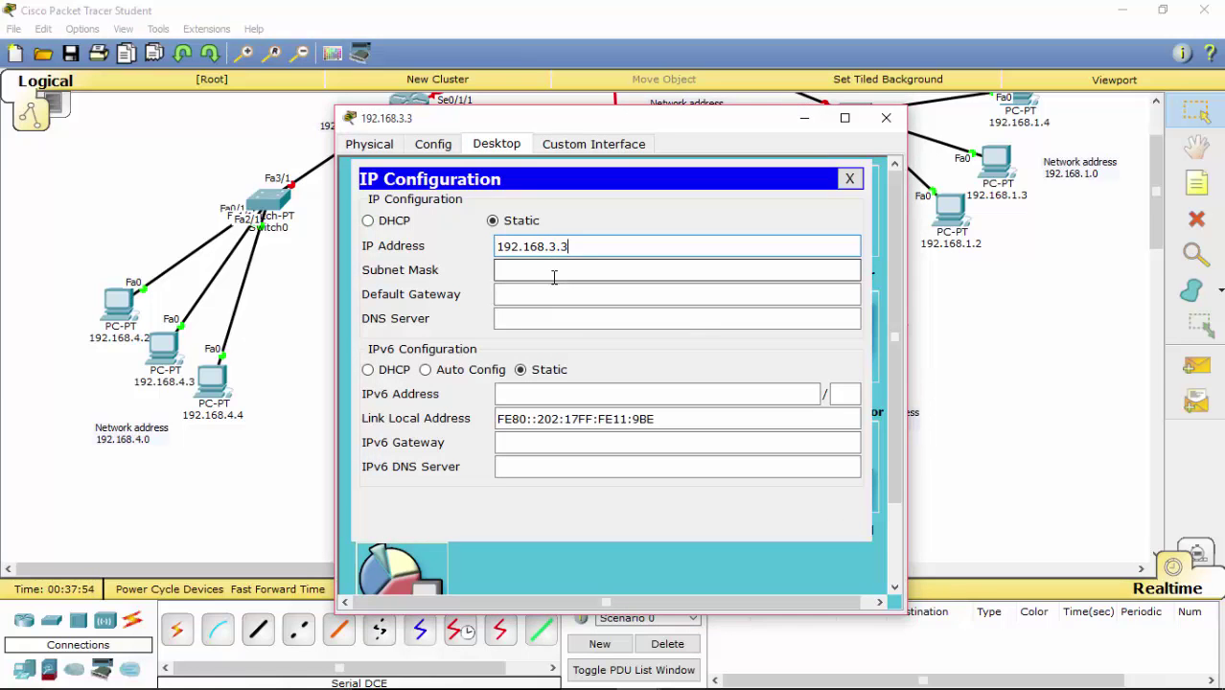
{"action": "left_click", "coordinate": [561, 273]}
{"action": "left_click", "coordinate": [886, 117]}
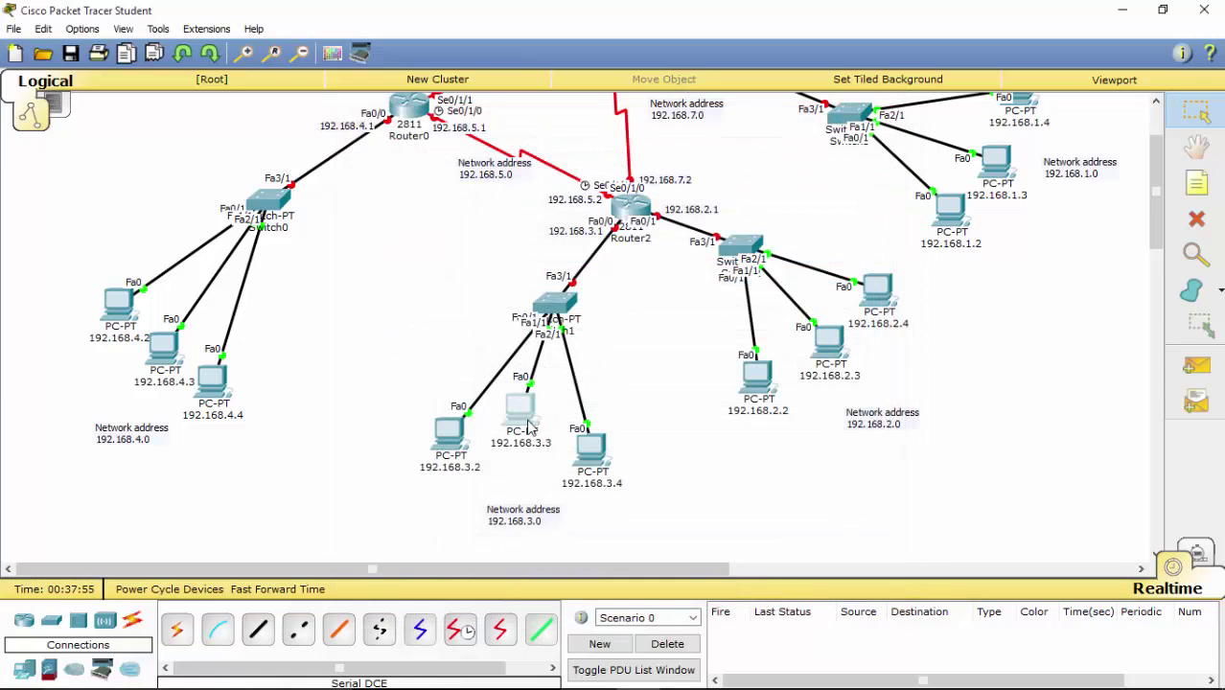
Step: Enter 192.168.3.3 on PC 192.168.3.2, which triggers a duplicate-address warning
{"action": "left_click", "coordinate": [458, 434]}
{"action": "left_click", "coordinate": [494, 144]}
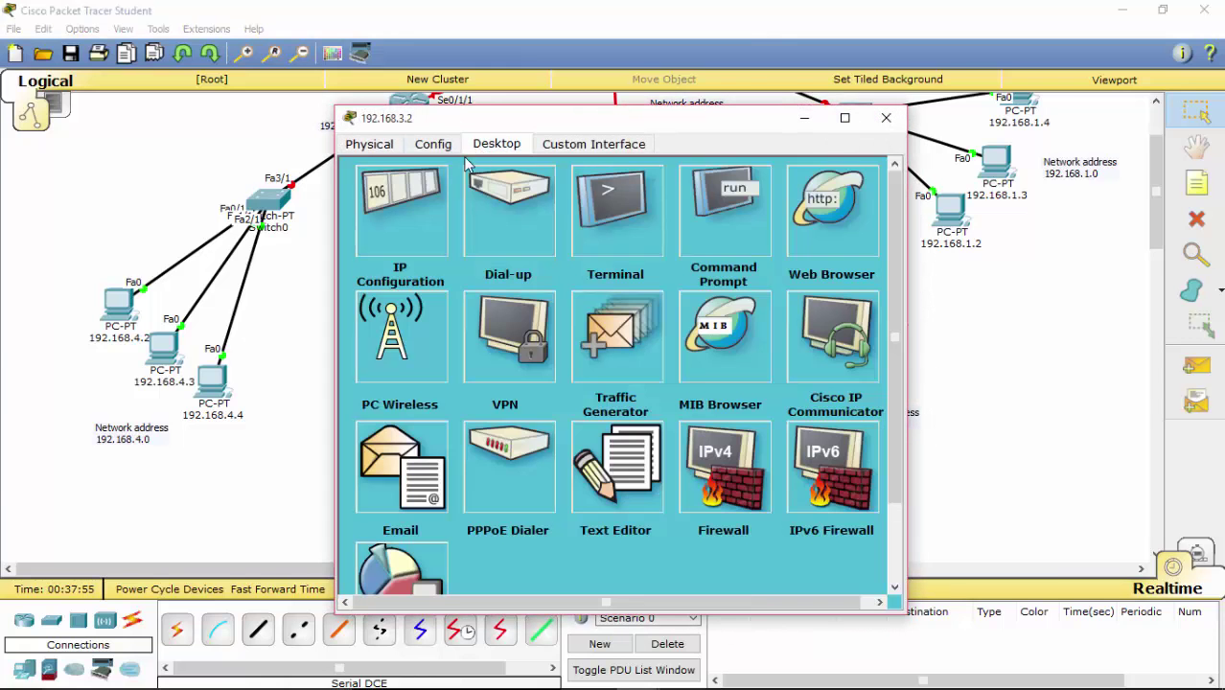
{"action": "left_click", "coordinate": [412, 213]}
{"action": "left_click", "coordinate": [638, 247]}
{"action": "type", "text": "192.168.3.3"}
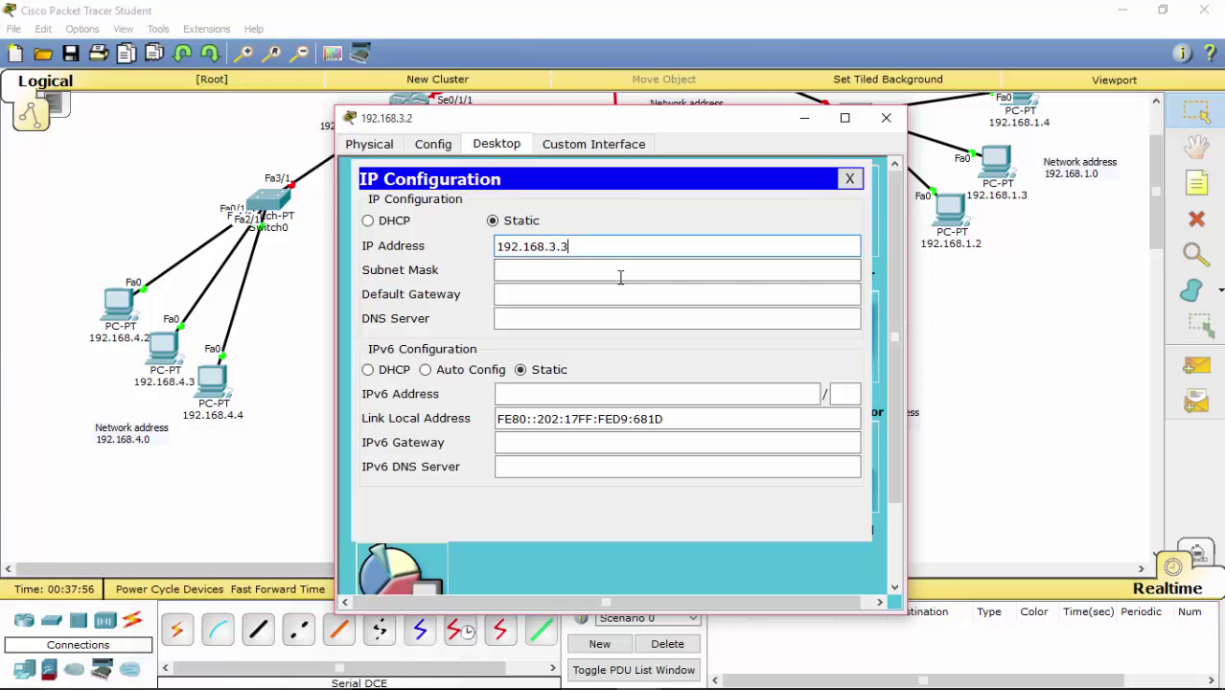
{"action": "left_click", "coordinate": [623, 276]}
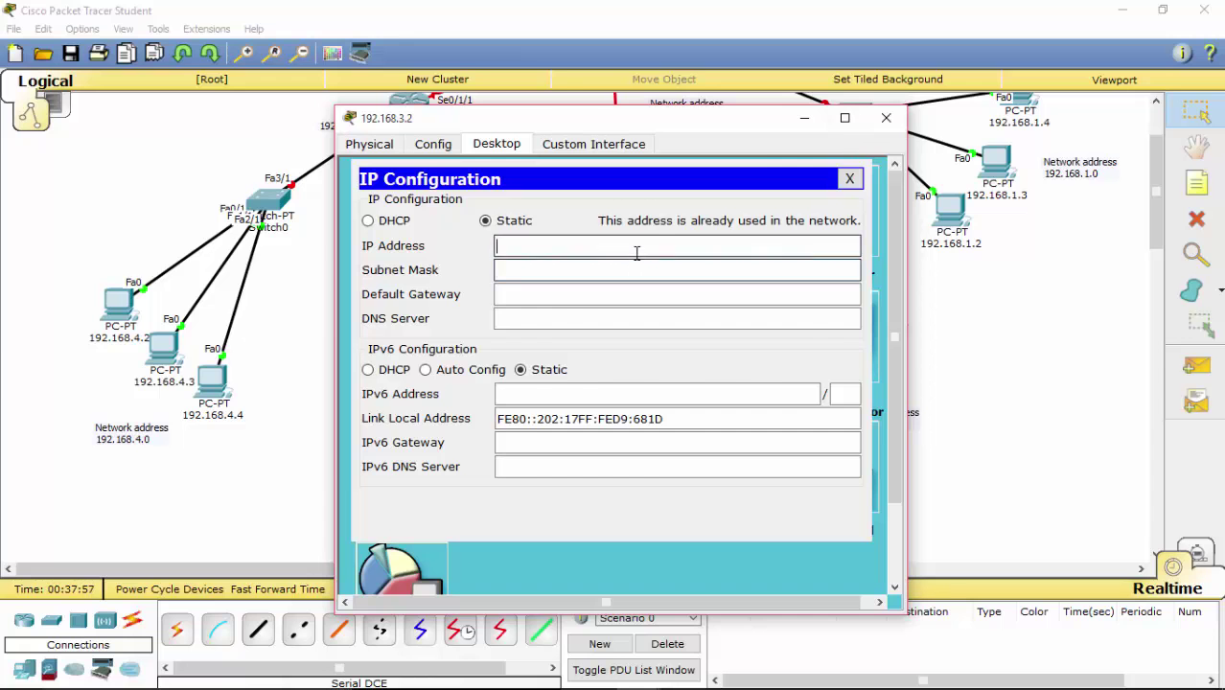
{"action": "left_click", "coordinate": [886, 117]}
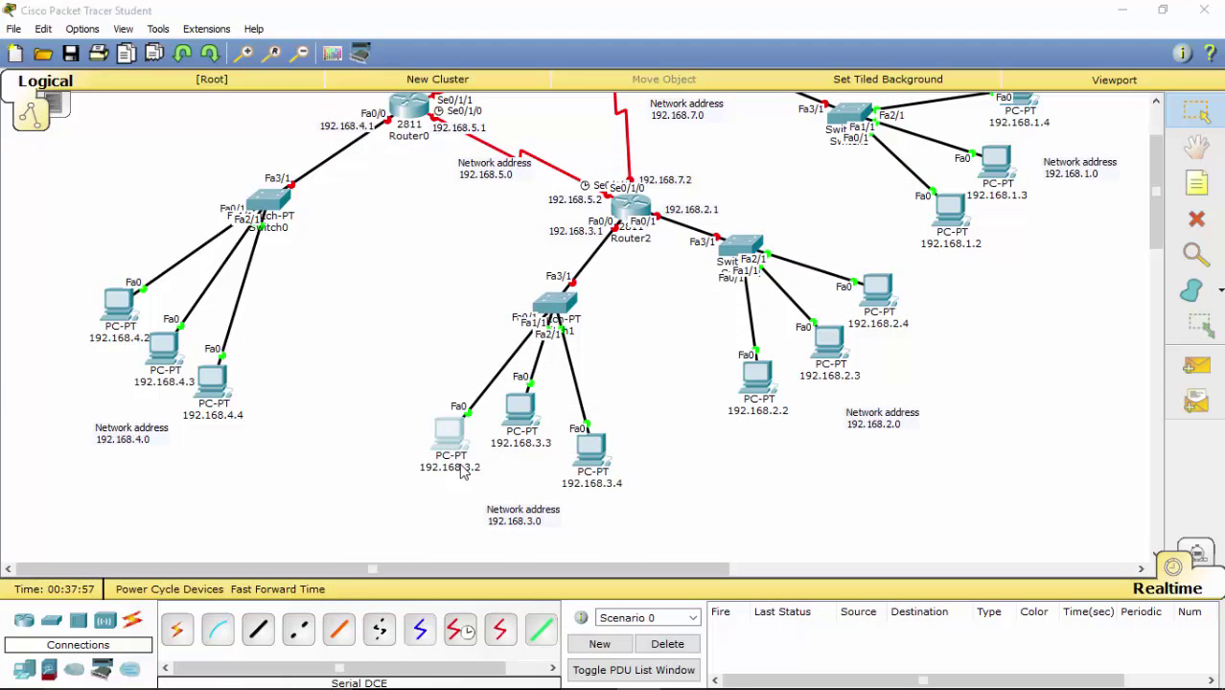
{"action": "left_click", "coordinate": [463, 467]}
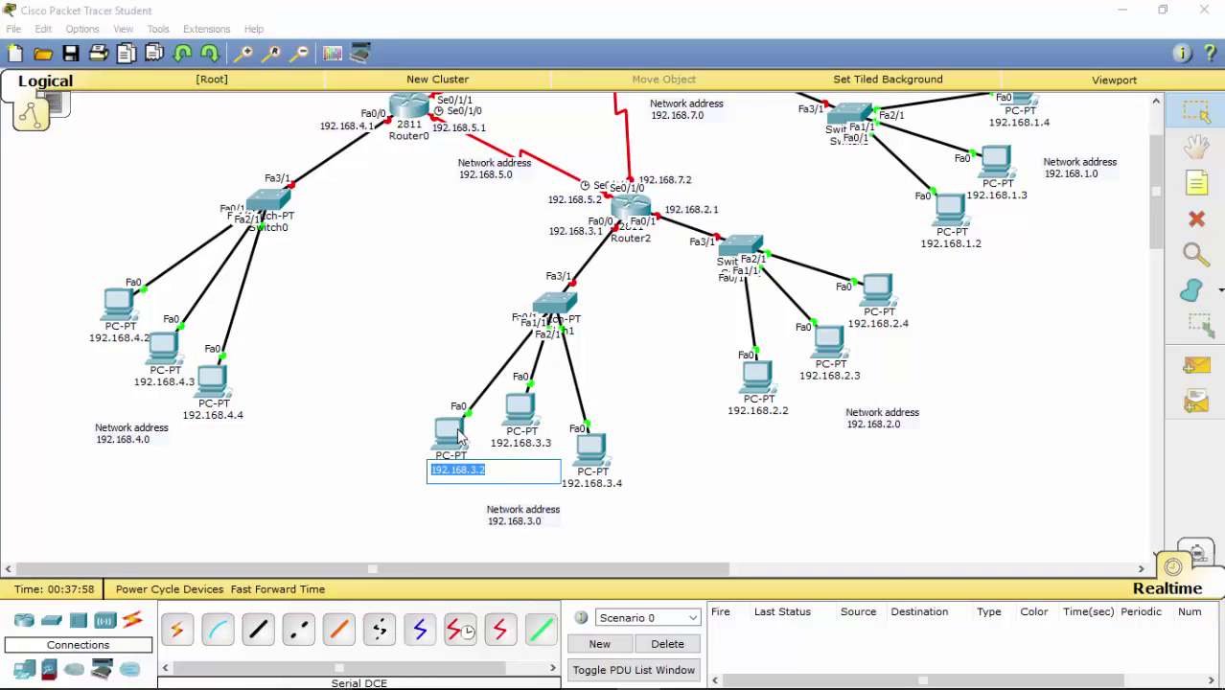
Step: Correct PC 192.168.3.2's IP to 192.168.3.2 with mask 255.255.255.0
{"action": "left_click", "coordinate": [457, 433]}
{"action": "left_click", "coordinate": [410, 201]}
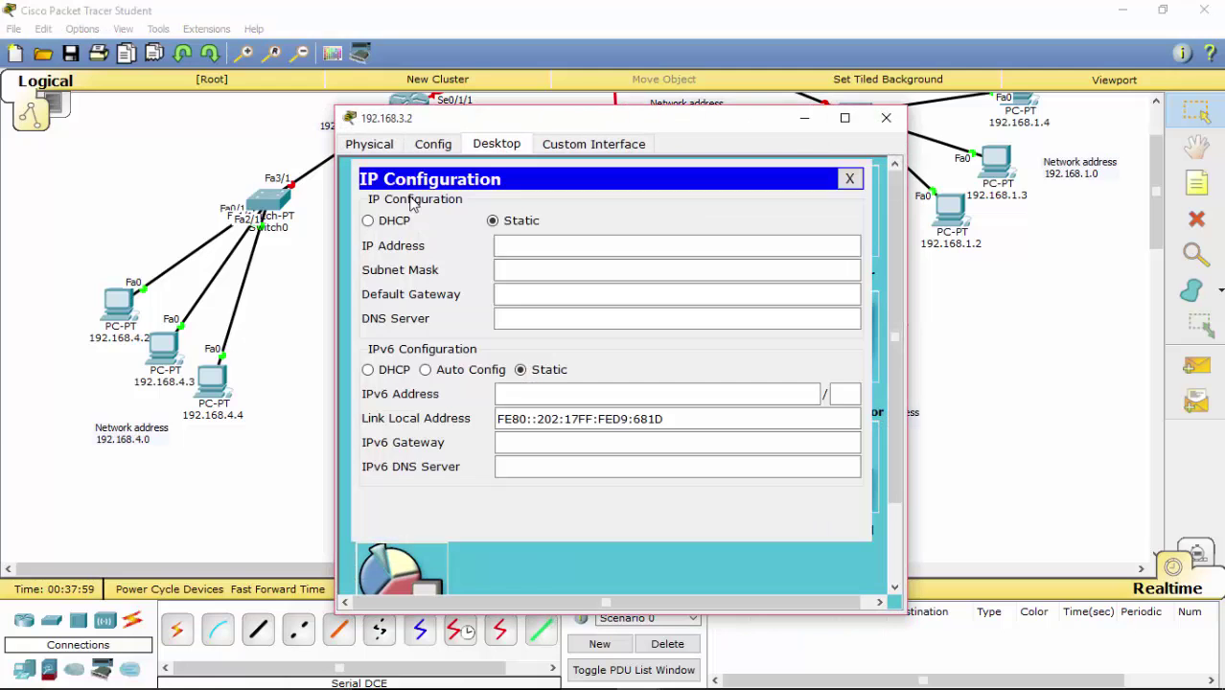
{"action": "left_click", "coordinate": [543, 246]}
{"action": "type", "text": "192.168.3.2"}
{"action": "left_click", "coordinate": [574, 271]}
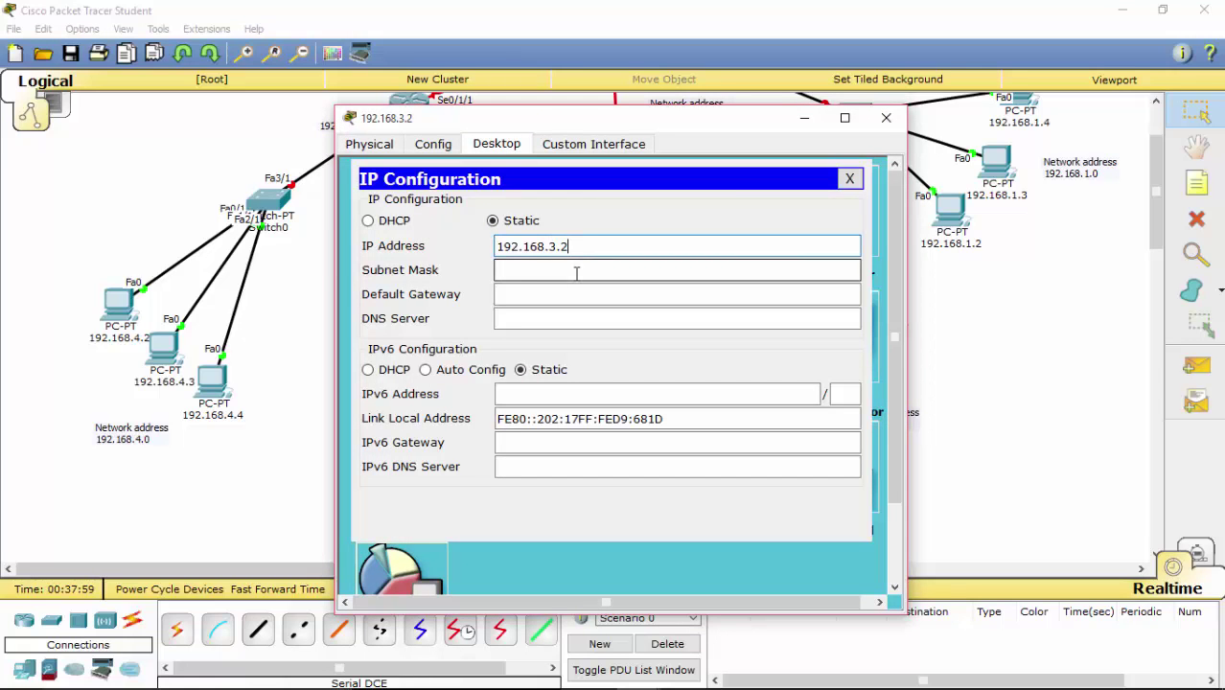
{"action": "left_click", "coordinate": [885, 119]}
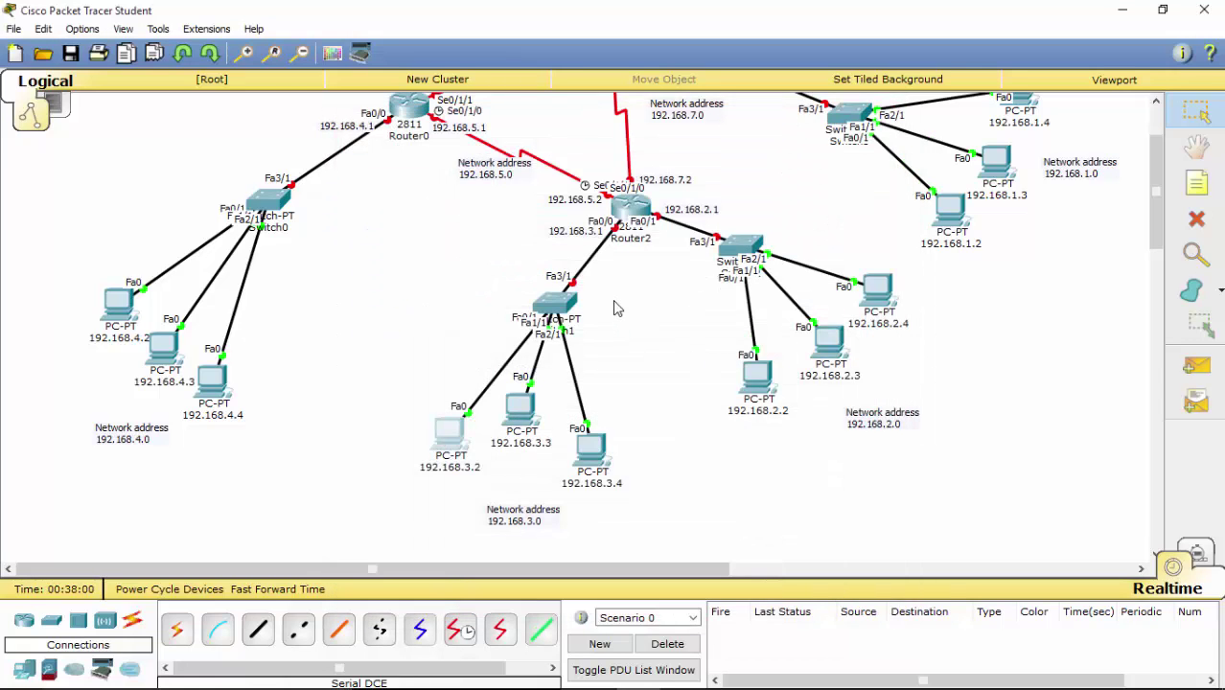
Step: Select and copy the 192.168.3.1 text from Router2's address note
{"action": "double_click", "coordinate": [591, 240]}
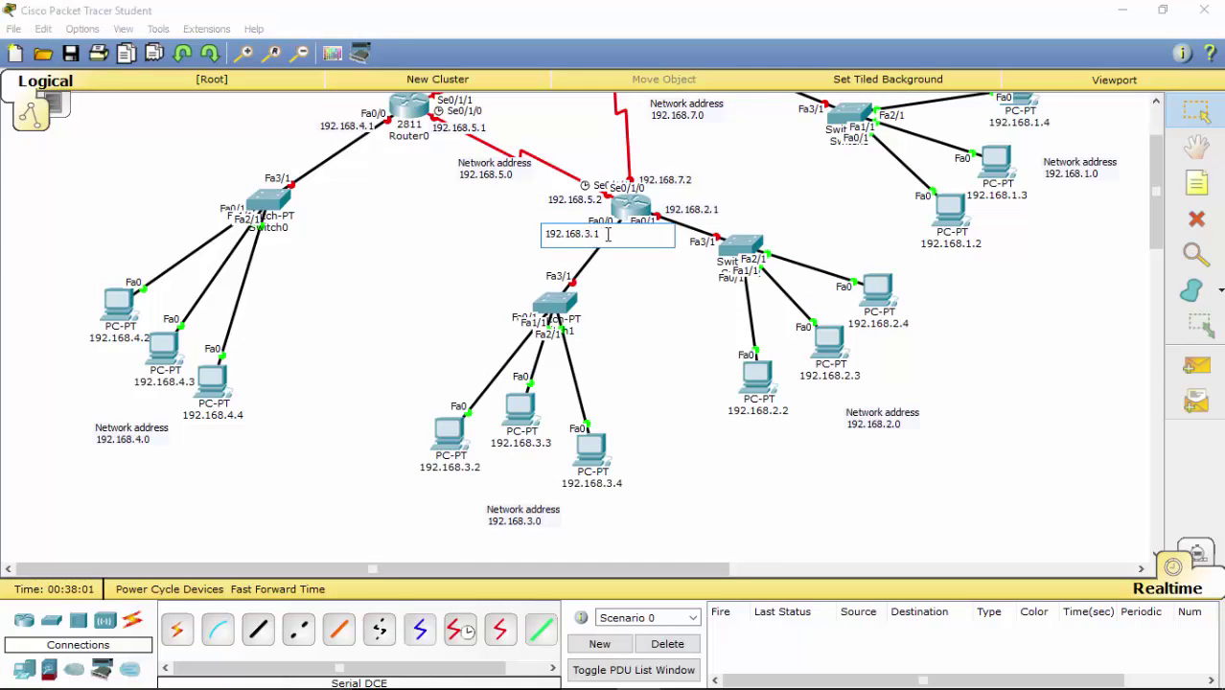
{"action": "left_click_drag", "start_coordinate": [608, 235], "coordinate": [532, 232]}
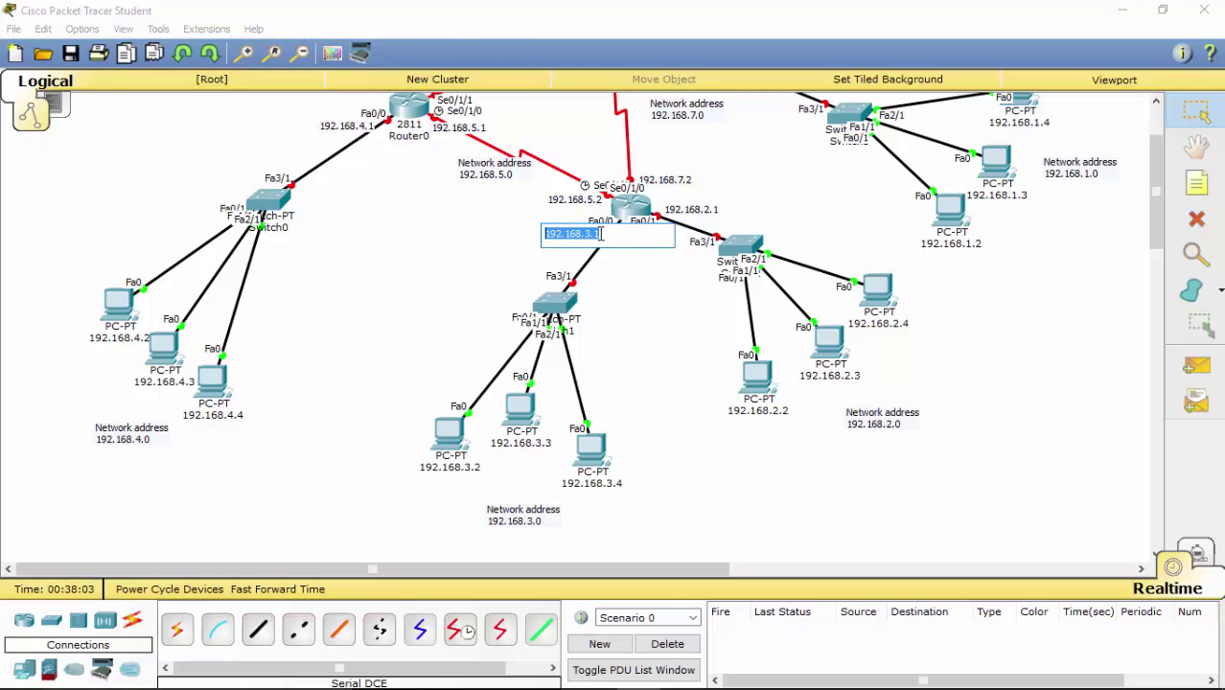
{"action": "left_click_drag", "start_coordinate": [527, 246], "coordinate": [602, 248]}
{"action": "mouse_move", "coordinate": [447, 328]}
{"action": "left_mouse_down"}
{"action": "mouse_move", "coordinate": [378, 527]}
{"action": "mouse_move", "coordinate": [523, 333]}
{"action": "mouse_move", "coordinate": [415, 321]}
{"action": "left_mouse_up"}
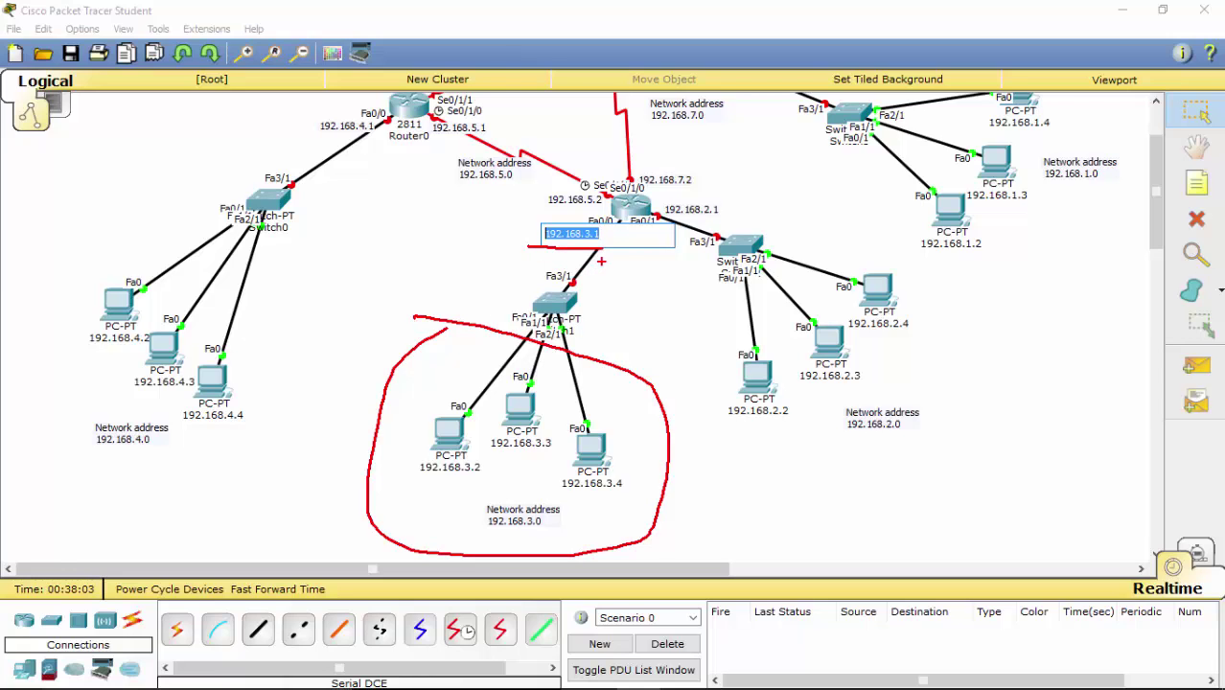
{"action": "key", "text": "Escape"}
{"action": "left_click", "coordinate": [579, 238]}
{"action": "left_click_drag", "start_coordinate": [603, 235], "coordinate": [534, 243]}
{"action": "key", "text": "ctrl+c"}
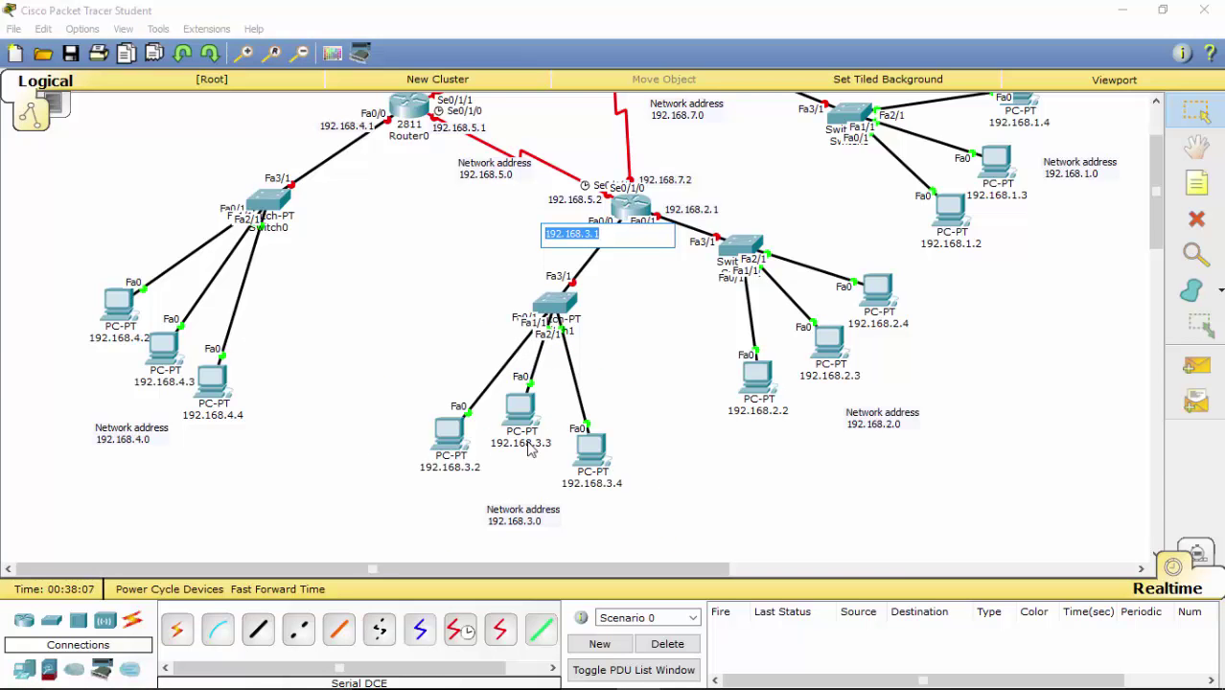
{"action": "left_click", "coordinate": [589, 459]}
Step: Paste 192.168.3.1 as default gateway on PCs 192.168.3.4 and 192.168.3.3
{"action": "left_click", "coordinate": [426, 251]}
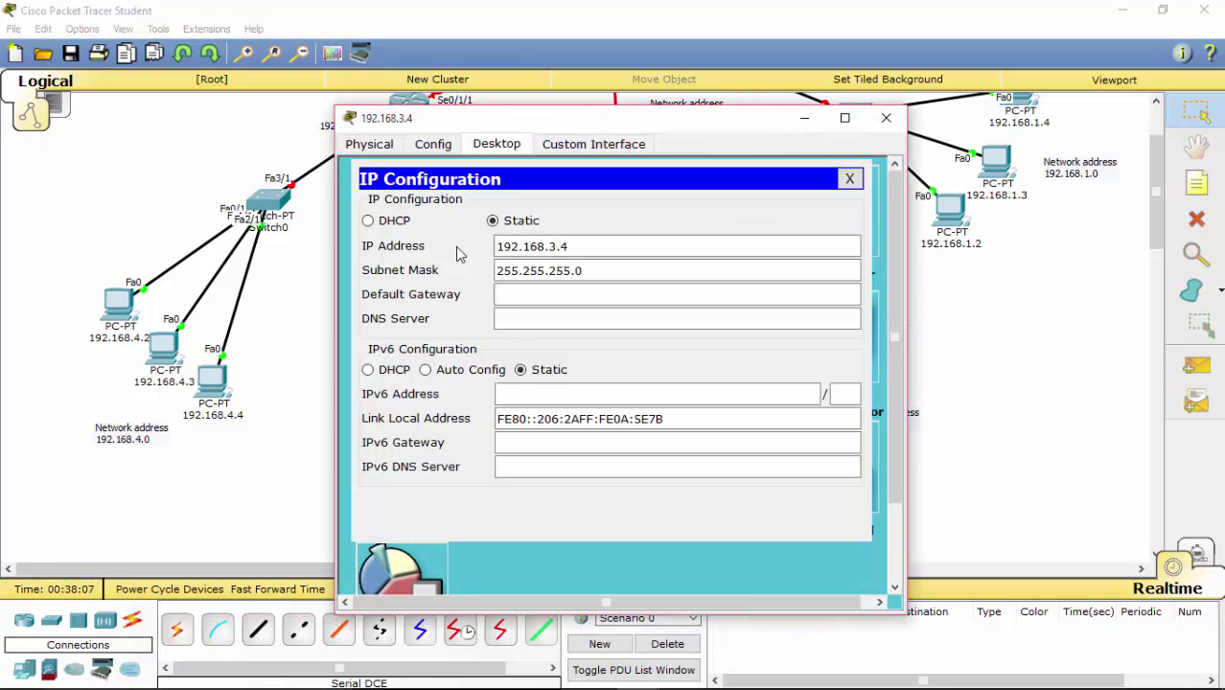
{"action": "left_click", "coordinate": [573, 296]}
{"action": "key", "text": "ctrl+v"}
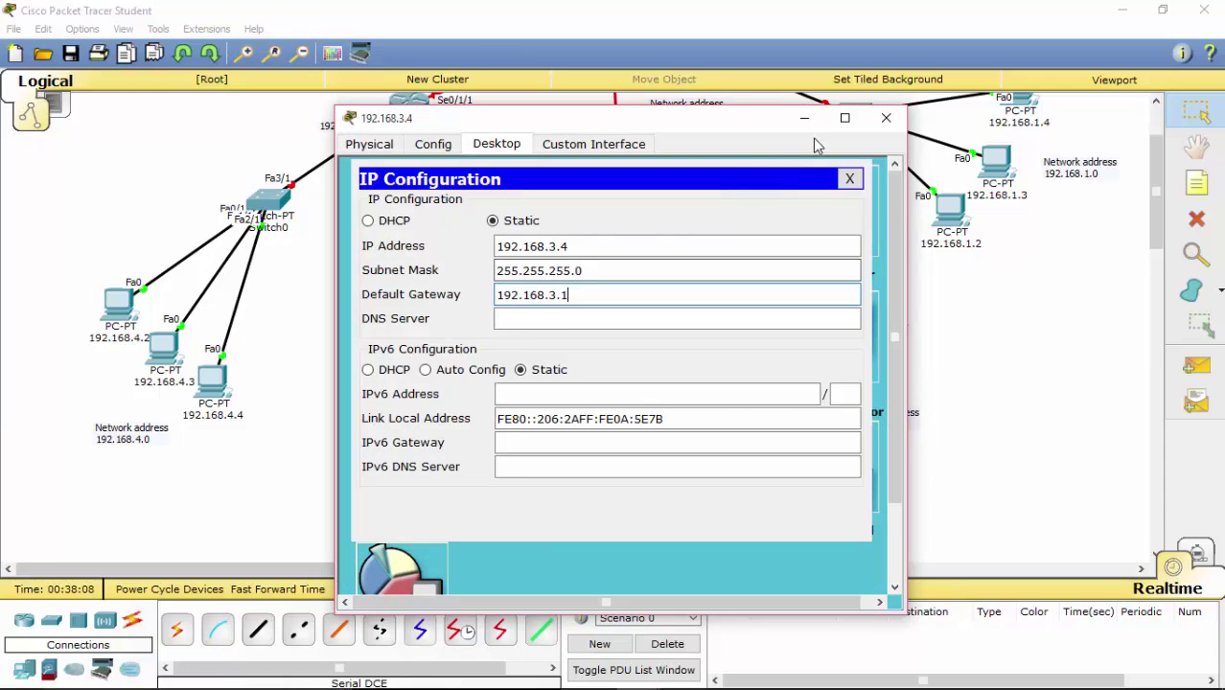
{"action": "left_click", "coordinate": [883, 119]}
{"action": "left_click", "coordinate": [519, 413]}
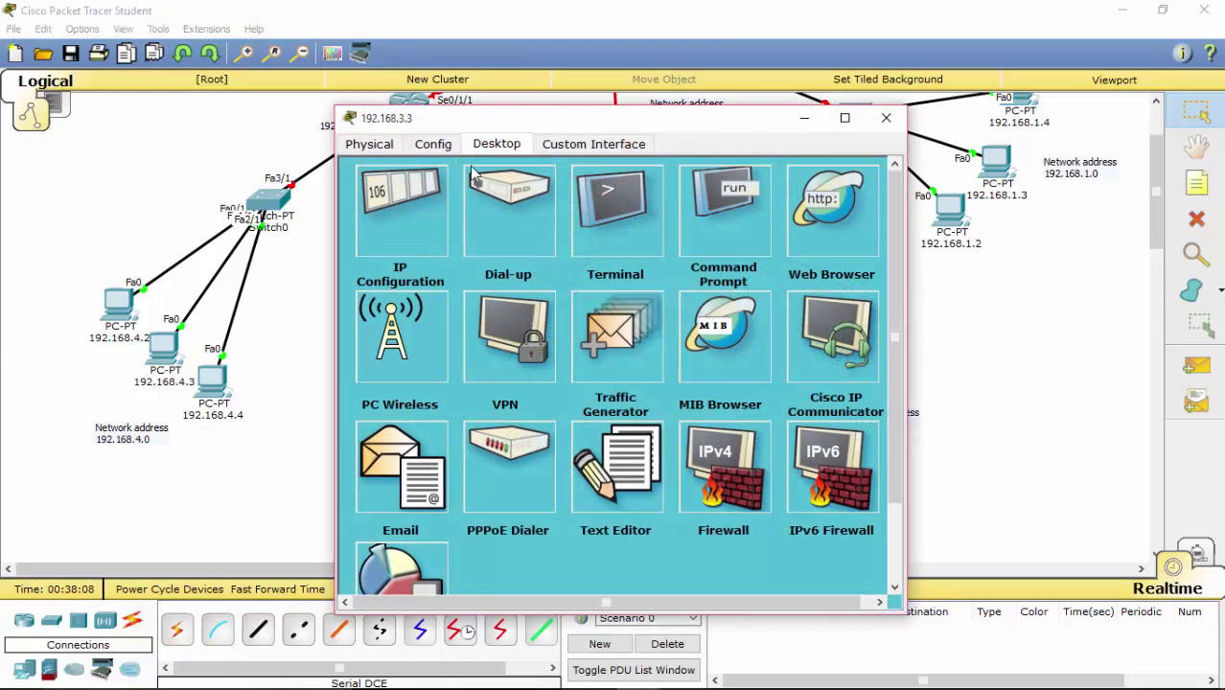
{"action": "left_click", "coordinate": [401, 206]}
{"action": "left_click", "coordinate": [528, 294]}
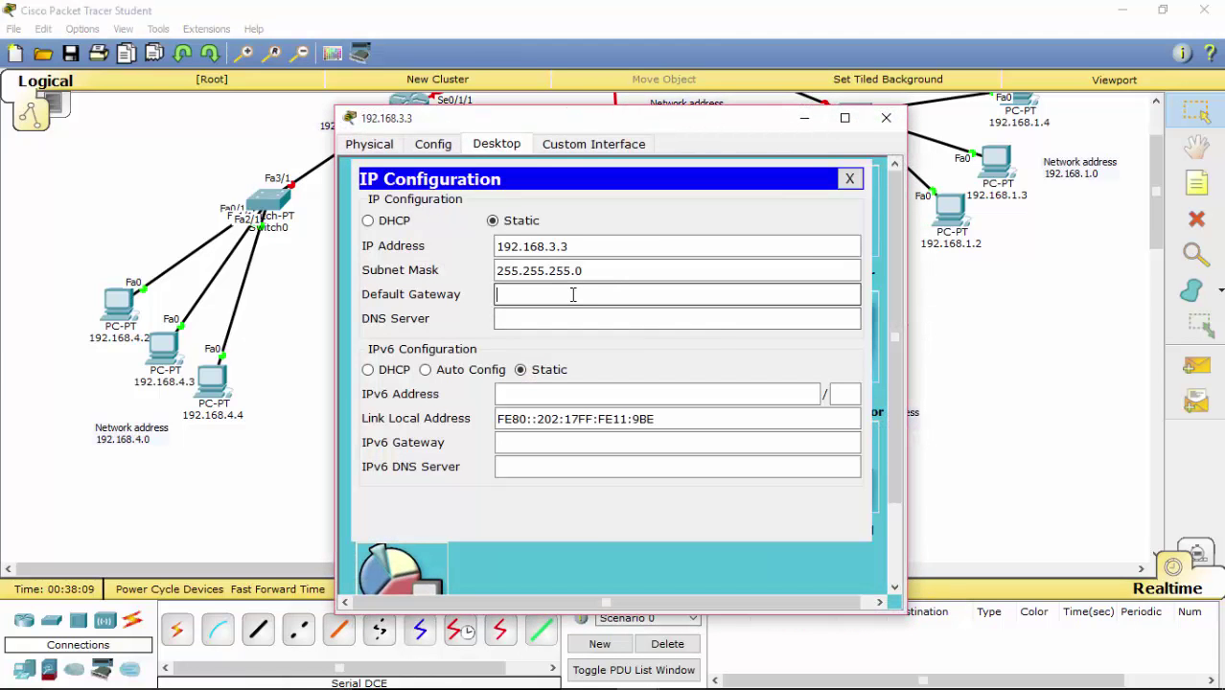
{"action": "key", "text": "ctrl+v"}
{"action": "left_click", "coordinate": [886, 118]}
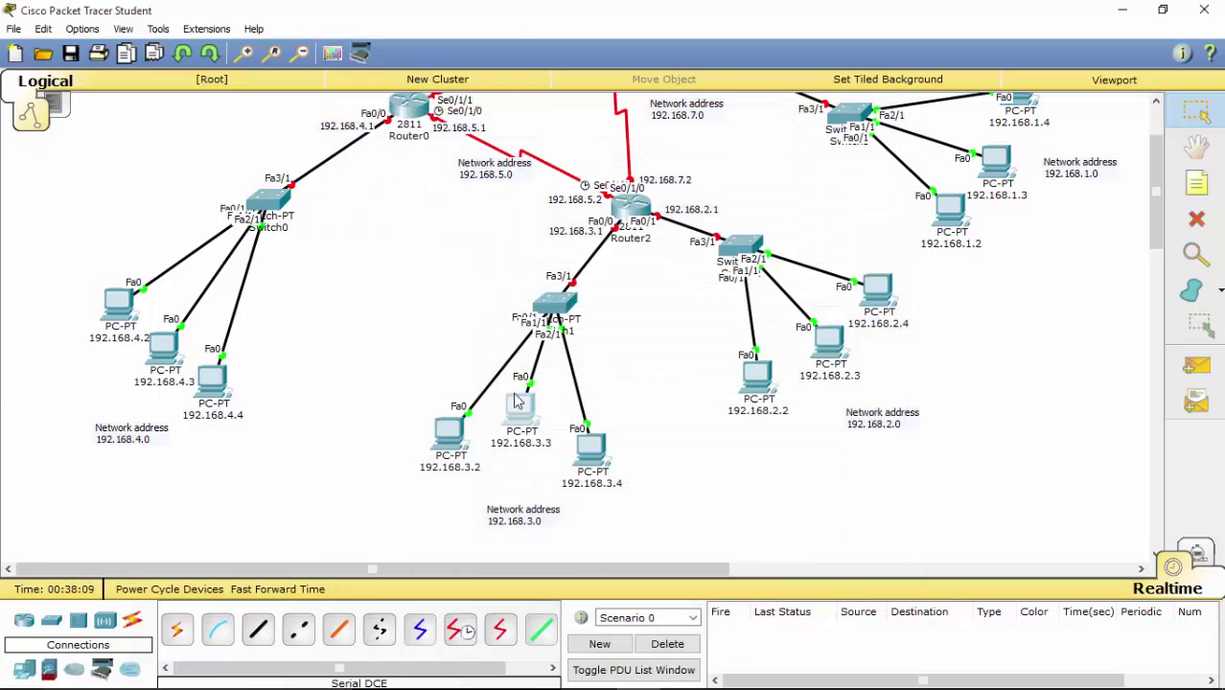
Step: Paste 192.168.3.1 as PC 192.168.3.2's default gateway
{"action": "left_click", "coordinate": [447, 422]}
{"action": "left_click", "coordinate": [416, 228]}
{"action": "left_click", "coordinate": [528, 295]}
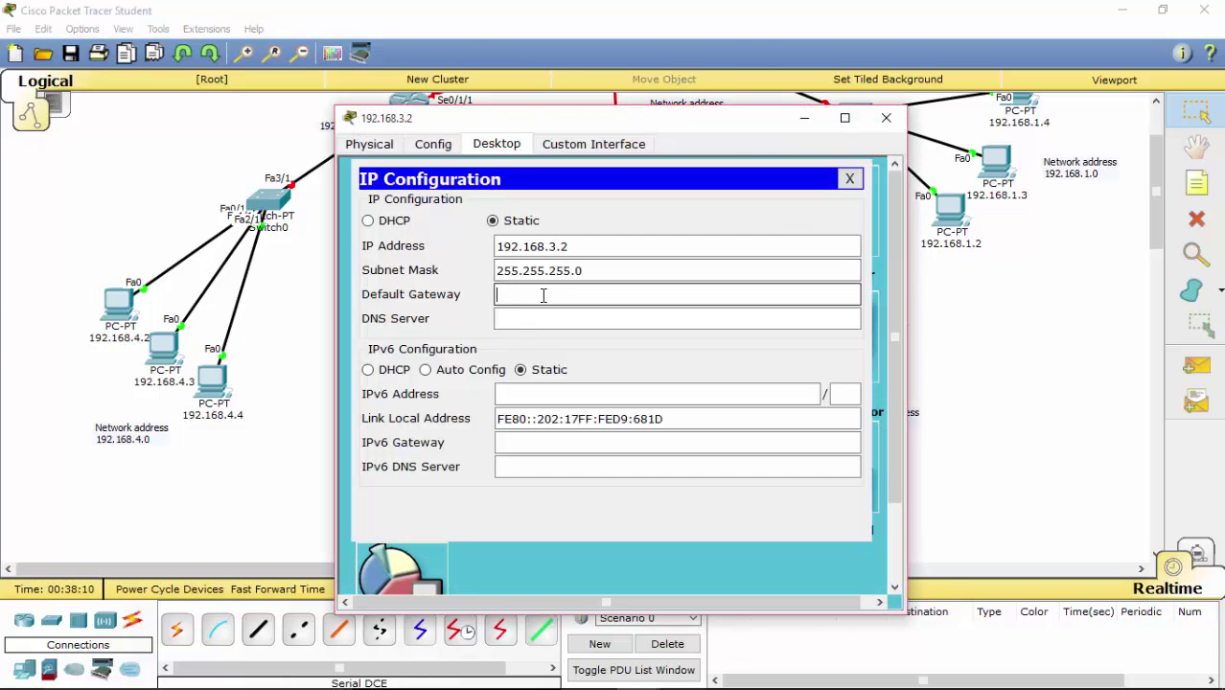
{"action": "key", "text": "ctrl+v"}
{"action": "left_click", "coordinate": [886, 118]}
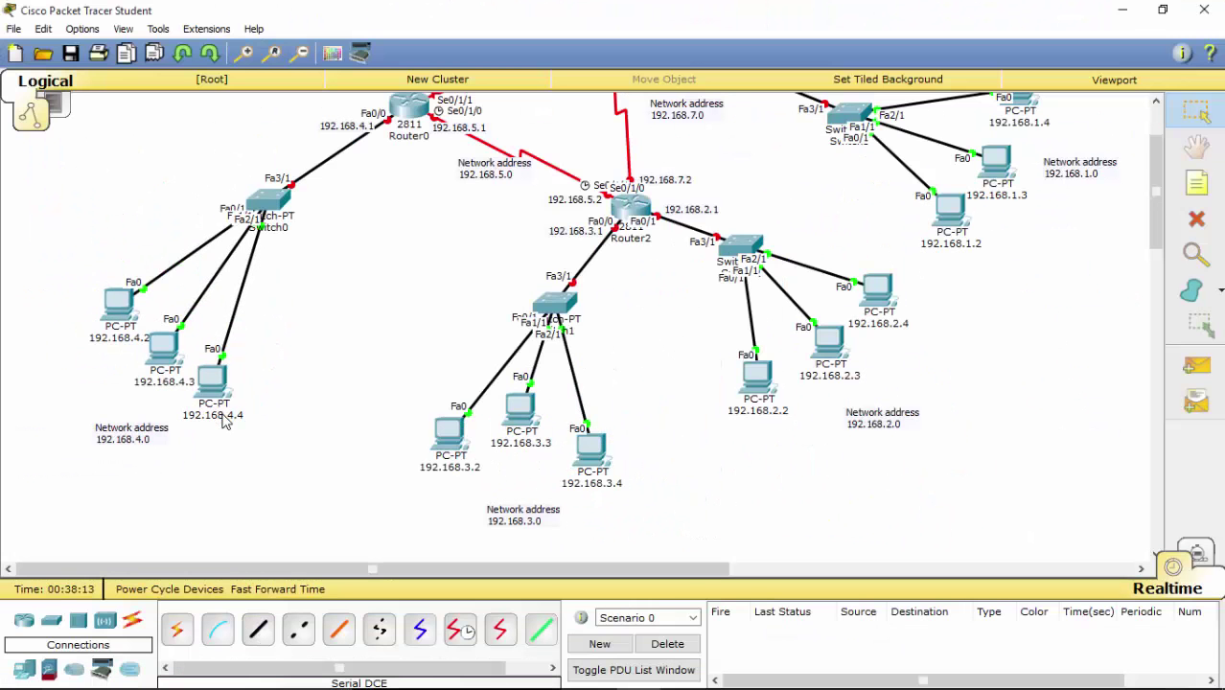
Step: Give PC 192.168.4.4 IP 192.168.4.4 with mask 255.255.255.0
{"action": "left_click", "coordinate": [223, 419]}
{"action": "left_click_drag", "start_coordinate": [269, 420], "coordinate": [167, 416]}
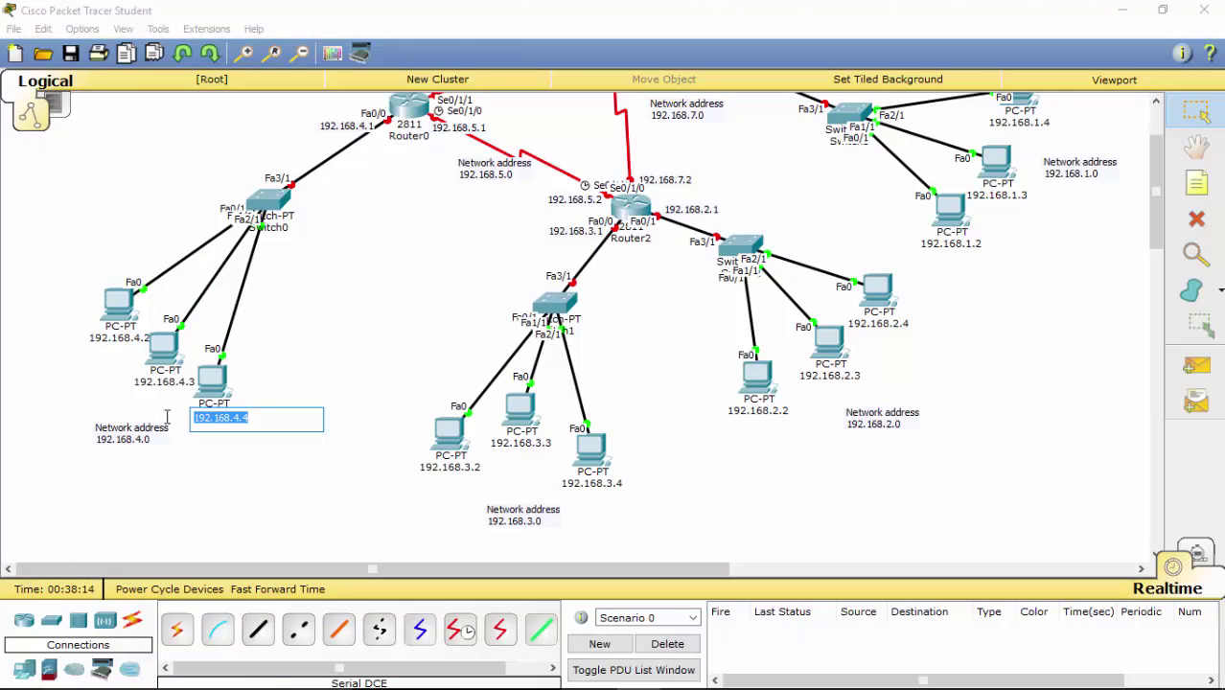
{"action": "left_click", "coordinate": [211, 376]}
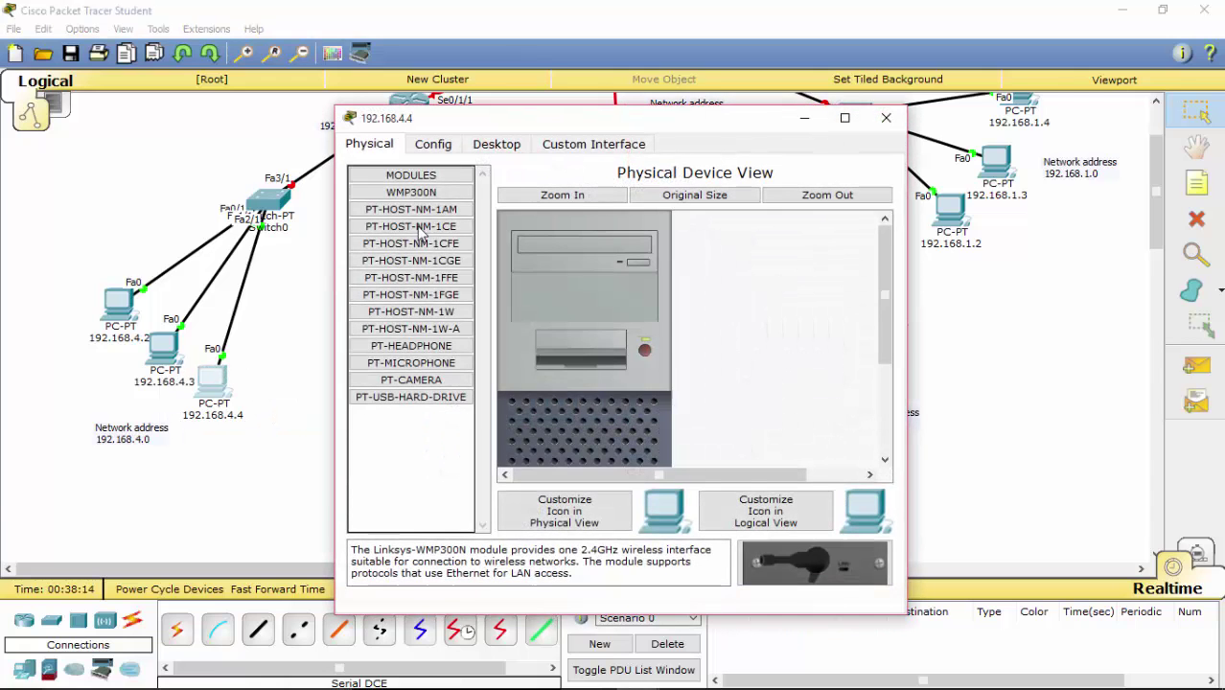
{"action": "left_click", "coordinate": [496, 143]}
{"action": "left_click", "coordinate": [393, 230]}
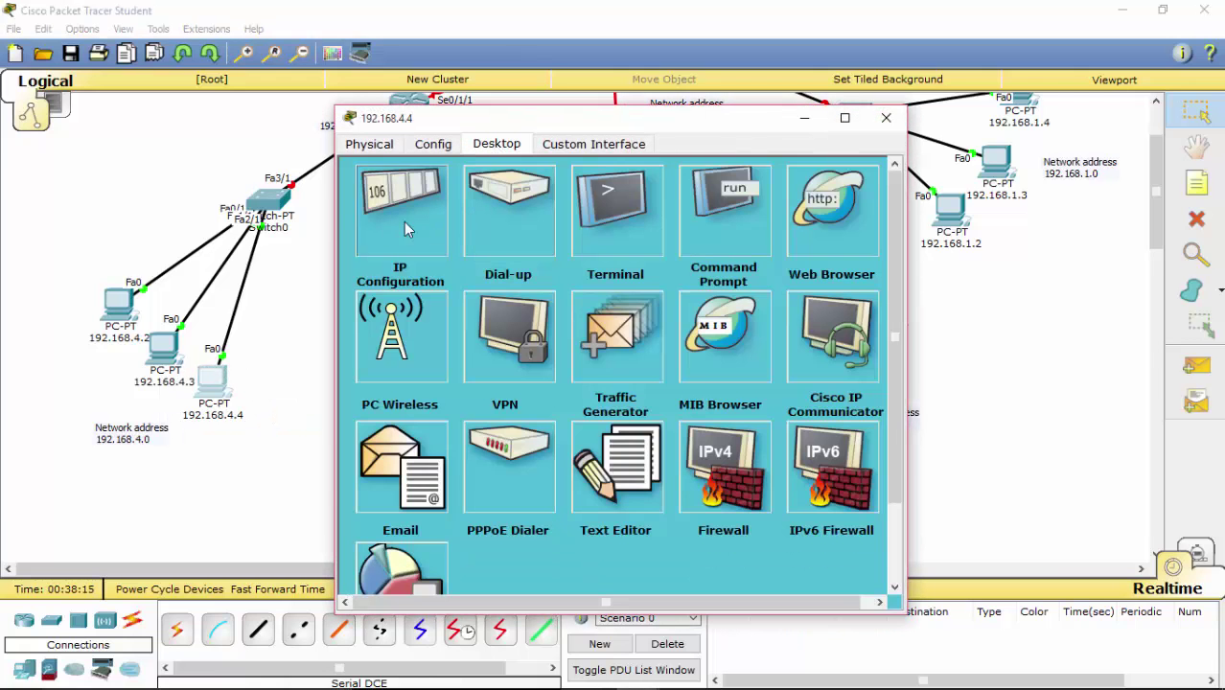
{"action": "left_click", "coordinate": [557, 246]}
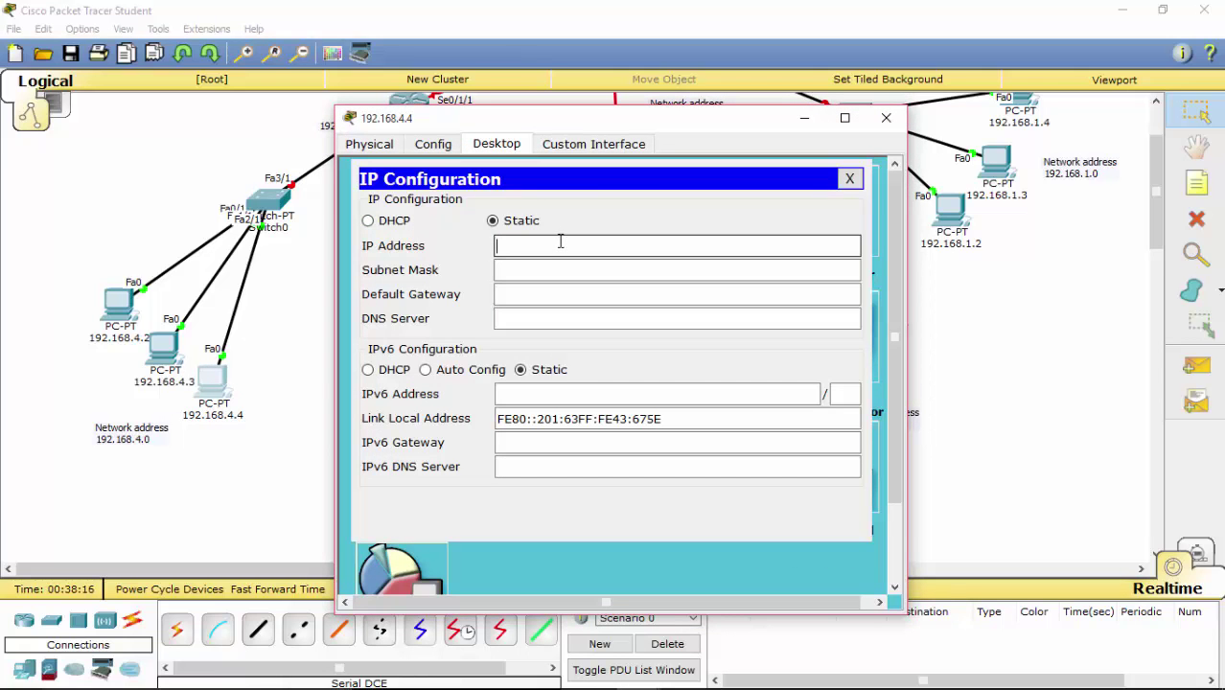
{"action": "type", "text": "192.168.4.4"}
{"action": "left_click", "coordinate": [706, 271]}
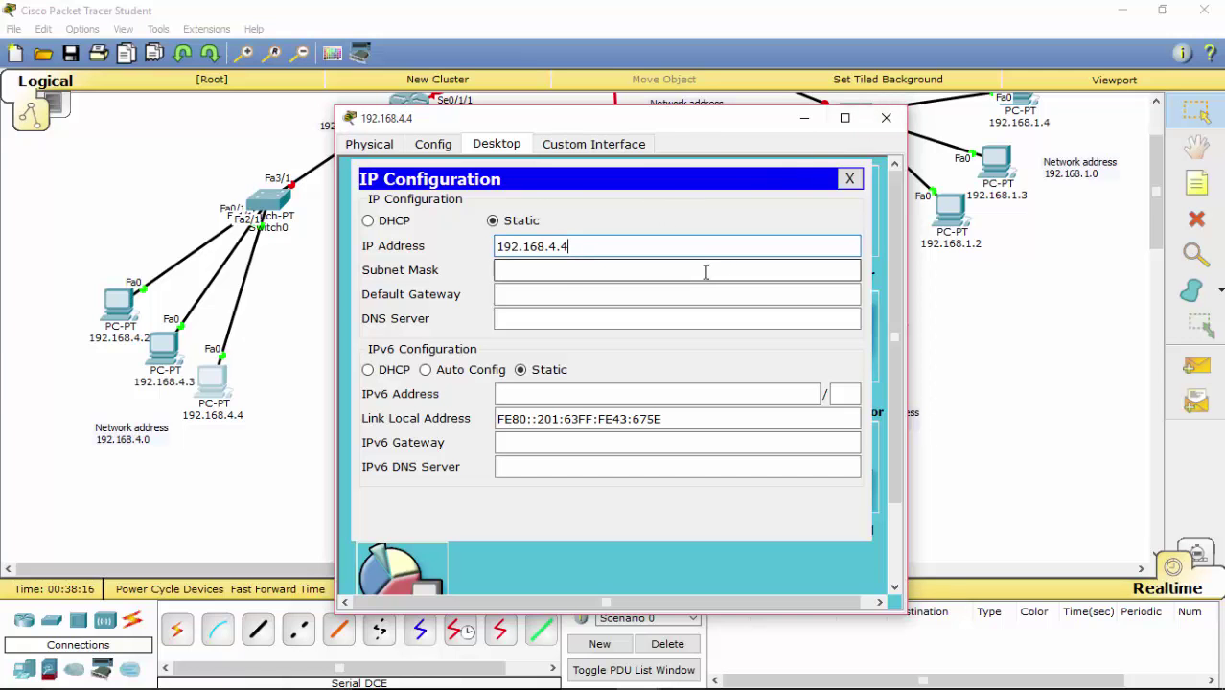
{"action": "left_click", "coordinate": [885, 118]}
Step: Give PC 192.168.4.3 IP 192.168.4.3 with mask 255.255.255.0
{"action": "left_click", "coordinate": [164, 345]}
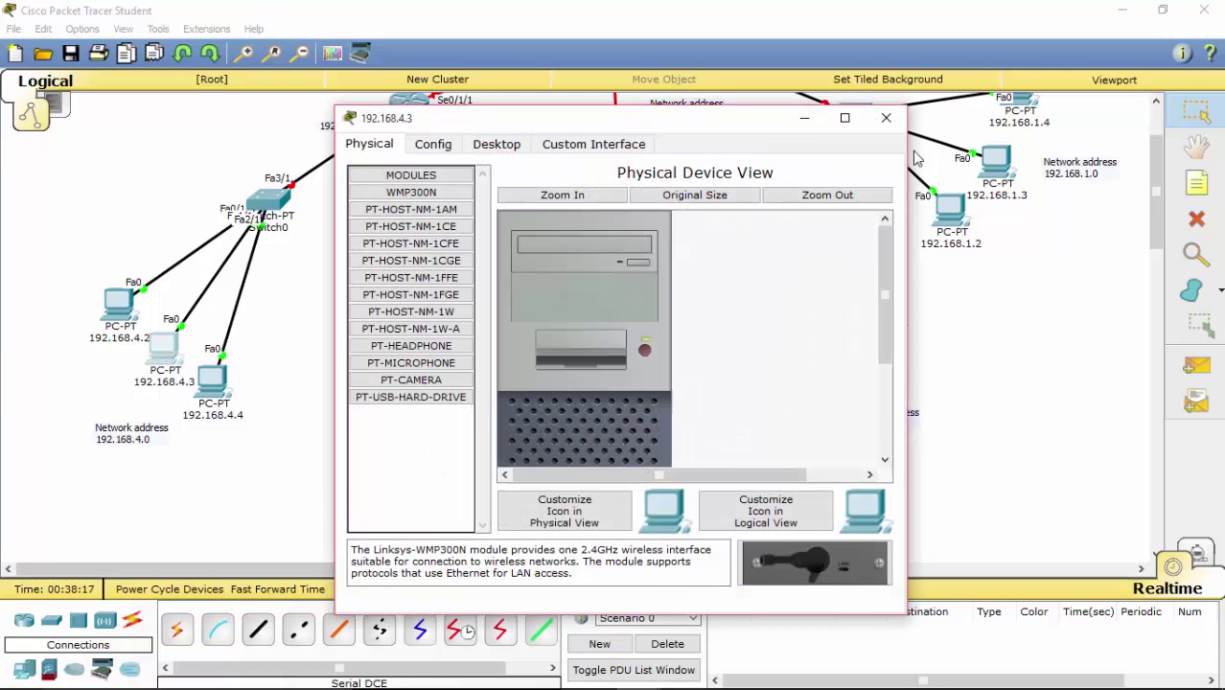
{"action": "left_click", "coordinate": [885, 118]}
{"action": "left_click", "coordinate": [178, 385]}
{"action": "key", "text": "ctrl+c"}
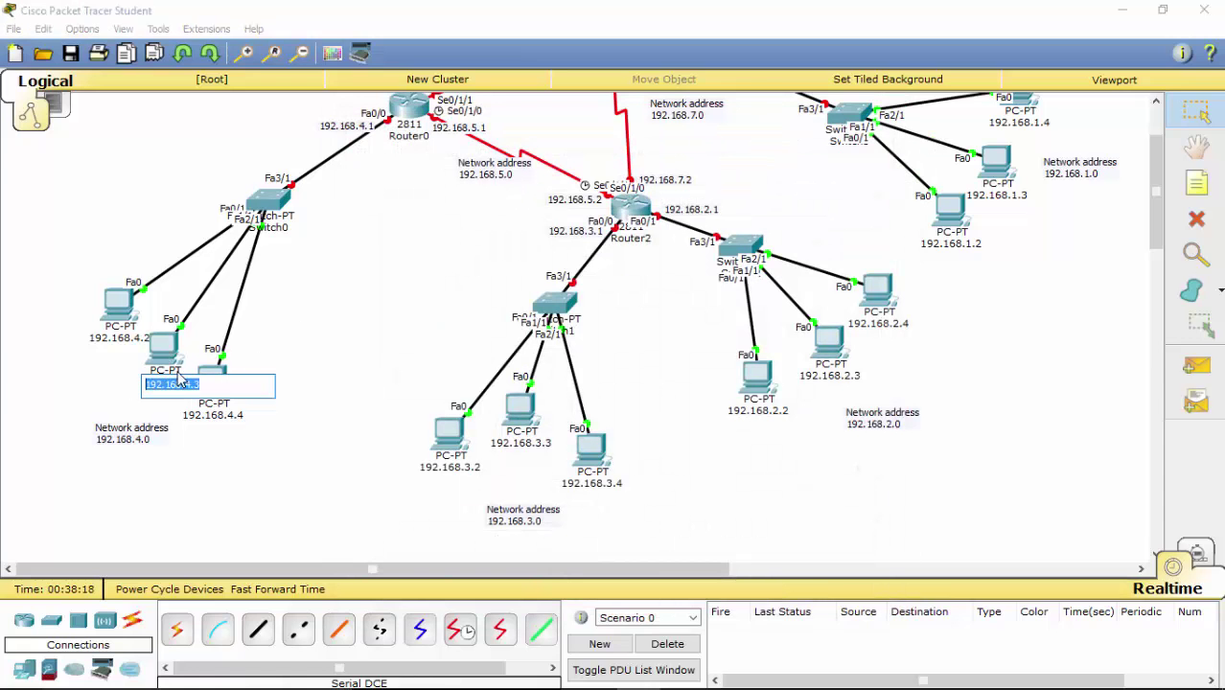
{"action": "left_click", "coordinate": [167, 361]}
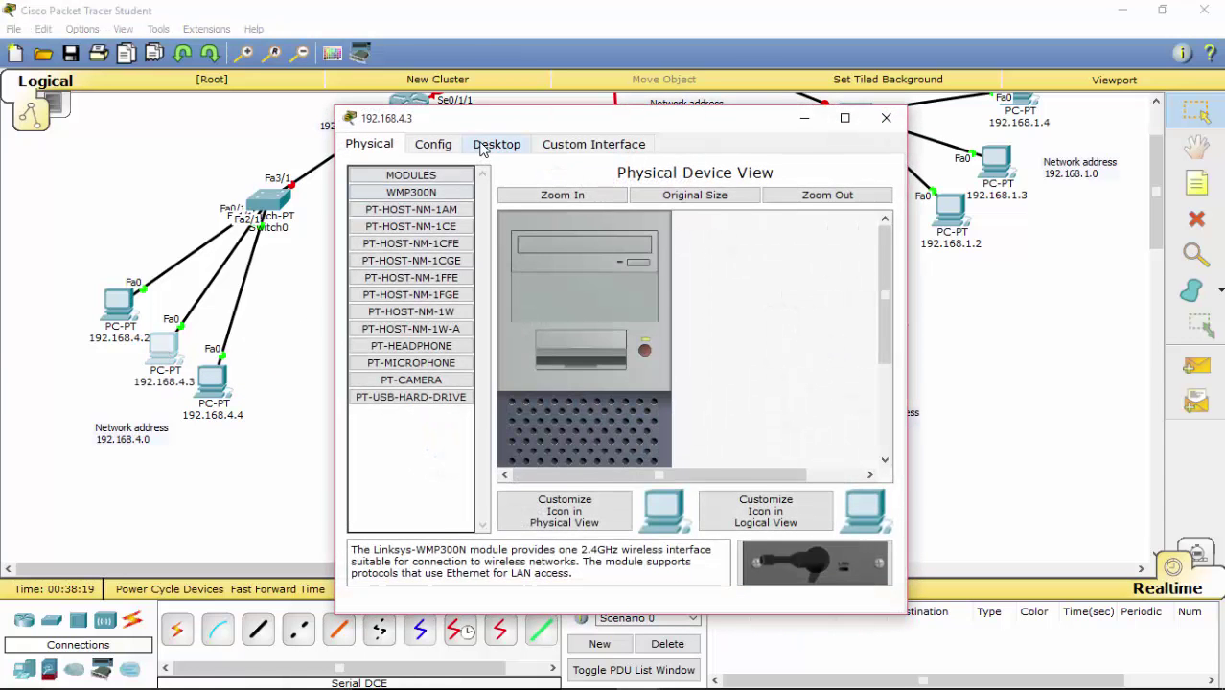
{"action": "left_click", "coordinate": [497, 142]}
{"action": "left_click", "coordinate": [399, 221]}
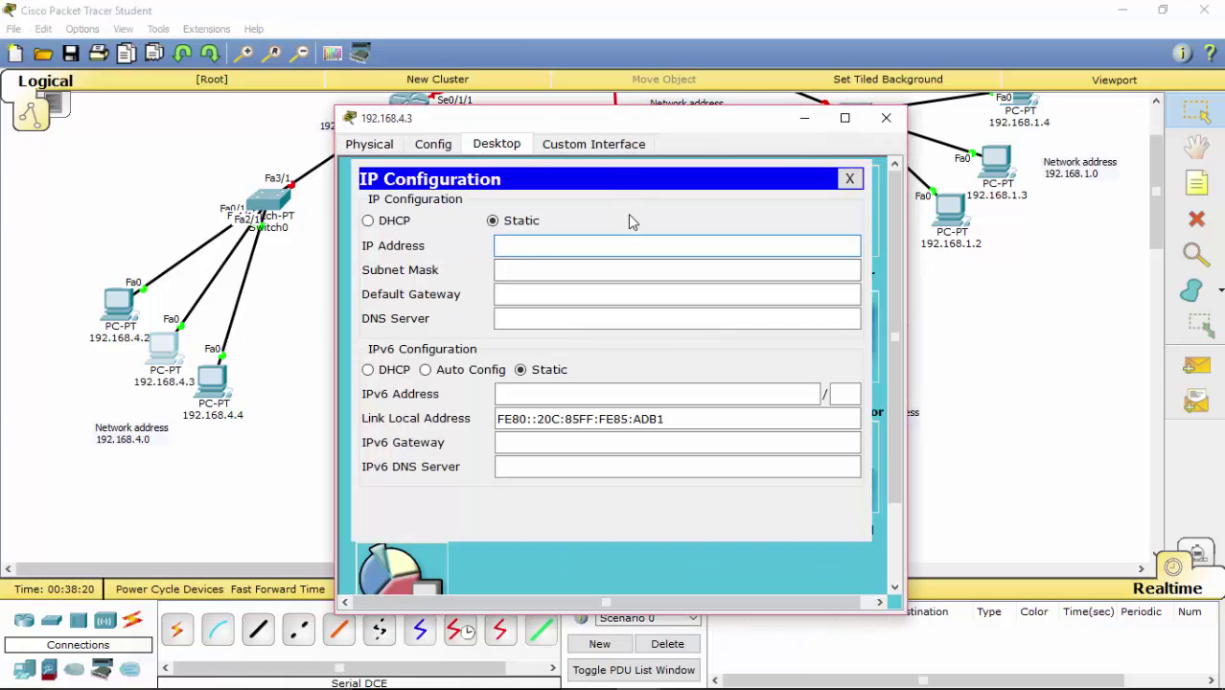
{"action": "left_click", "coordinate": [621, 246]}
{"action": "key", "text": "ctrl+v"}
{"action": "left_click", "coordinate": [623, 270]}
{"action": "left_click", "coordinate": [885, 117]}
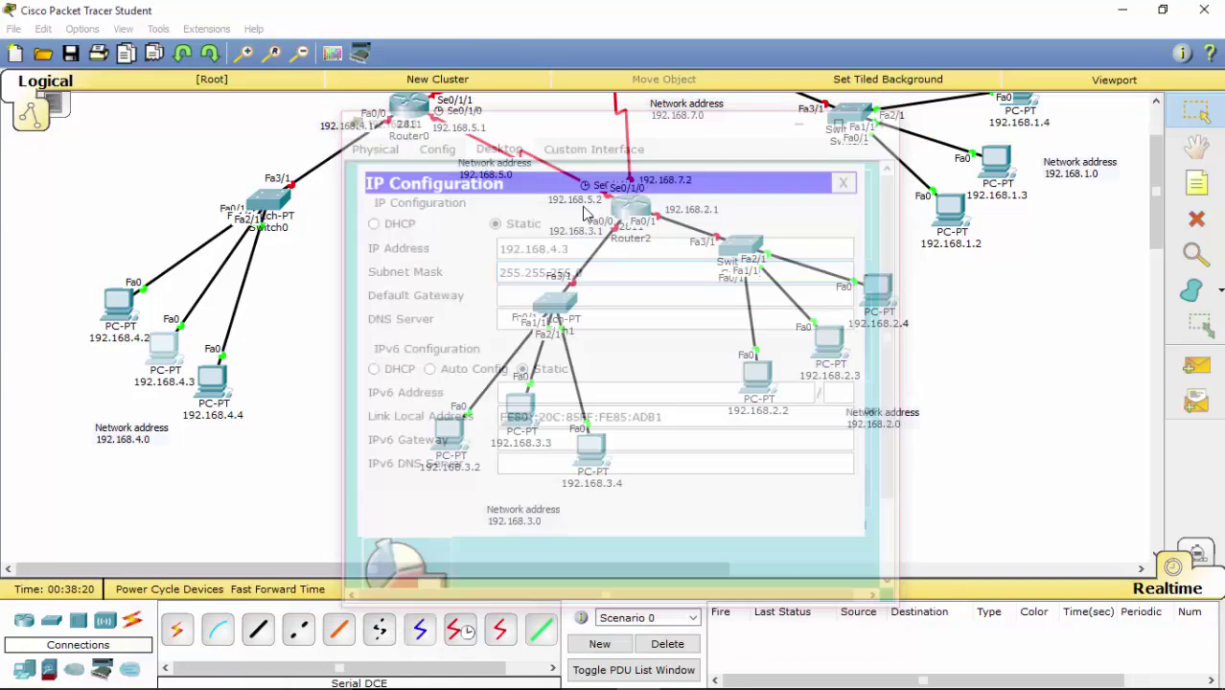
Step: Copy the 192.168.4.2 label and set it as PC 192.168.4.2's IP, mask 255.255.255.0
{"action": "left_click", "coordinate": [152, 337]}
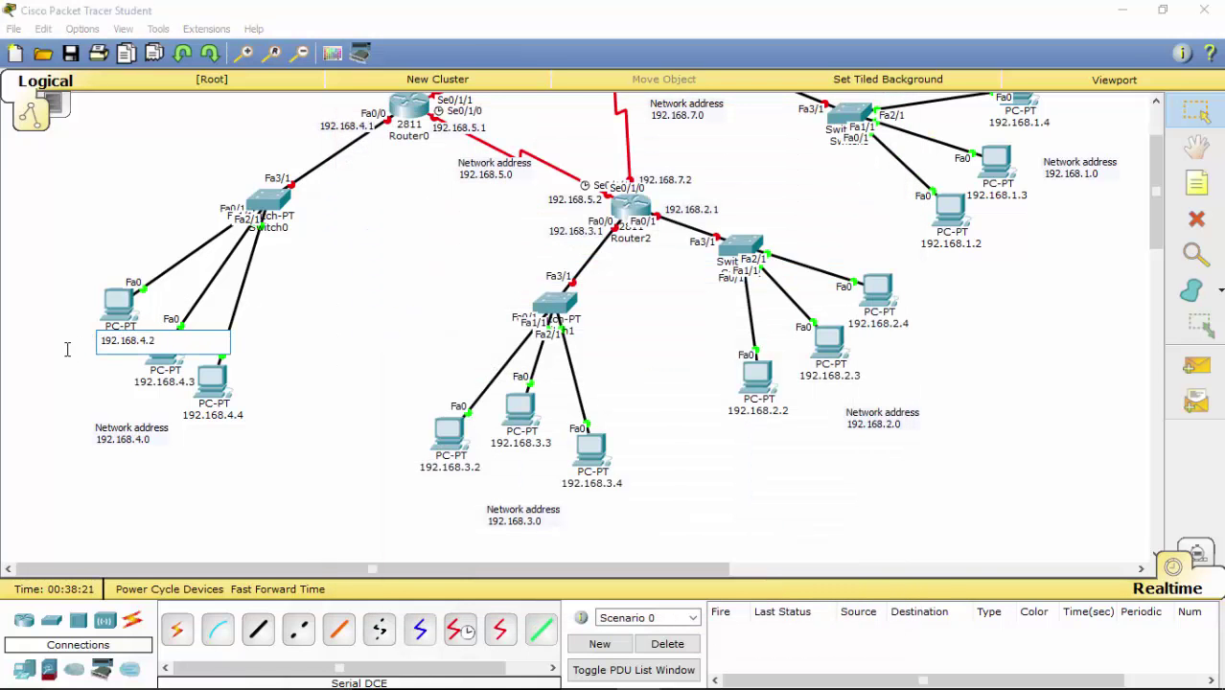
{"action": "left_click_drag", "start_coordinate": [156, 340], "coordinate": [82, 340]}
{"action": "key", "text": "ctrl+c"}
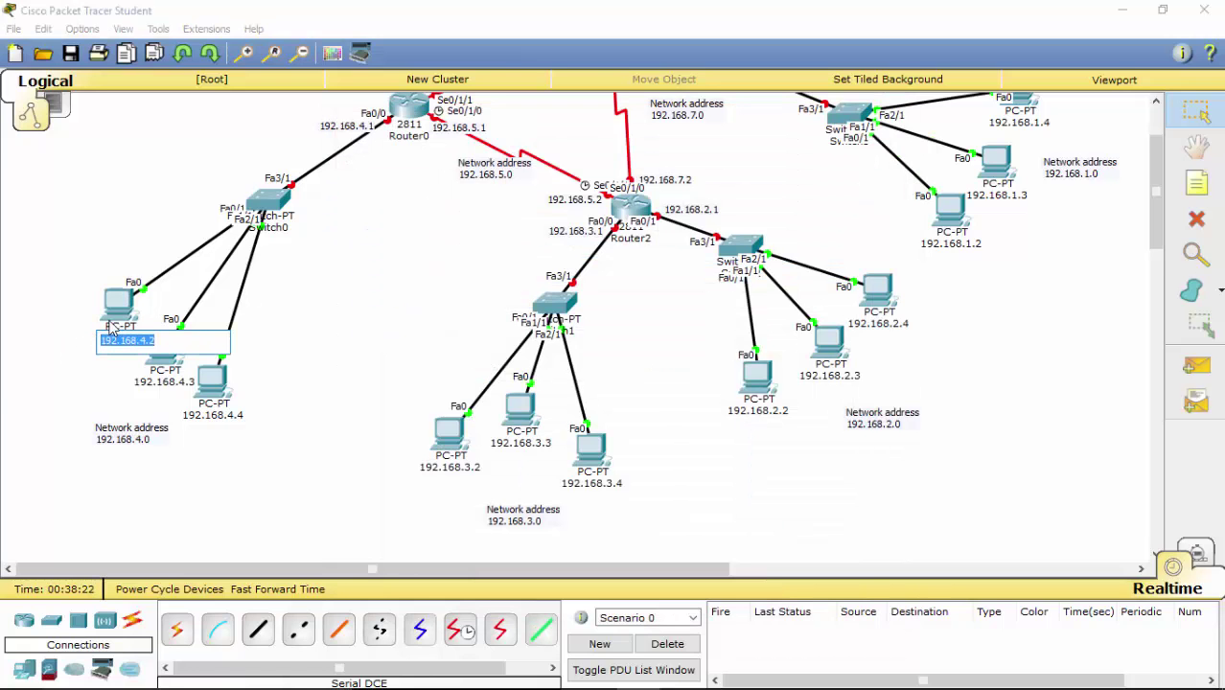
{"action": "left_click", "coordinate": [113, 310]}
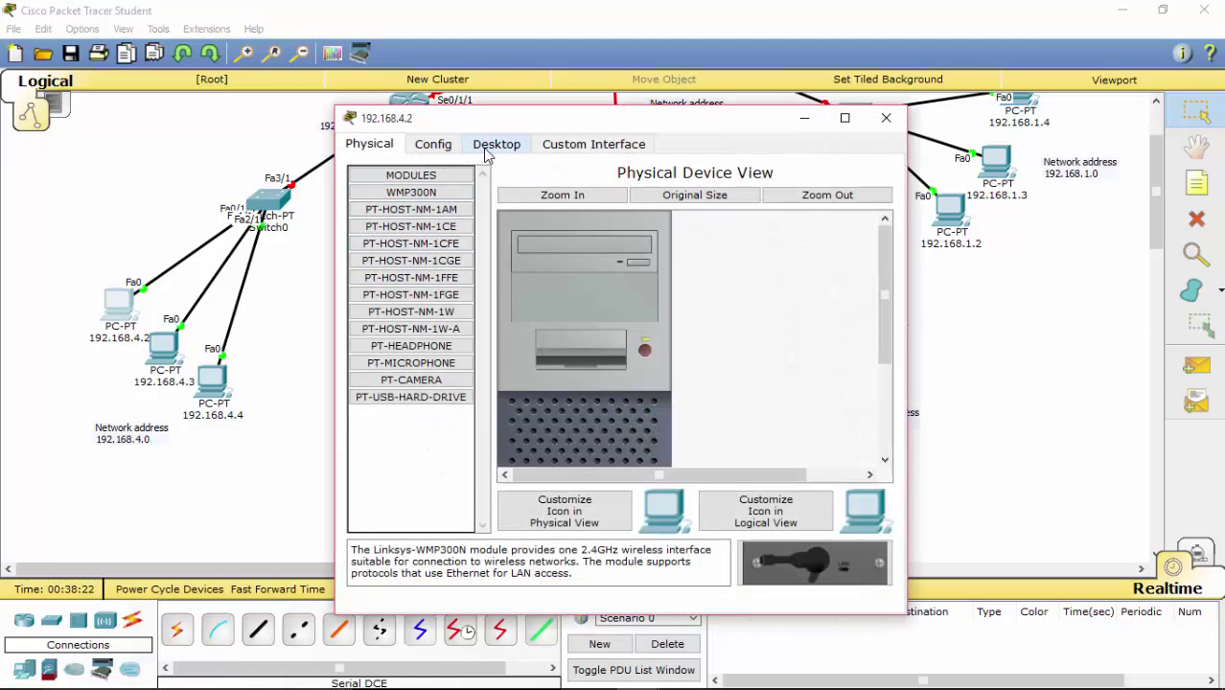
{"action": "left_click", "coordinate": [494, 144]}
{"action": "left_click", "coordinate": [410, 212]}
{"action": "left_click", "coordinate": [632, 245]}
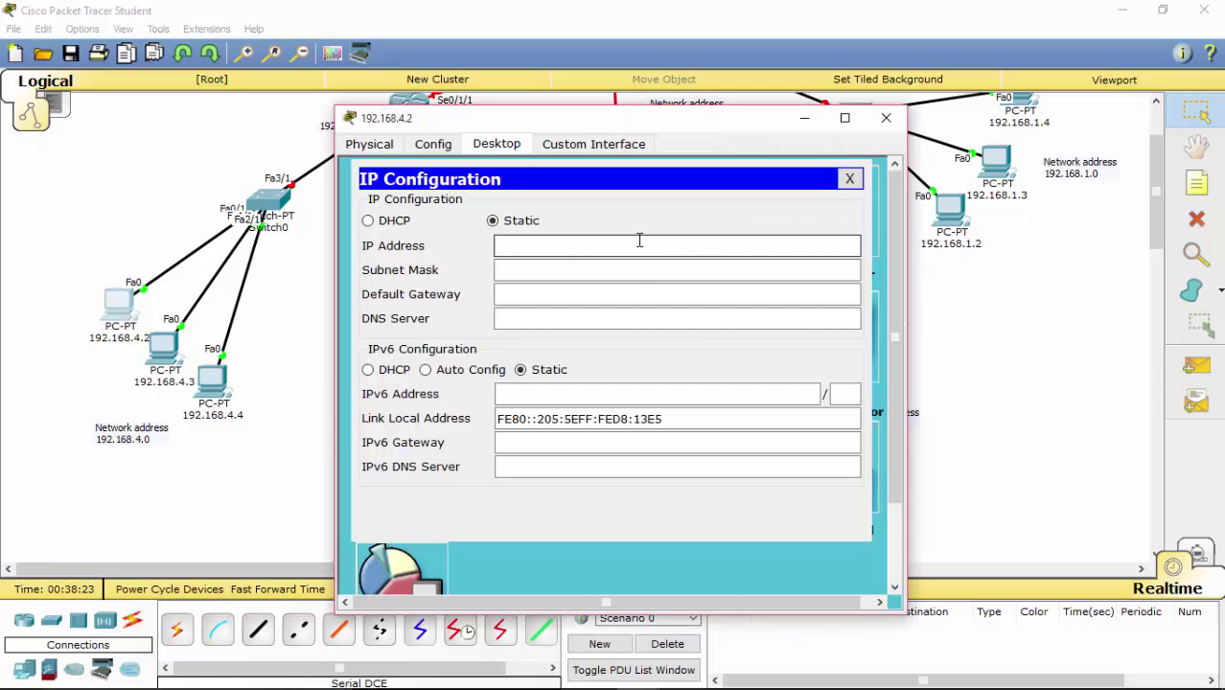
{"action": "key", "text": "ctrl+v"}
{"action": "left_click", "coordinate": [641, 269]}
{"action": "left_click", "coordinate": [886, 117]}
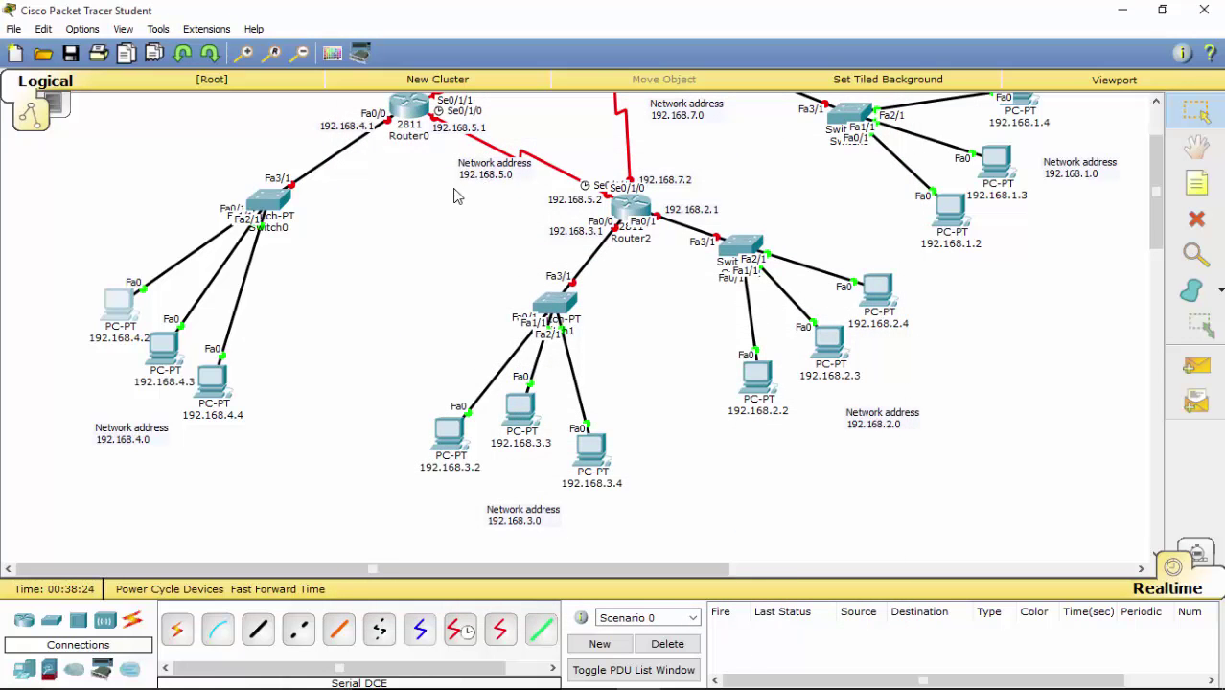
Step: Copy Router0's 192.168.4.1 address and paste it as PC 192.168.4.4's default gateway
{"action": "left_click_drag", "start_coordinate": [294, 136], "coordinate": [382, 138]}
{"action": "mouse_move", "coordinate": [231, 172]}
{"action": "left_mouse_down"}
{"action": "mouse_move", "coordinate": [75, 261]}
{"action": "mouse_move", "coordinate": [123, 412]}
{"action": "mouse_move", "coordinate": [170, 443]}
{"action": "mouse_move", "coordinate": [276, 393]}
{"action": "mouse_move", "coordinate": [125, 216]}
{"action": "left_mouse_up"}
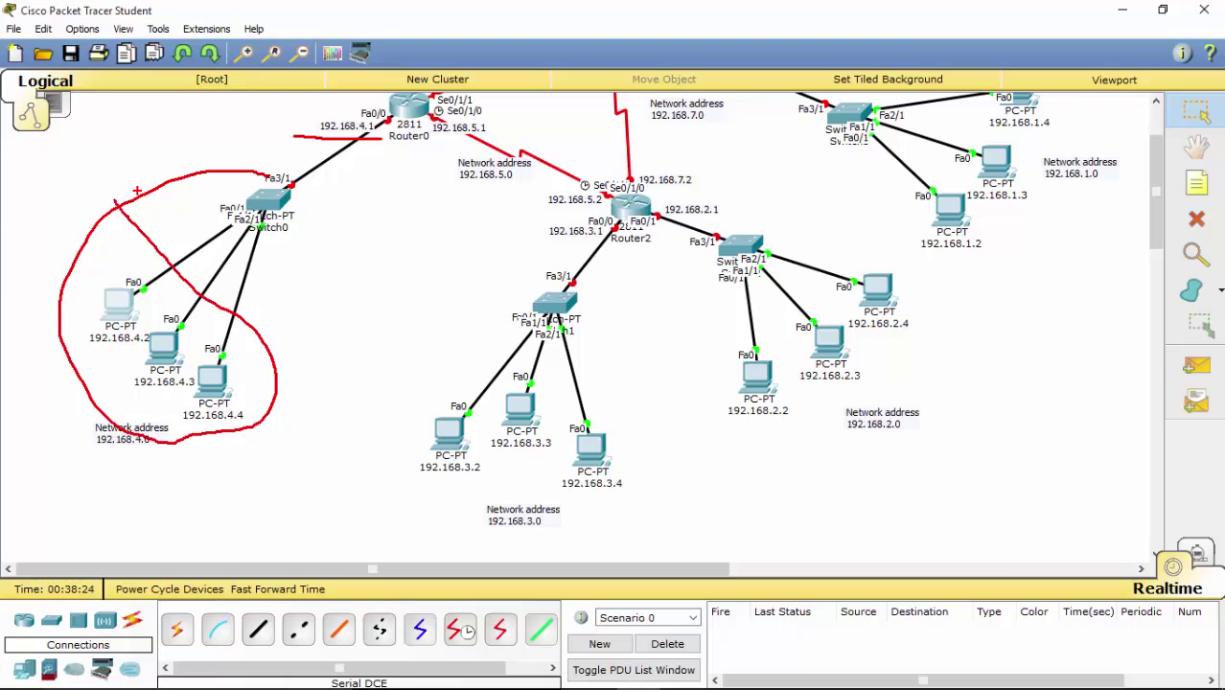
{"action": "key", "text": "Escape"}
{"action": "double_click", "coordinate": [374, 128]}
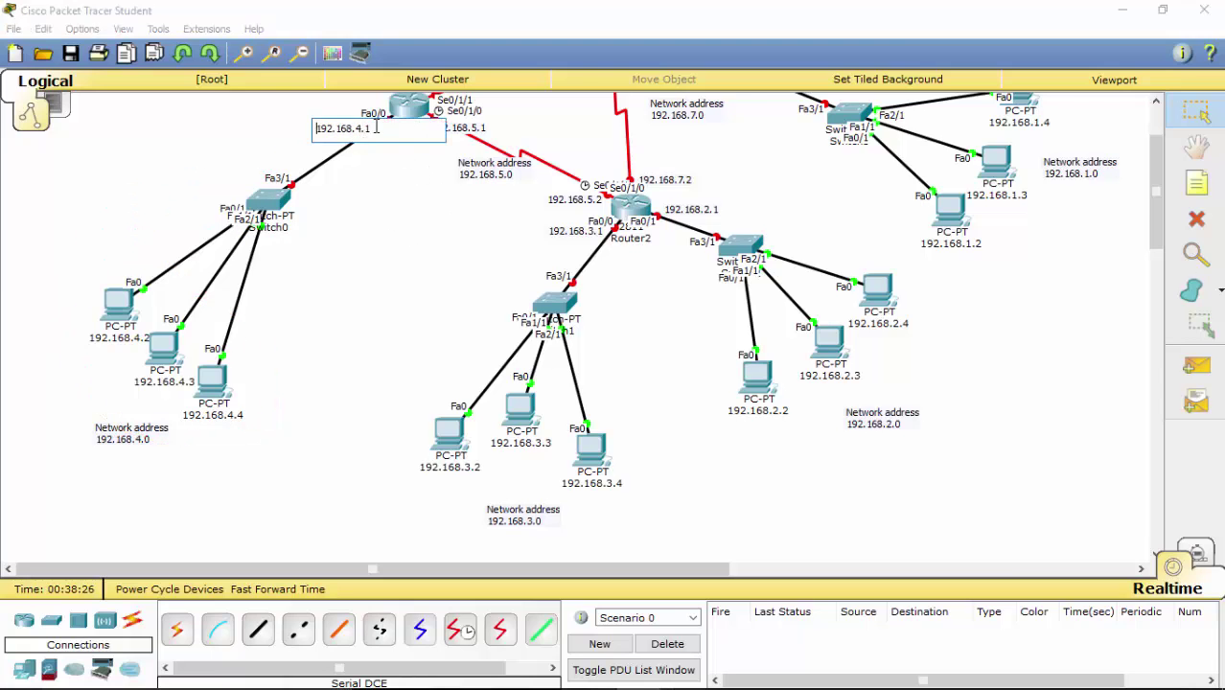
{"action": "left_click_drag", "start_coordinate": [376, 127], "coordinate": [287, 125]}
{"action": "key", "text": "ctrl+c"}
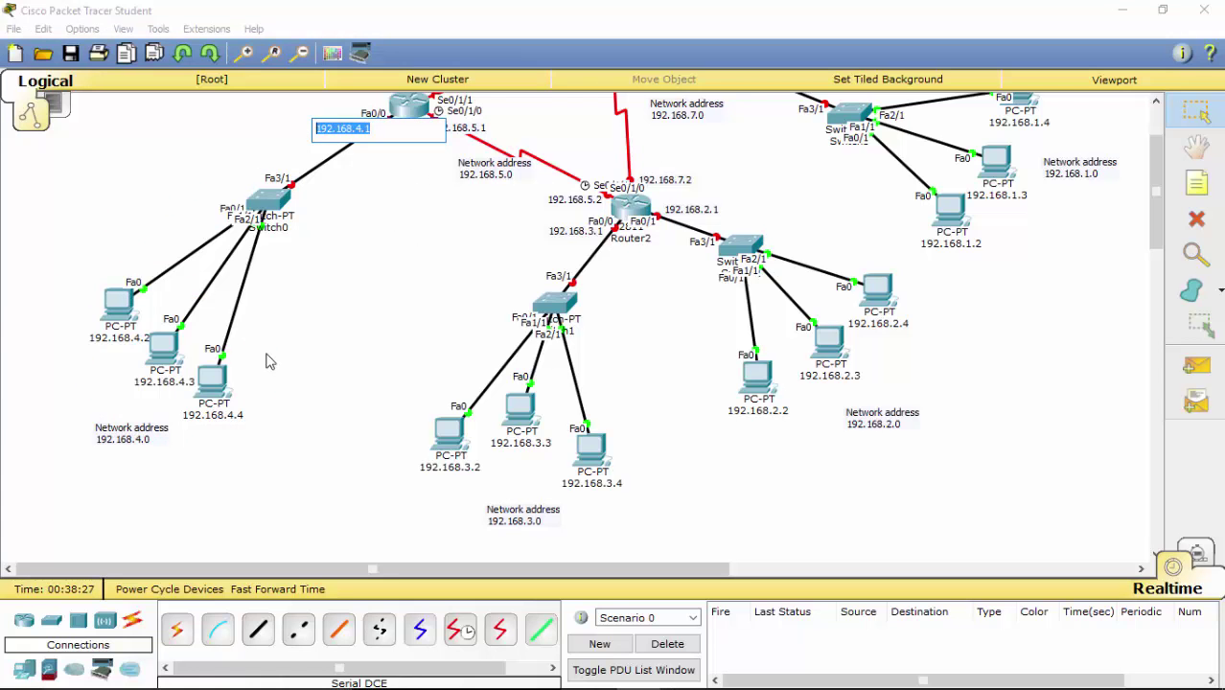
{"action": "left_click", "coordinate": [215, 383]}
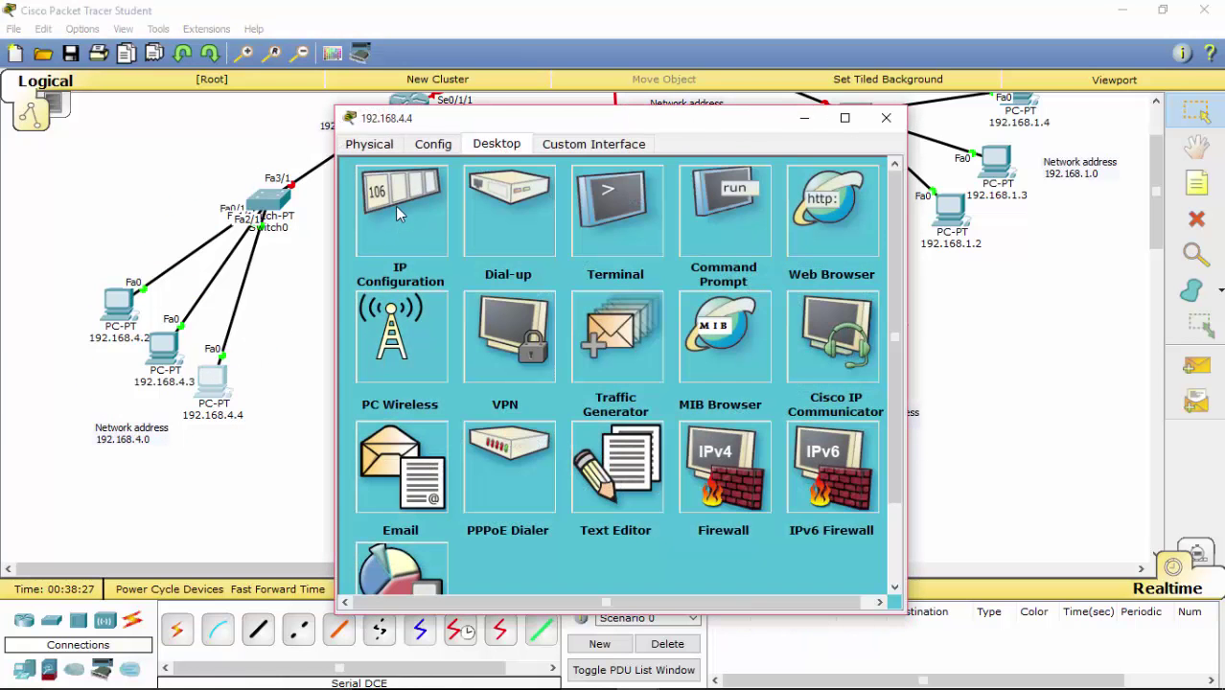
{"action": "left_click", "coordinate": [400, 214]}
{"action": "left_click", "coordinate": [534, 293]}
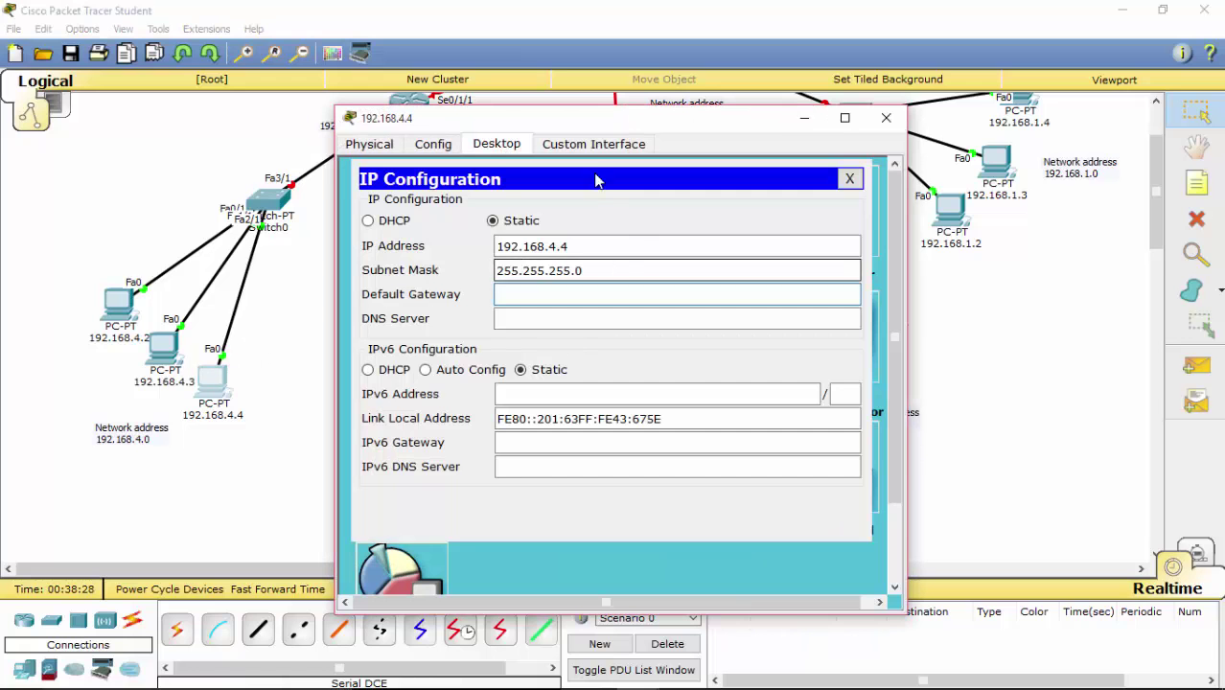
{"action": "key", "text": "ctrl+v"}
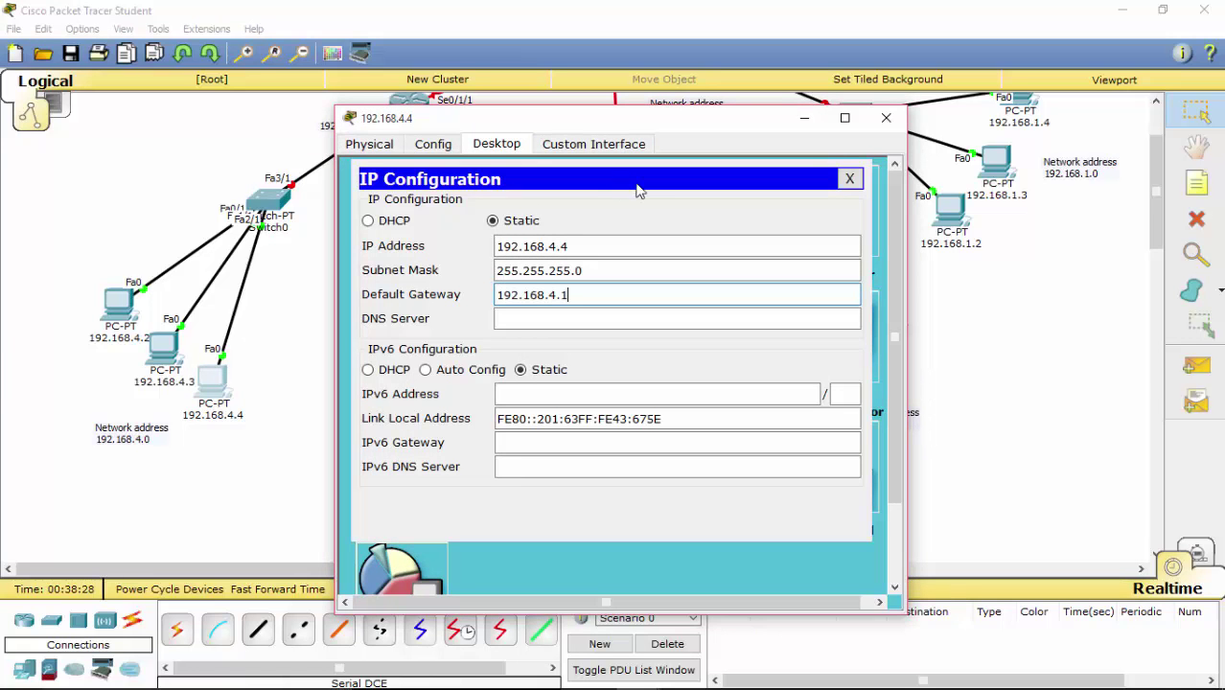
{"action": "left_click", "coordinate": [886, 119]}
Step: Set default gateway 192.168.4.1 on PCs 192.168.4.3 and 192.168.4.2
{"action": "left_click", "coordinate": [163, 345]}
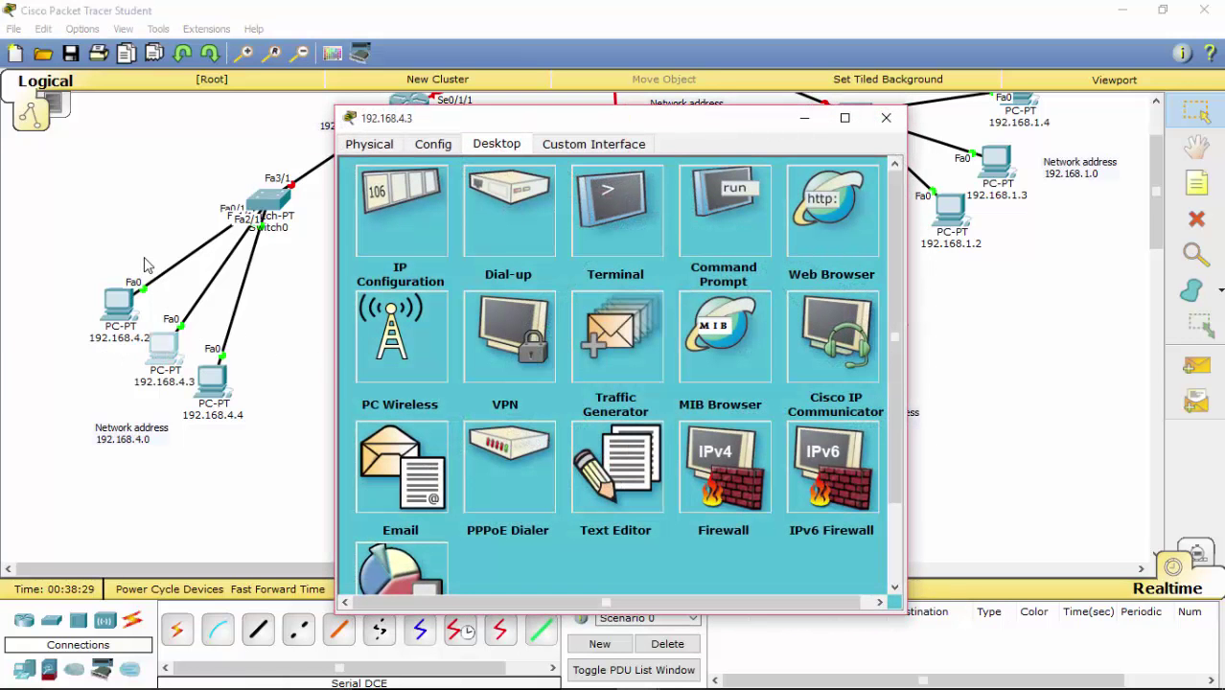
{"action": "mouse_move", "coordinate": [127, 259]}
{"action": "left_mouse_down"}
{"action": "mouse_move", "coordinate": [75, 367]}
{"action": "mouse_move", "coordinate": [225, 467]}
{"action": "mouse_move", "coordinate": [222, 355]}
{"action": "mouse_move", "coordinate": [161, 274]}
{"action": "mouse_move", "coordinate": [127, 250]}
{"action": "mouse_move", "coordinate": [103, 281]}
{"action": "left_mouse_up"}
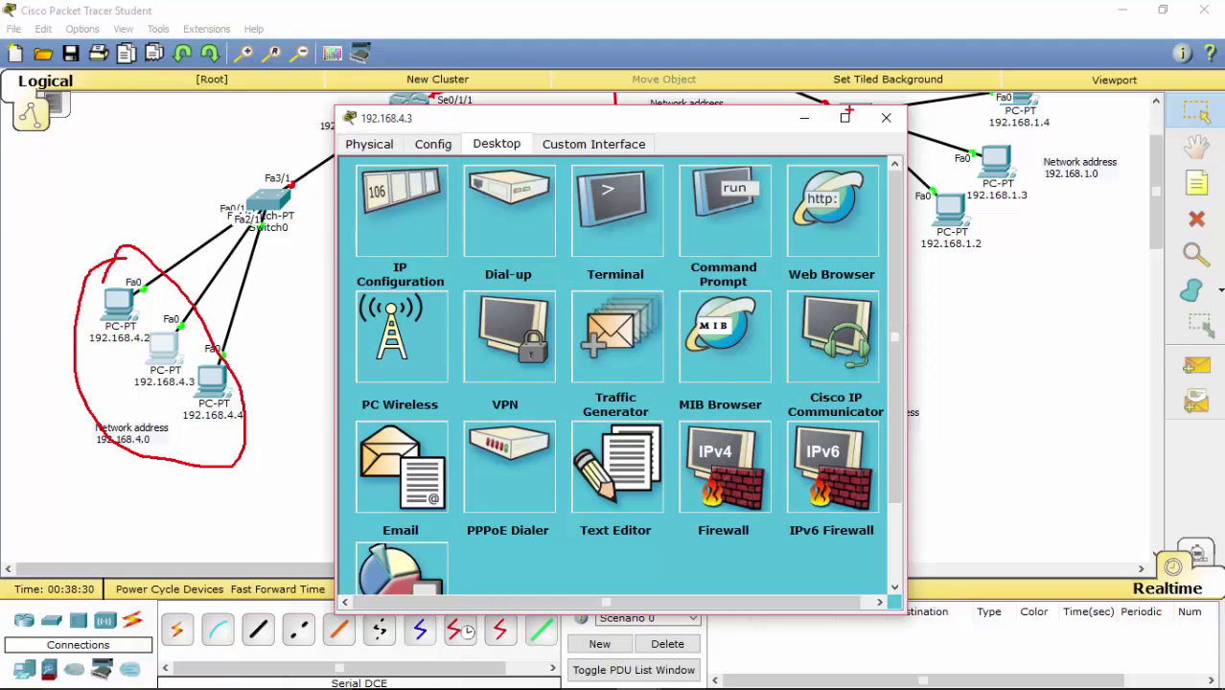
{"action": "key", "text": "Escape"}
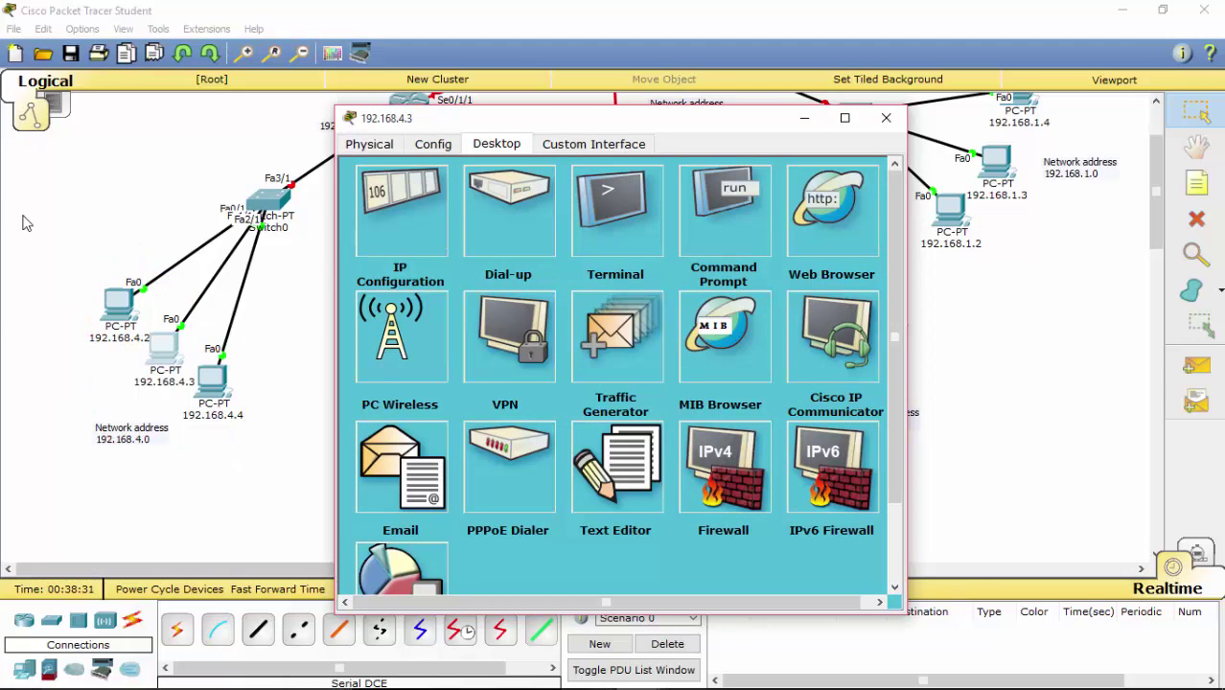
{"action": "left_click", "coordinate": [369, 220]}
{"action": "left_click", "coordinate": [520, 295]}
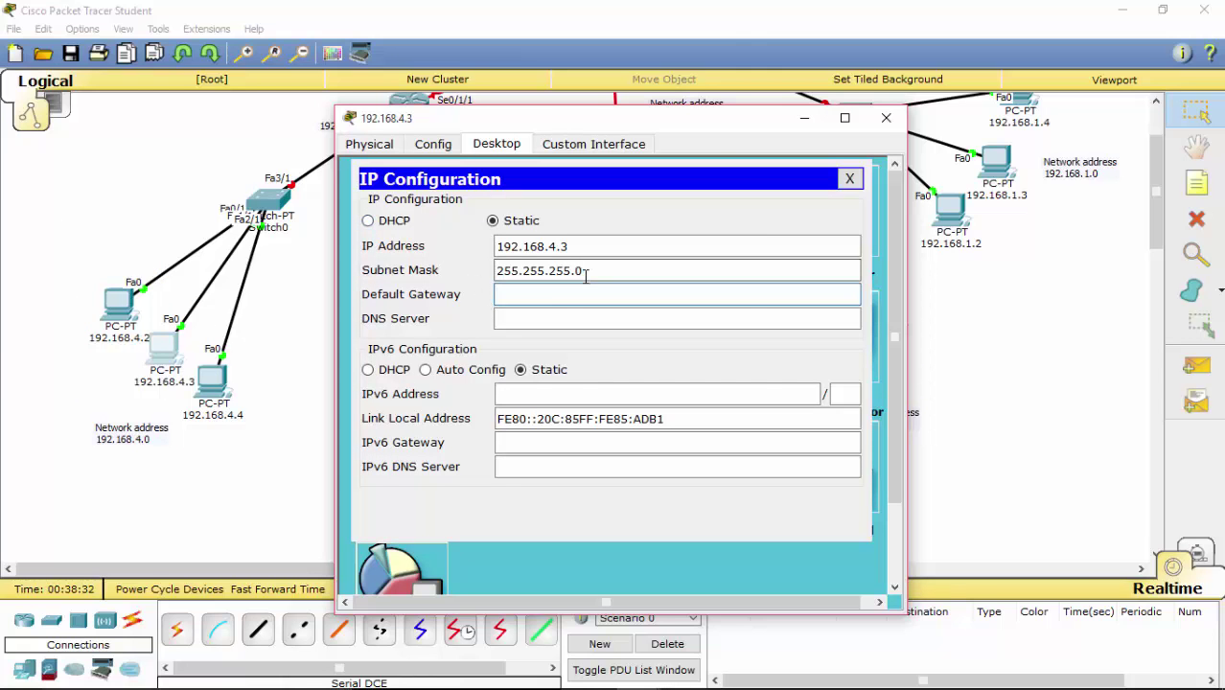
{"action": "type", "text": "192.168.4.1"}
{"action": "left_click", "coordinate": [885, 118]}
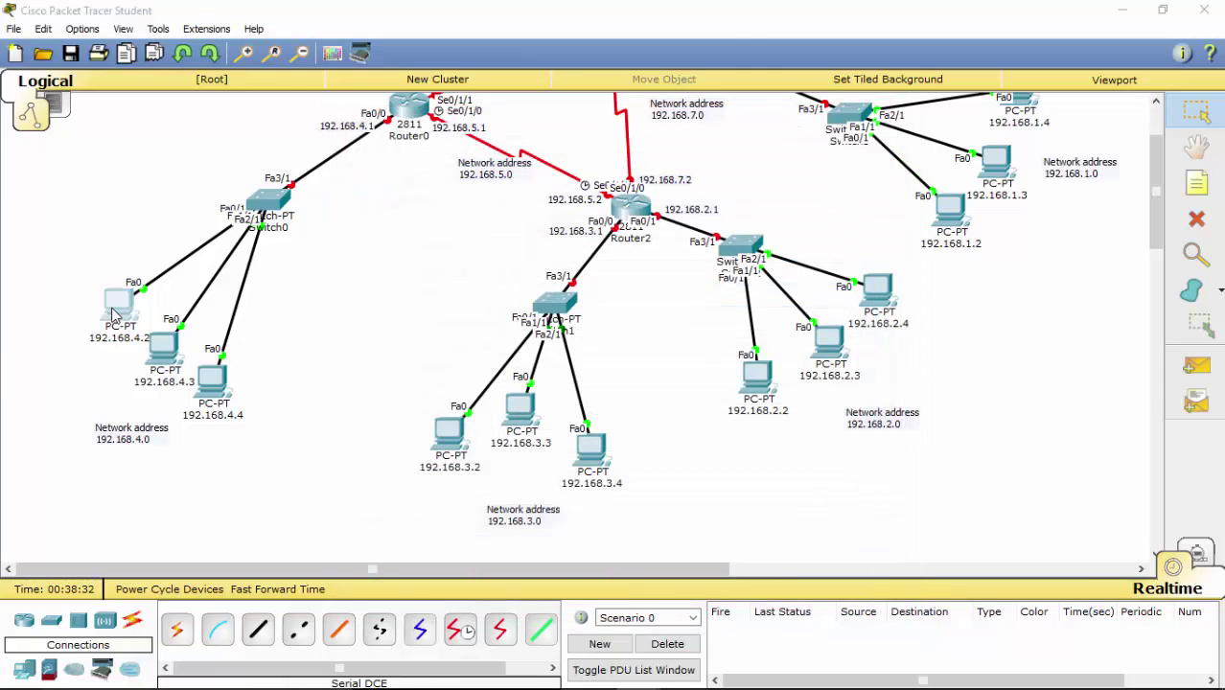
{"action": "left_click", "coordinate": [119, 303]}
{"action": "left_click", "coordinate": [441, 215]}
{"action": "left_click", "coordinate": [609, 295]}
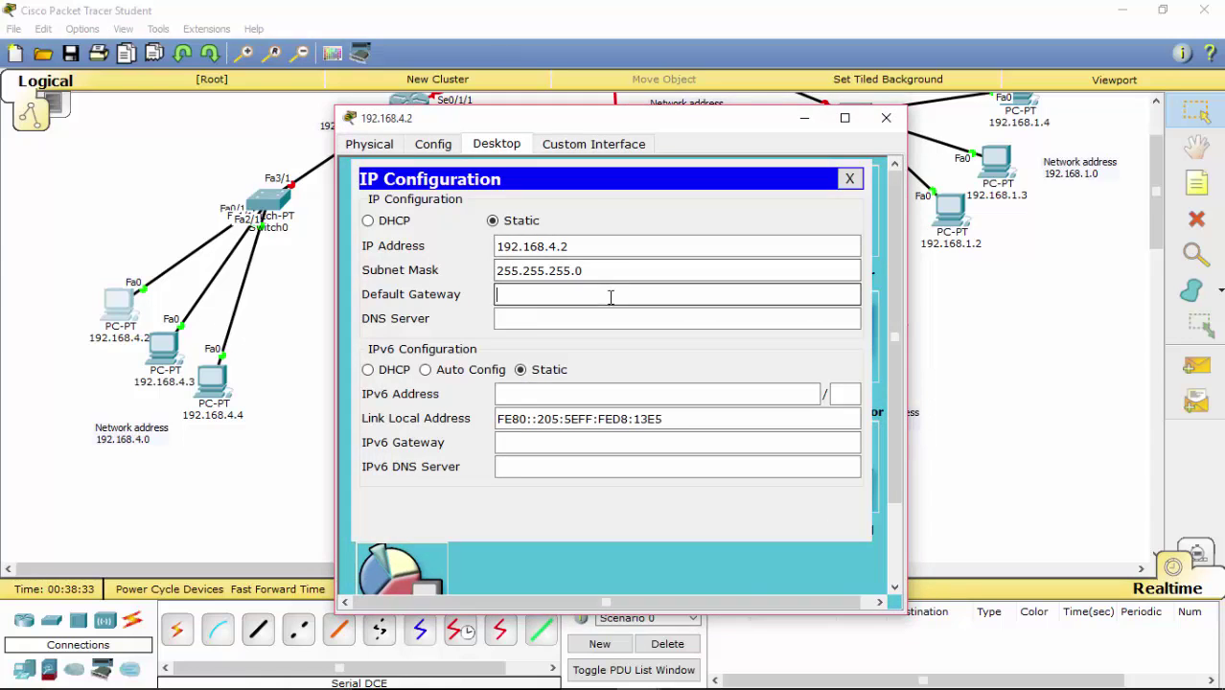
{"action": "type", "text": "192.168.4.1"}
{"action": "left_click", "coordinate": [886, 117]}
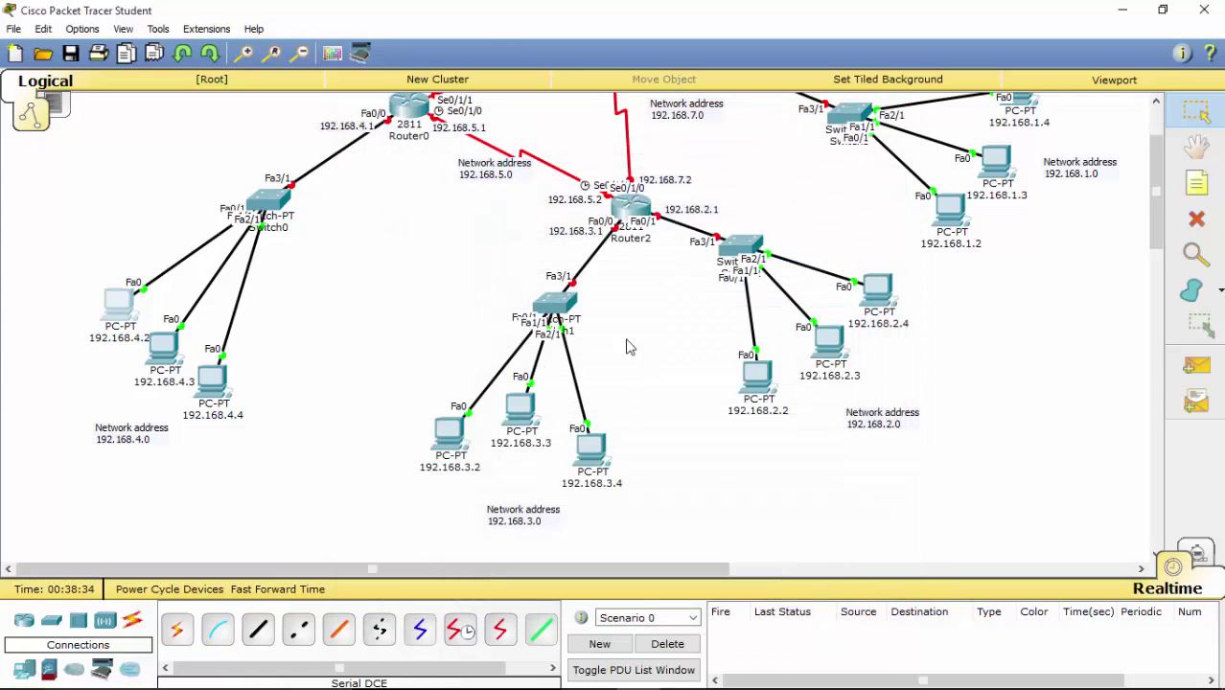
{"action": "left_click_drag", "start_coordinate": [1158, 196], "coordinate": [1160, 137]}
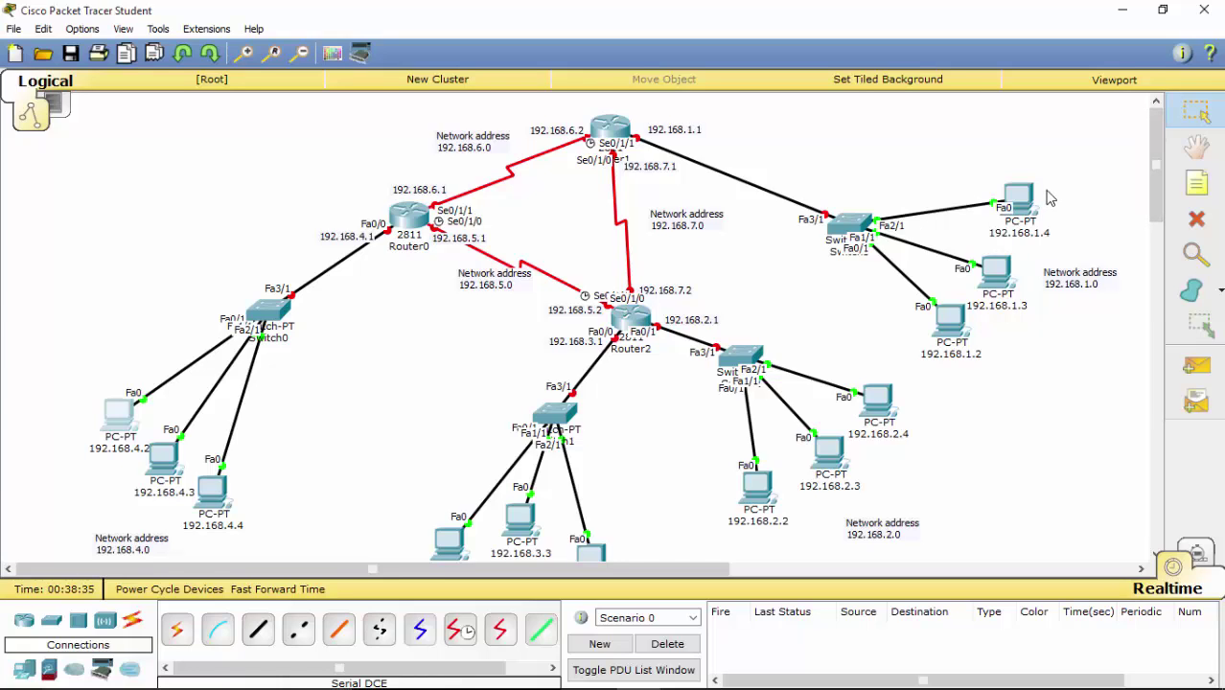
{"action": "mouse_move", "coordinate": [1043, 166]}
{"action": "left_mouse_down"}
{"action": "mouse_move", "coordinate": [935, 207]}
{"action": "mouse_move", "coordinate": [880, 366]}
{"action": "mouse_move", "coordinate": [1021, 285]}
{"action": "mouse_move", "coordinate": [1036, 209]}
{"action": "mouse_move", "coordinate": [1027, 168]}
{"action": "left_mouse_up"}
{"action": "mouse_move", "coordinate": [907, 369]}
{"action": "left_mouse_down"}
{"action": "mouse_move", "coordinate": [846, 380]}
{"action": "mouse_move", "coordinate": [753, 456]}
{"action": "mouse_move", "coordinate": [771, 486]}
{"action": "mouse_move", "coordinate": [887, 452]}
{"action": "mouse_move", "coordinate": [891, 397]}
{"action": "left_mouse_up"}
{"action": "mouse_move", "coordinate": [556, 481]}
{"action": "left_mouse_down"}
{"action": "mouse_move", "coordinate": [452, 577]}
{"action": "mouse_move", "coordinate": [642, 577]}
{"action": "mouse_move", "coordinate": [508, 472]}
{"action": "left_mouse_up"}
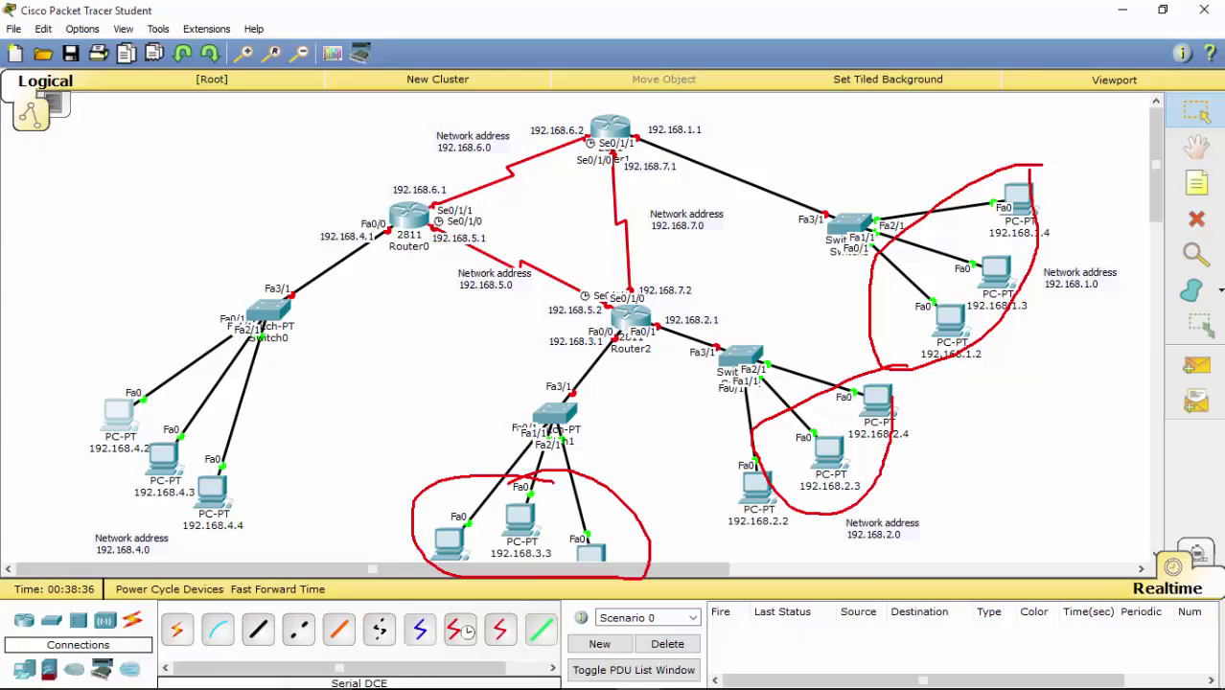
{"action": "mouse_move", "coordinate": [185, 361]}
{"action": "left_mouse_down"}
{"action": "mouse_move", "coordinate": [207, 545]}
{"action": "mouse_move", "coordinate": [279, 516]}
{"action": "mouse_move", "coordinate": [226, 373]}
{"action": "mouse_move", "coordinate": [202, 352]}
{"action": "left_mouse_up"}
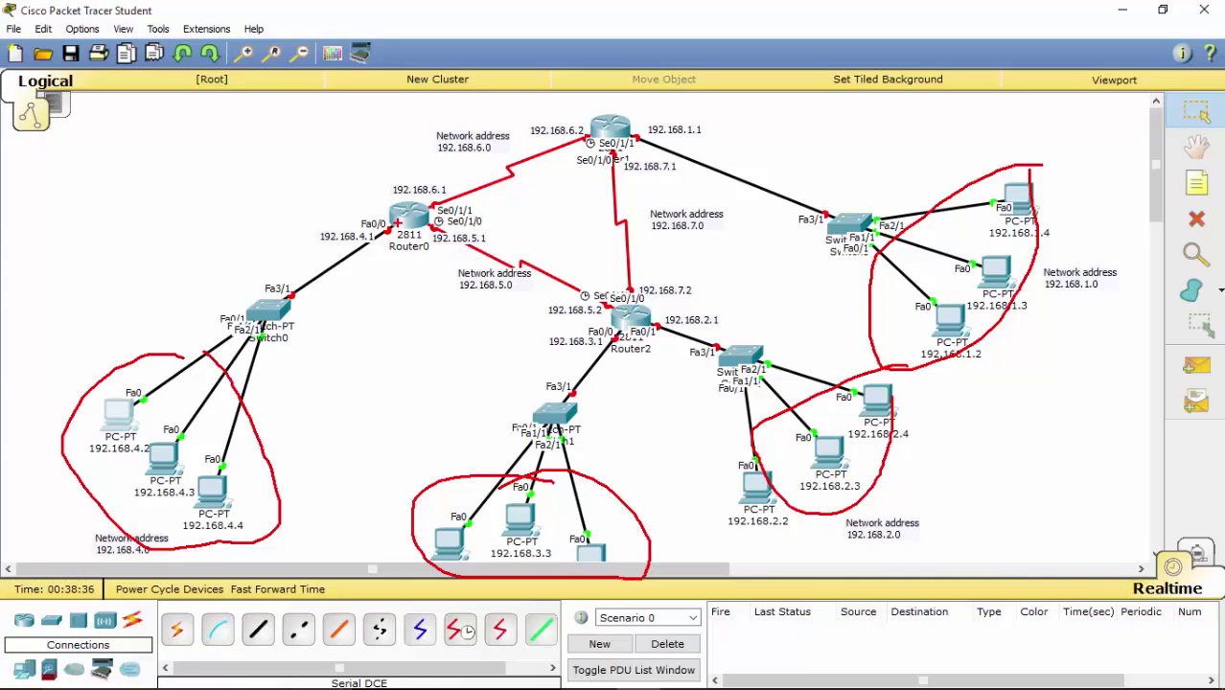
{"action": "mouse_move", "coordinate": [397, 224]}
{"action": "left_mouse_down"}
{"action": "mouse_move", "coordinate": [337, 211]}
{"action": "mouse_move", "coordinate": [334, 272]}
{"action": "mouse_move", "coordinate": [393, 228]}
{"action": "left_mouse_up"}
{"action": "mouse_move", "coordinate": [610, 322]}
{"action": "left_mouse_down"}
{"action": "mouse_move", "coordinate": [561, 356]}
{"action": "mouse_move", "coordinate": [635, 324]}
{"action": "left_mouse_up"}
{"action": "mouse_move", "coordinate": [714, 308]}
{"action": "left_mouse_down"}
{"action": "mouse_move", "coordinate": [658, 328]}
{"action": "mouse_move", "coordinate": [719, 347]}
{"action": "mouse_move", "coordinate": [745, 318]}
{"action": "mouse_move", "coordinate": [690, 301]}
{"action": "left_mouse_up"}
{"action": "mouse_move", "coordinate": [724, 117]}
{"action": "left_mouse_down"}
{"action": "mouse_move", "coordinate": [686, 113]}
{"action": "mouse_move", "coordinate": [631, 134]}
{"action": "mouse_move", "coordinate": [658, 158]}
{"action": "mouse_move", "coordinate": [719, 119]}
{"action": "left_mouse_up"}
{"action": "mouse_move", "coordinate": [577, 112]}
{"action": "left_mouse_down"}
{"action": "mouse_move", "coordinate": [532, 128]}
{"action": "mouse_move", "coordinate": [551, 165]}
{"action": "mouse_move", "coordinate": [607, 115]}
{"action": "left_mouse_up"}
{"action": "mouse_move", "coordinate": [441, 170]}
{"action": "left_mouse_down"}
{"action": "mouse_move", "coordinate": [391, 192]}
{"action": "mouse_move", "coordinate": [461, 216]}
{"action": "mouse_move", "coordinate": [439, 161]}
{"action": "left_mouse_up"}
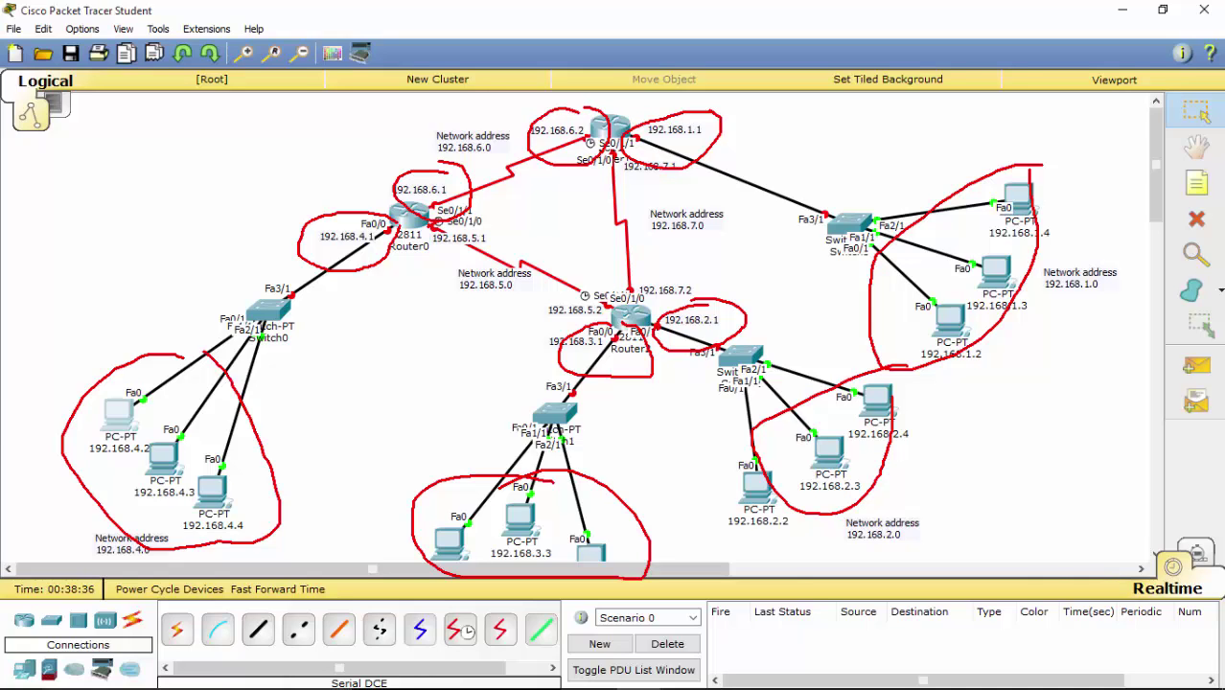
{"action": "mouse_move", "coordinate": [436, 217]}
{"action": "left_mouse_down"}
{"action": "mouse_move", "coordinate": [449, 256]}
{"action": "mouse_move", "coordinate": [503, 253]}
{"action": "mouse_move", "coordinate": [481, 219]}
{"action": "mouse_move", "coordinate": [451, 220]}
{"action": "left_mouse_up"}
{"action": "mouse_move", "coordinate": [594, 283]}
{"action": "left_mouse_down"}
{"action": "mouse_move", "coordinate": [607, 319]}
{"action": "mouse_move", "coordinate": [596, 280]}
{"action": "mouse_move", "coordinate": [650, 263]}
{"action": "mouse_move", "coordinate": [619, 299]}
{"action": "mouse_move", "coordinate": [653, 263]}
{"action": "left_mouse_up"}
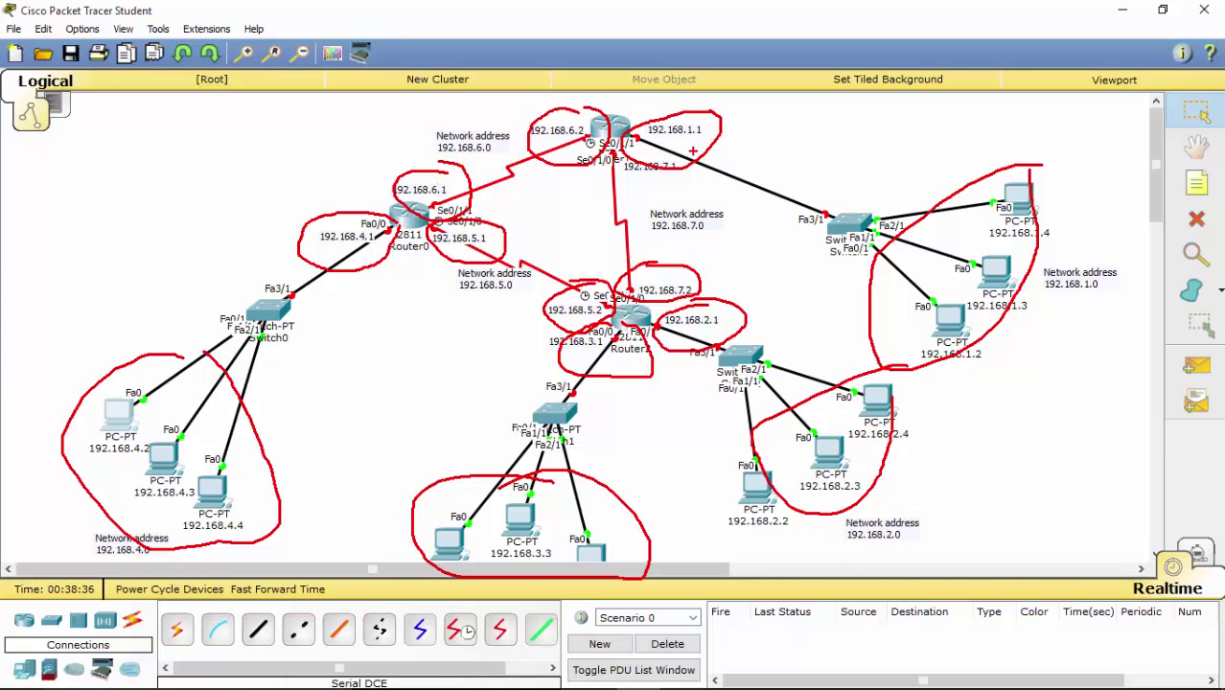
{"action": "key", "text": "Escape"}
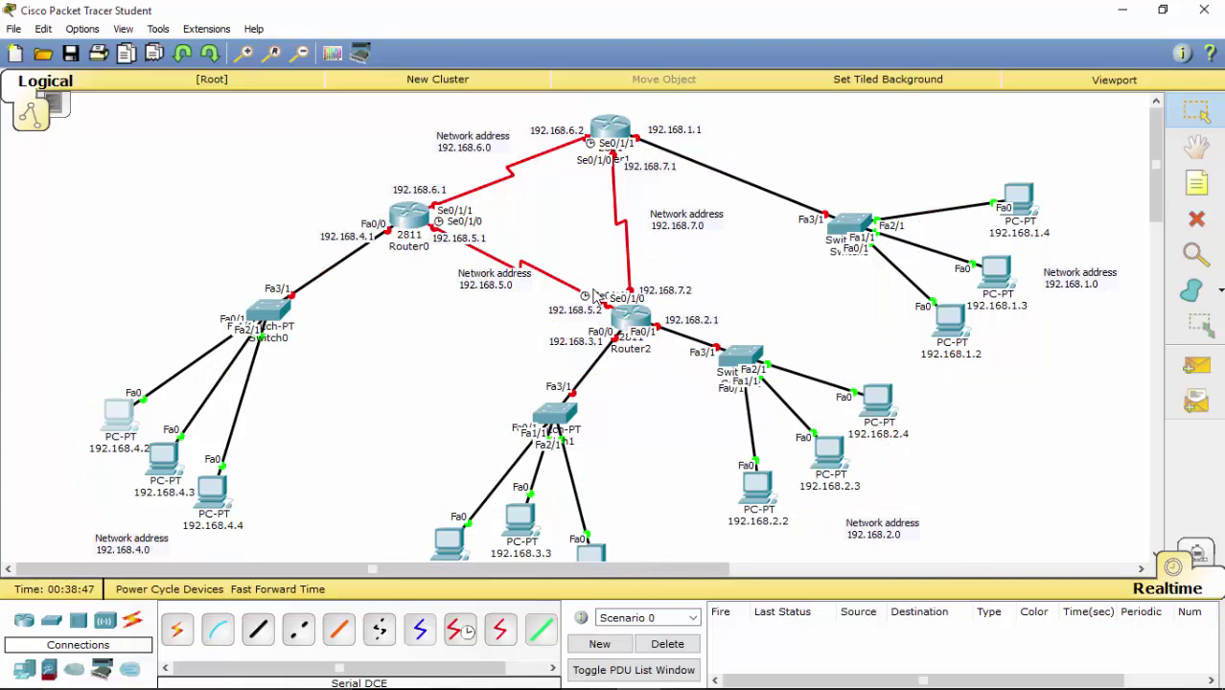
Step: Address Router0's Serial0/1/0 as 192.168.6.1, mask 255.255.255.0, and turn the port on
{"action": "double_click", "coordinate": [430, 193]}
{"action": "left_click_drag", "start_coordinate": [431, 192], "coordinate": [376, 186]}
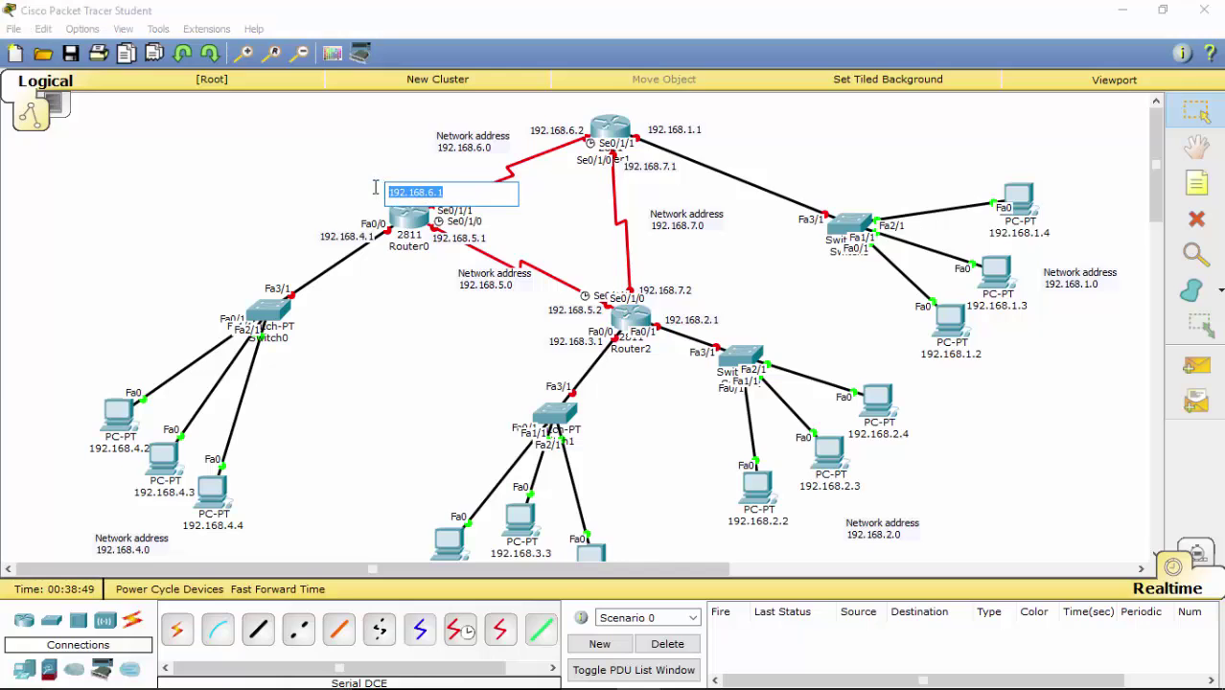
{"action": "left_click", "coordinate": [431, 217]}
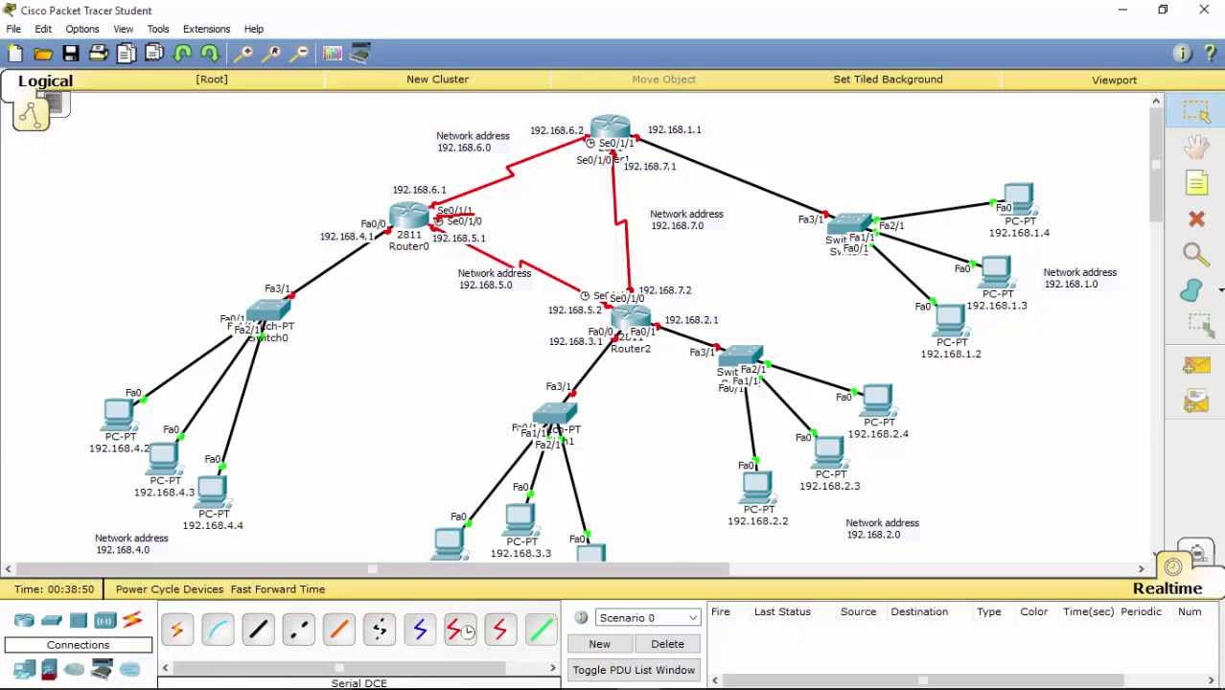
{"action": "left_click", "coordinate": [422, 223]}
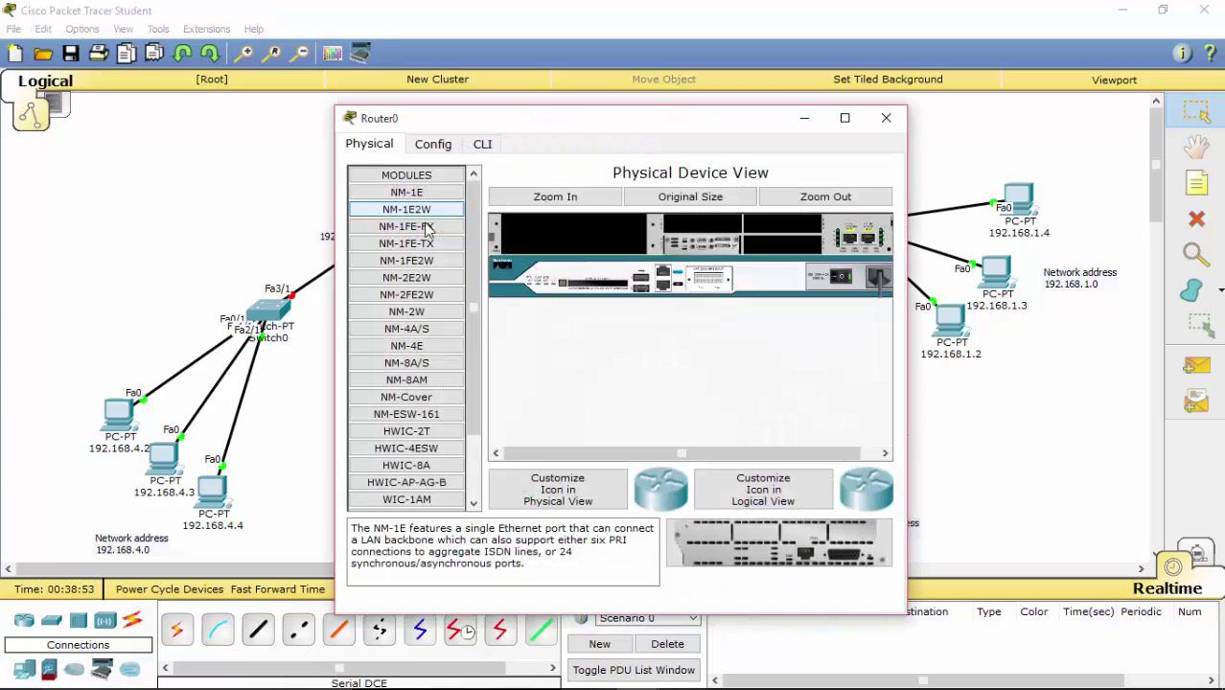
{"action": "left_click", "coordinate": [439, 145]}
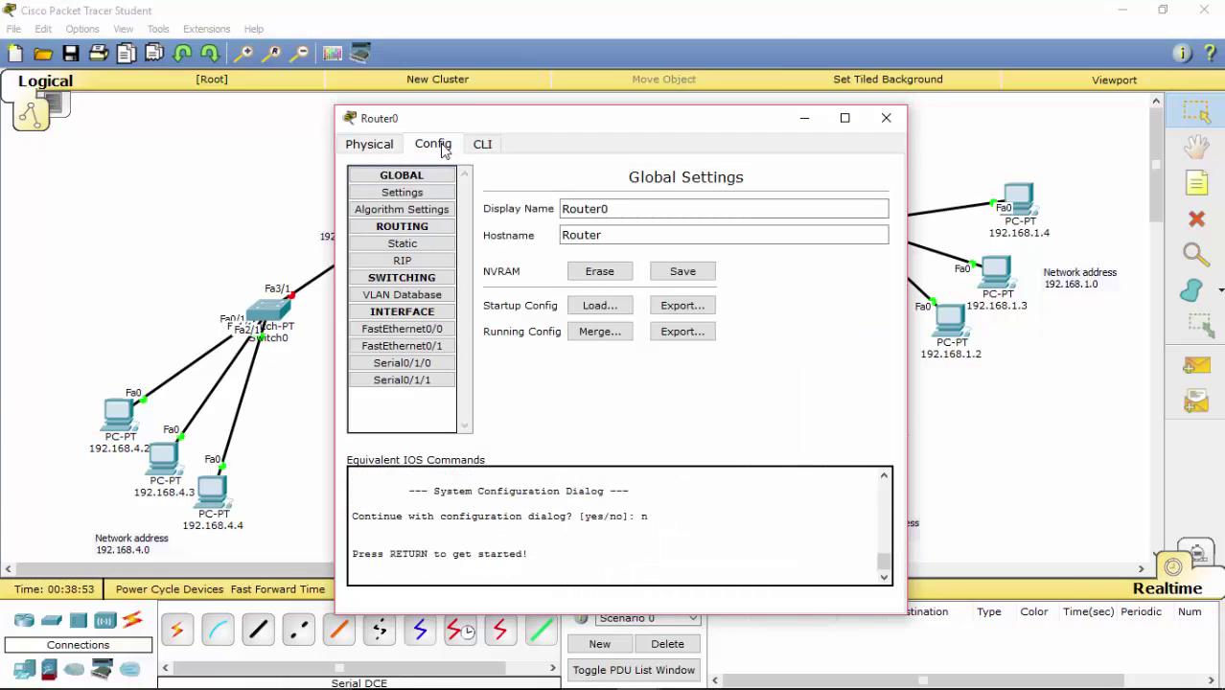
{"action": "left_click", "coordinate": [424, 366]}
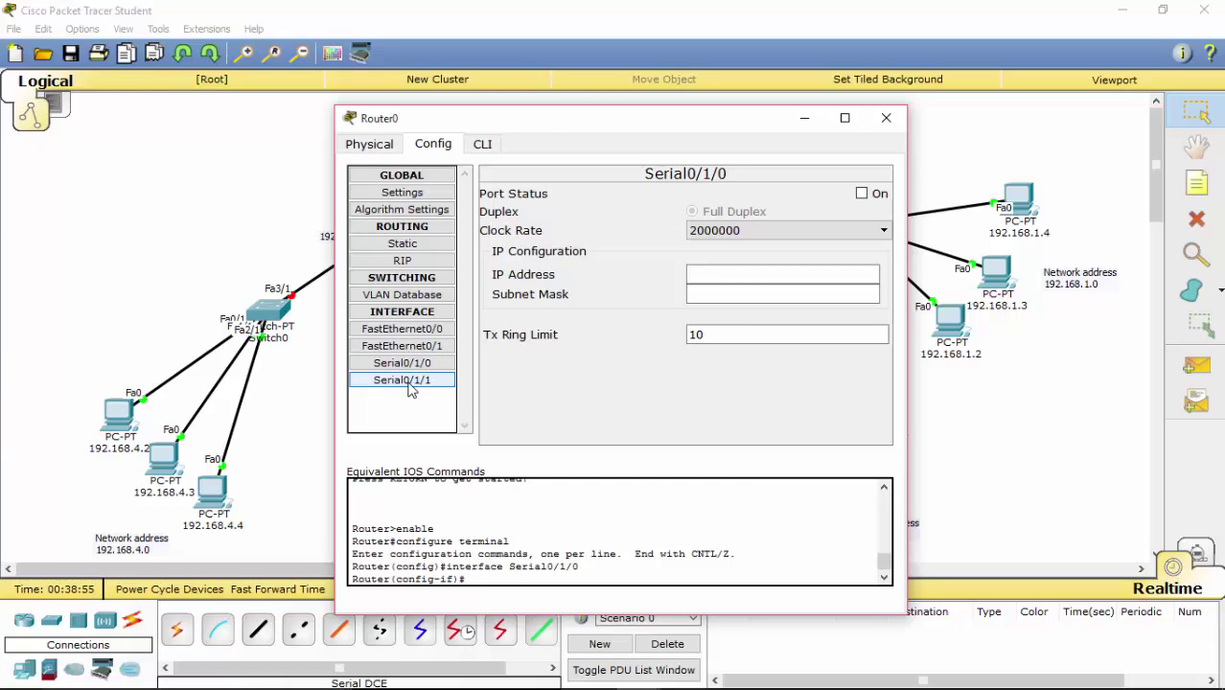
{"action": "left_click", "coordinate": [719, 274]}
{"action": "type", "text": "192.168.6.1"}
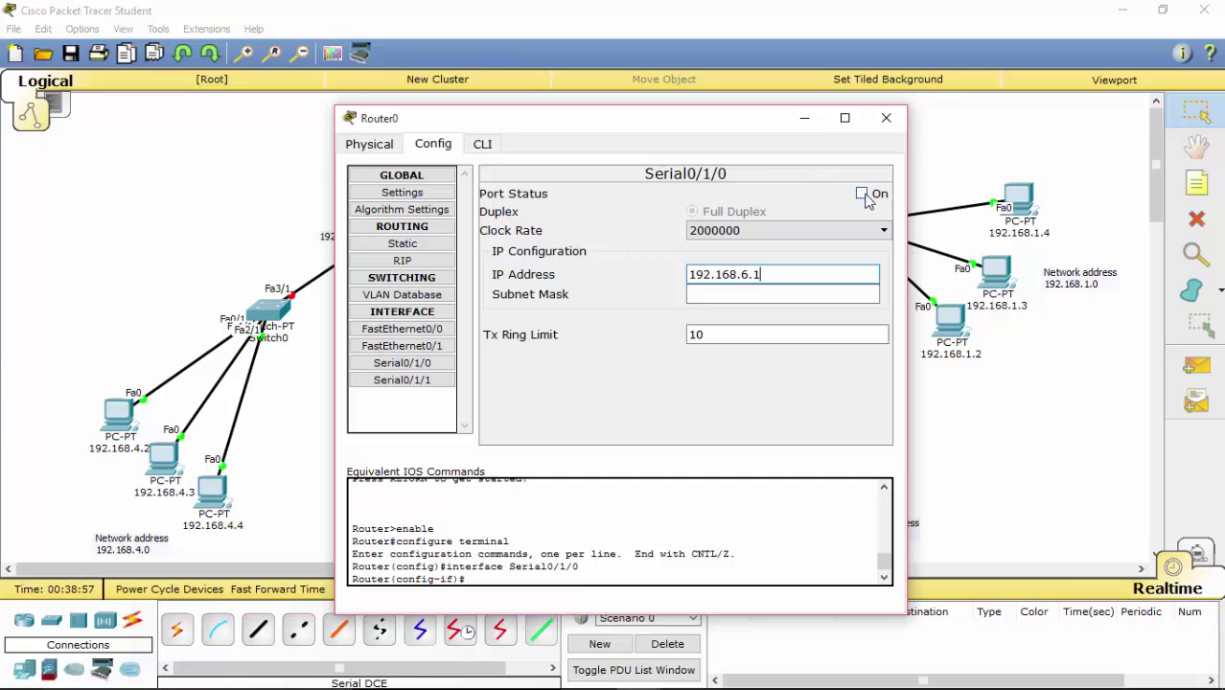
{"action": "left_click", "coordinate": [862, 194]}
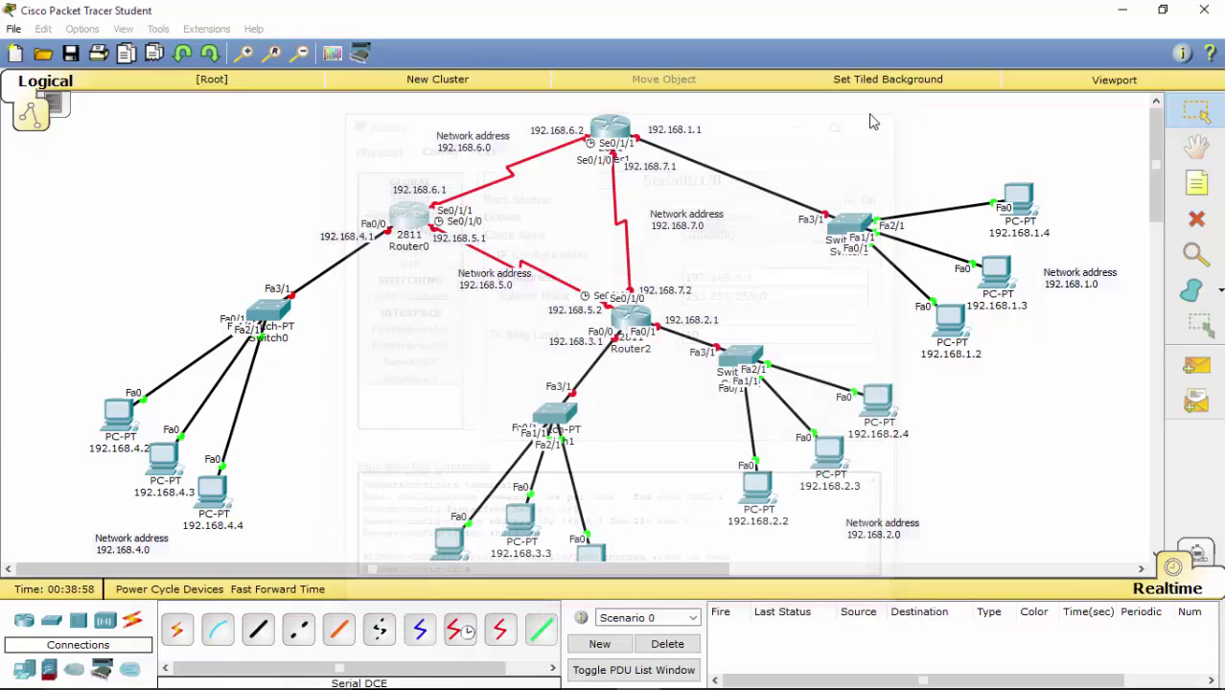
{"action": "left_click", "coordinate": [892, 118]}
Step: Select the 192.168.5.1 label, then reopen Router0's settings and move the window to uncover Switch0
{"action": "double_click", "coordinate": [478, 242]}
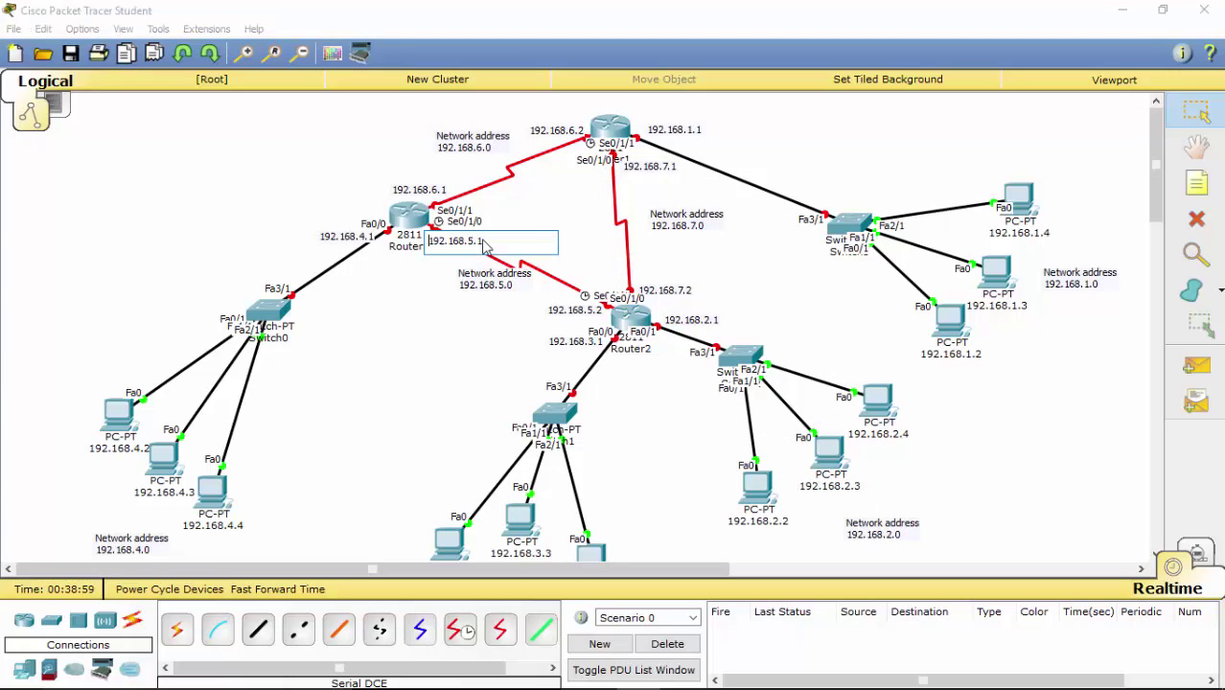
{"action": "triple_click", "coordinate": [447, 240]}
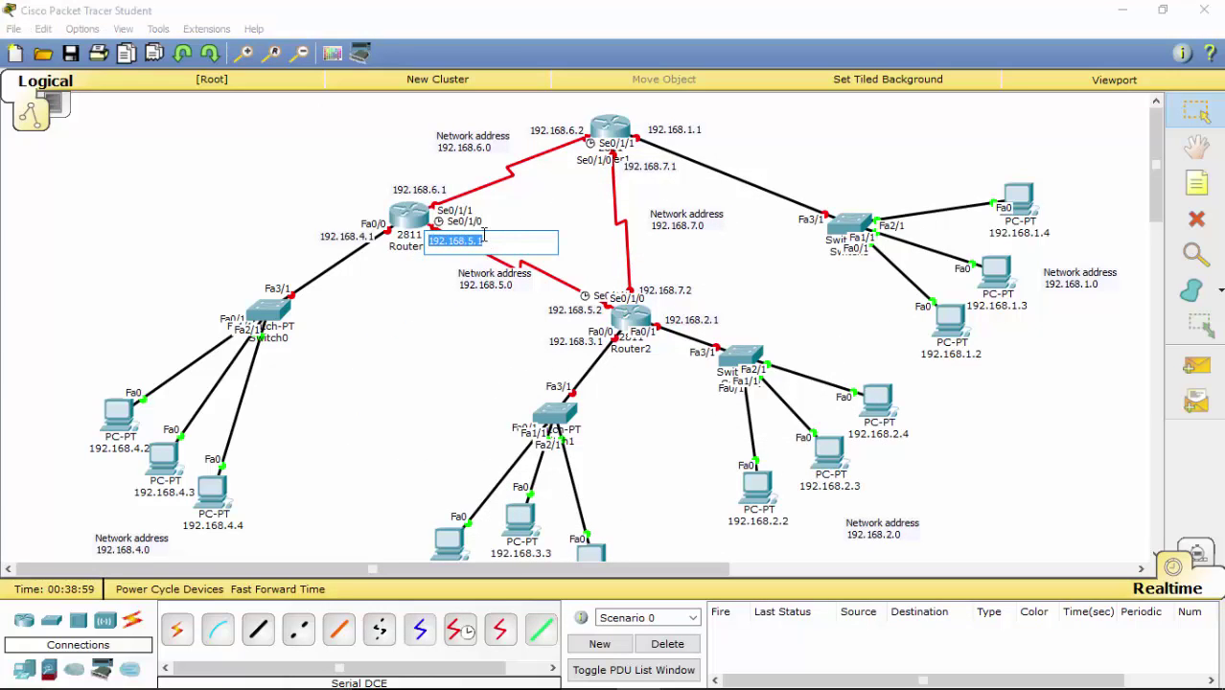
{"action": "left_click", "coordinate": [412, 223]}
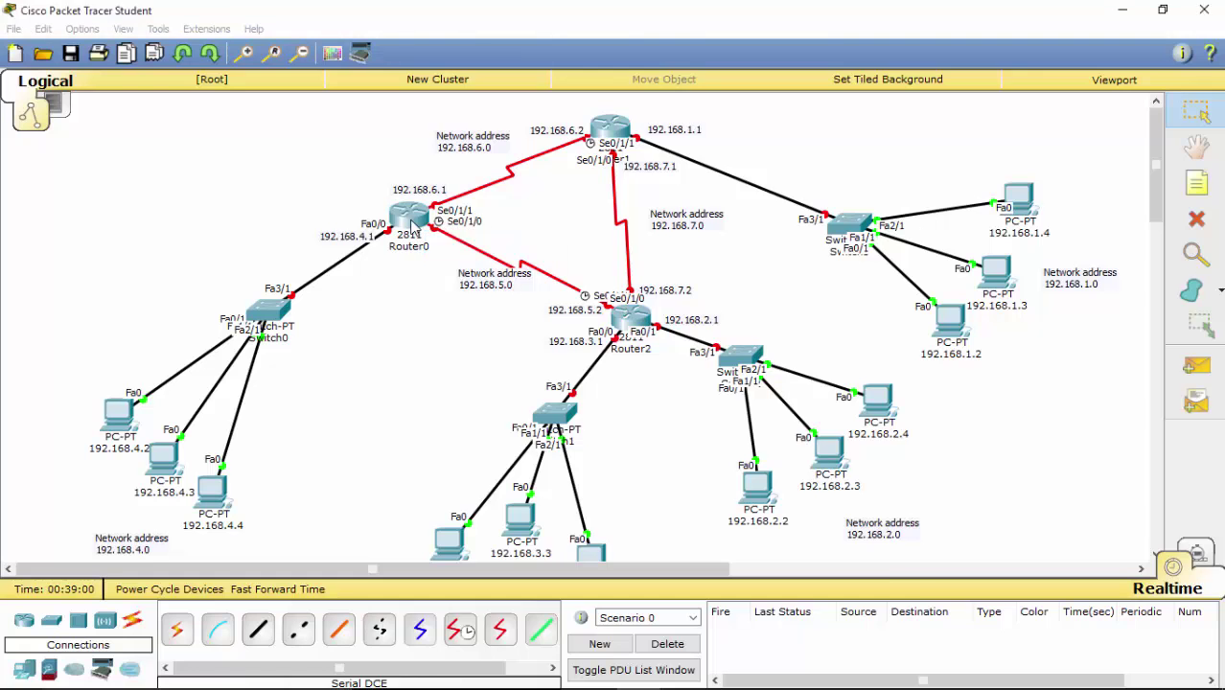
{"action": "left_click_drag", "start_coordinate": [599, 122], "coordinate": [511, 322]}
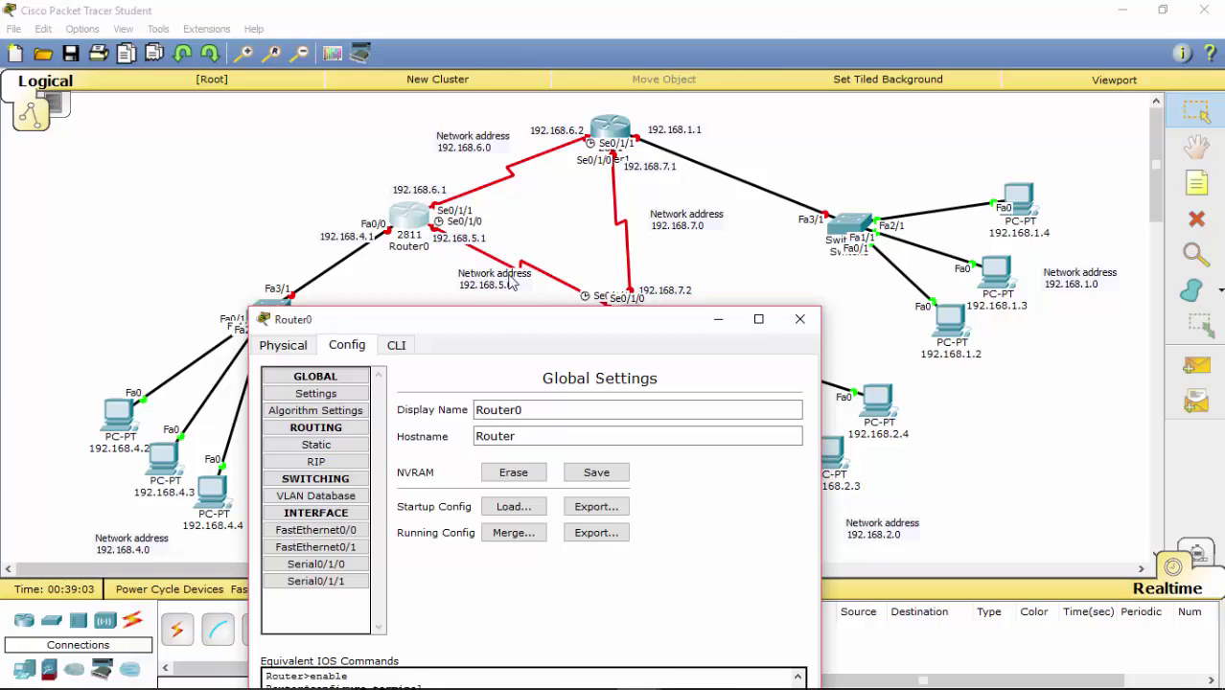
{"action": "left_click_drag", "start_coordinate": [510, 321], "coordinate": [653, 204]}
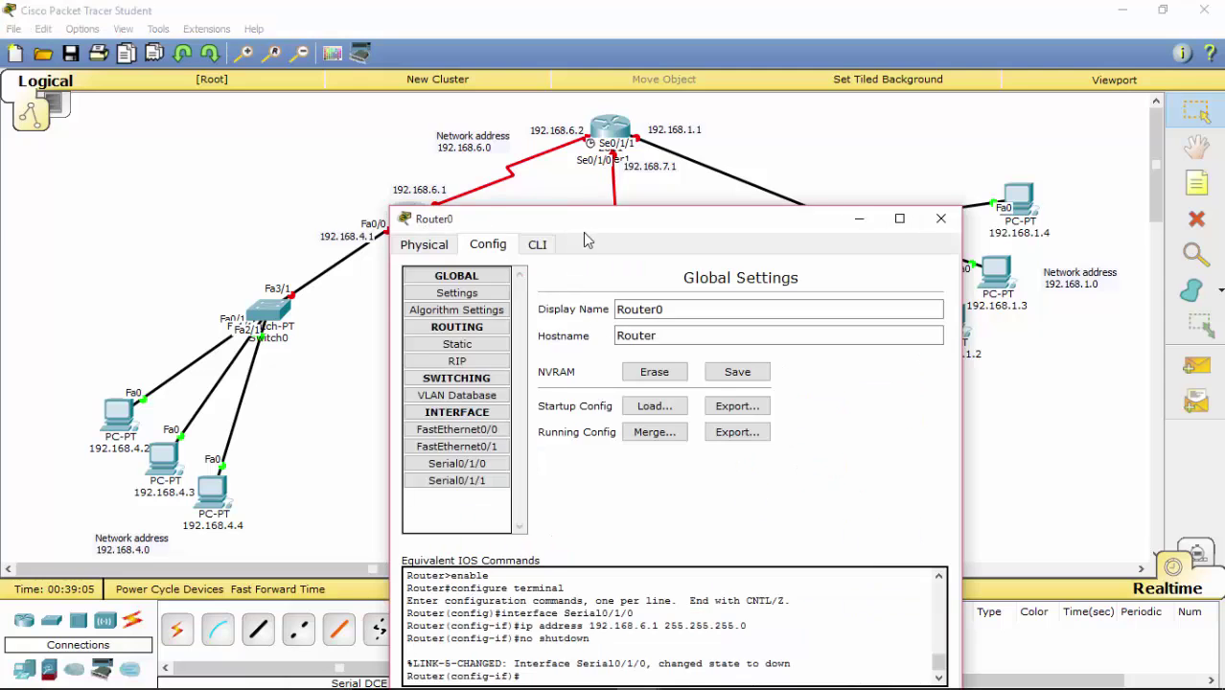
{"action": "left_click_drag", "start_coordinate": [597, 211], "coordinate": [610, 149]}
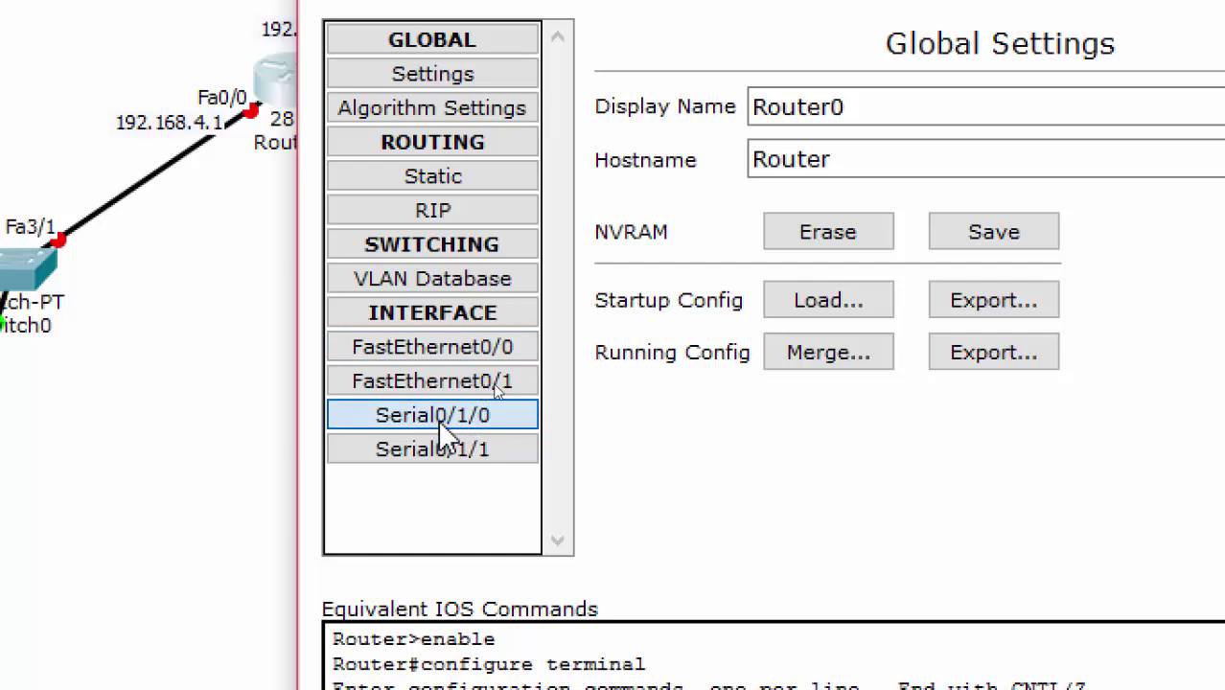
Step: Check Router0's Serial0/1/0 and Serial0/1/1 interface settings, then close the Router0 window
{"action": "left_click", "coordinate": [441, 428]}
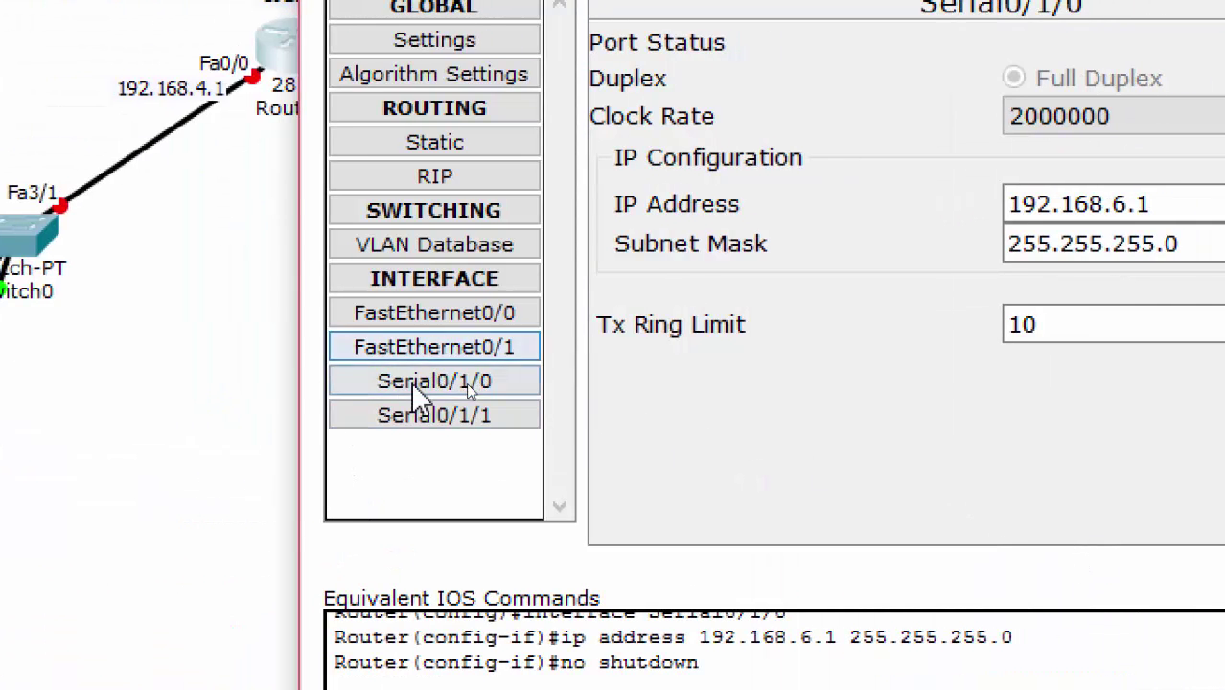
{"action": "left_click", "coordinate": [429, 379]}
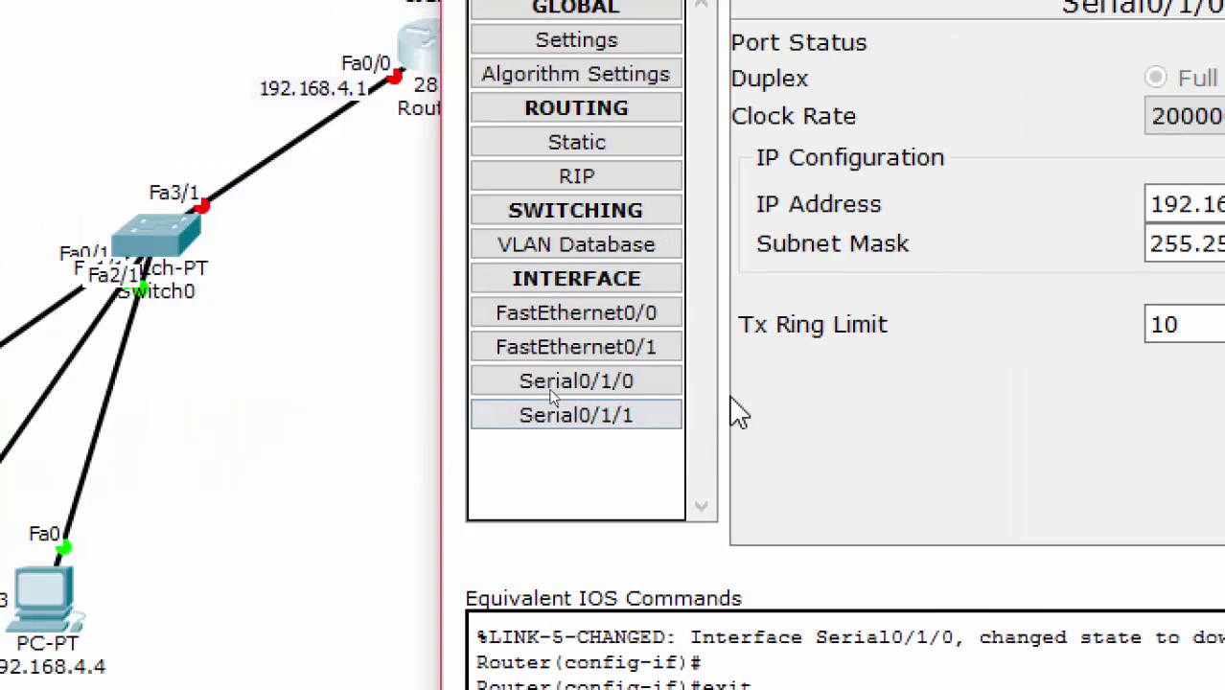
{"action": "left_click", "coordinate": [625, 416]}
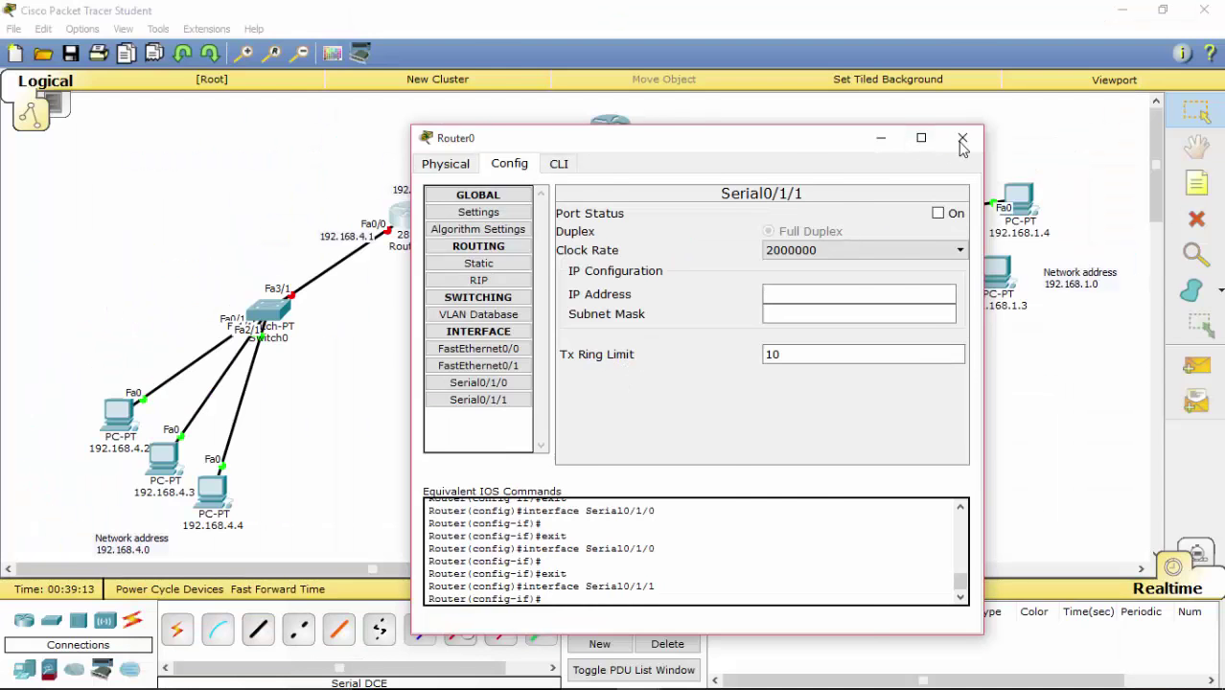
{"action": "left_click", "coordinate": [962, 140]}
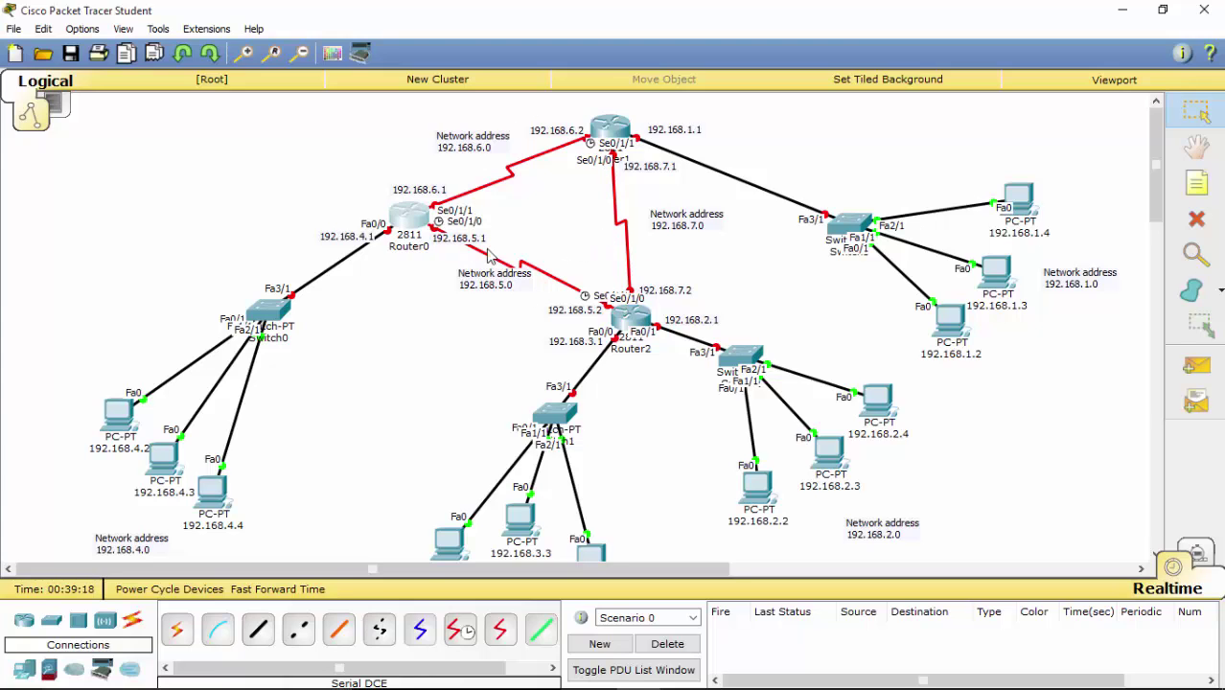
{"action": "mouse_move", "coordinate": [417, 226]}
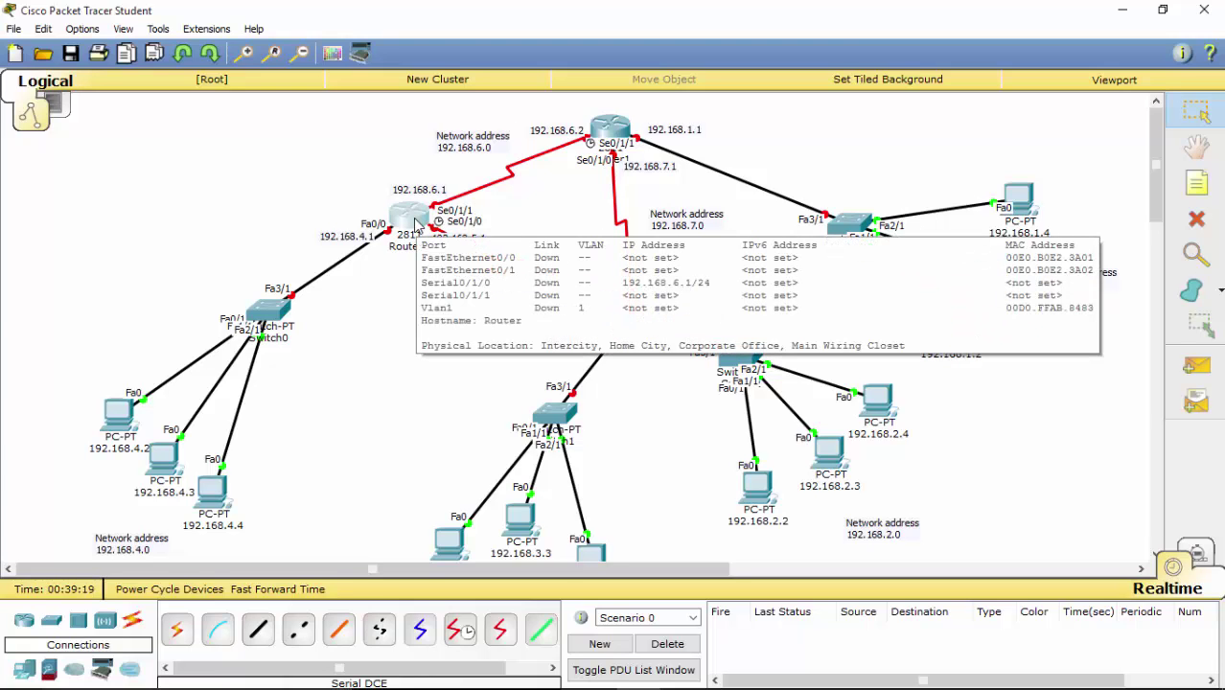